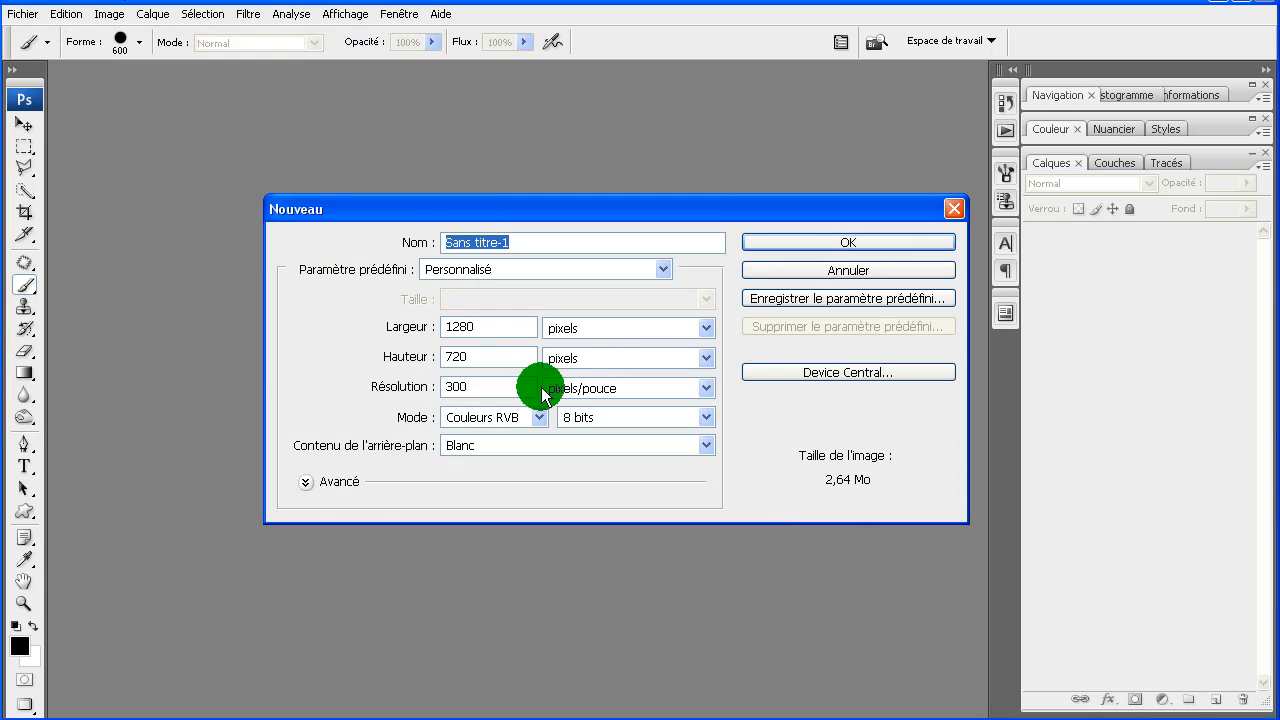
# - Create a new document of 1280 x 720 pixels at 300 pixels/inch in RGB with a white background
pyautogui.doubleClick(491, 322)
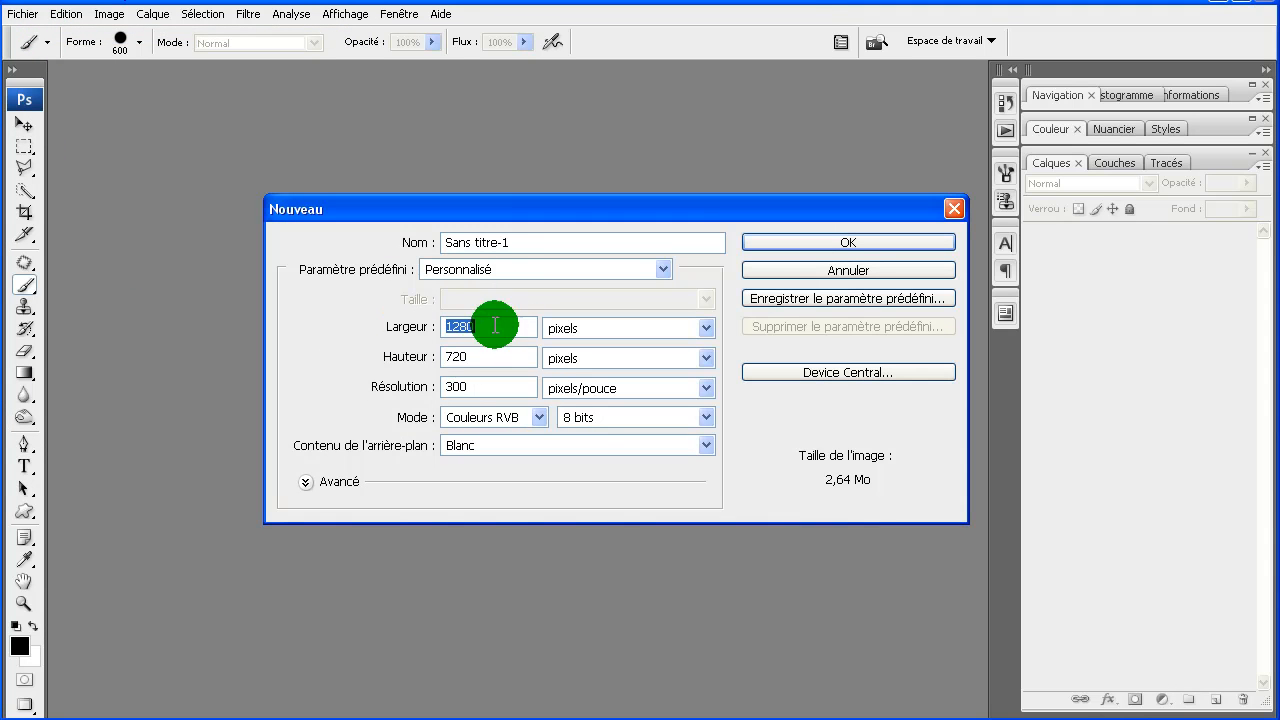
pyautogui.click(500, 356)
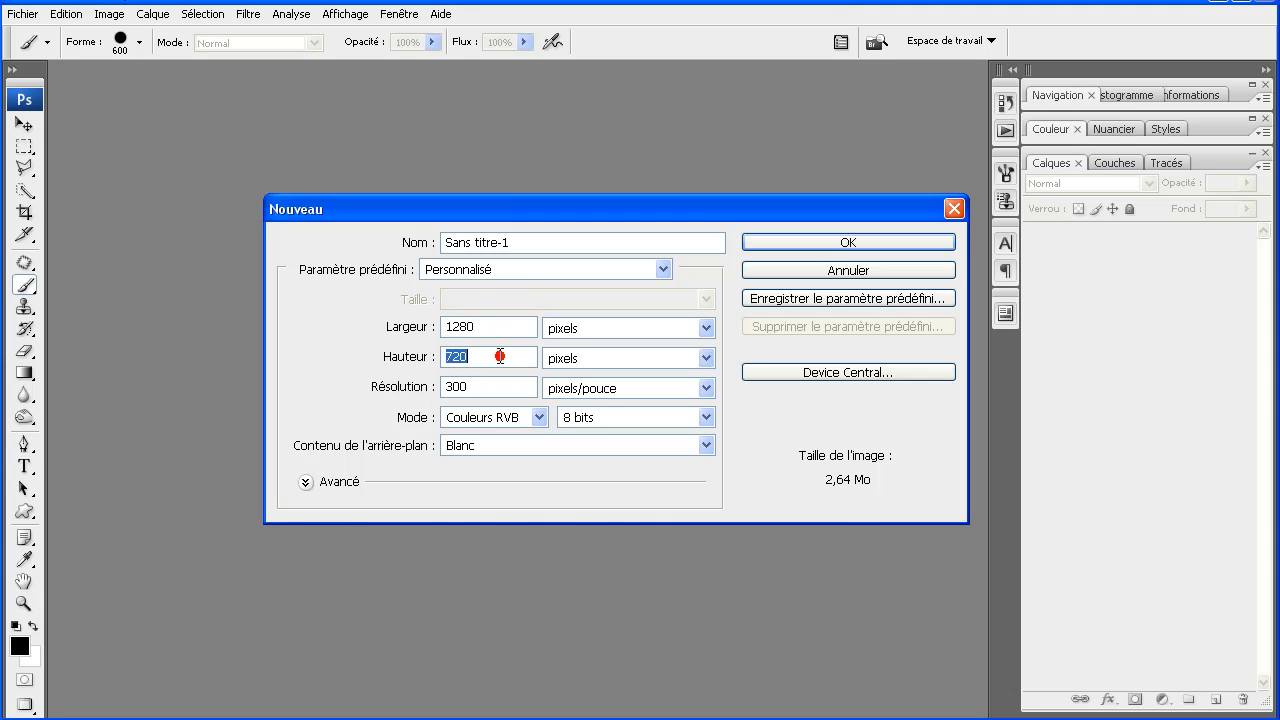
pyautogui.doubleClick(486, 387)
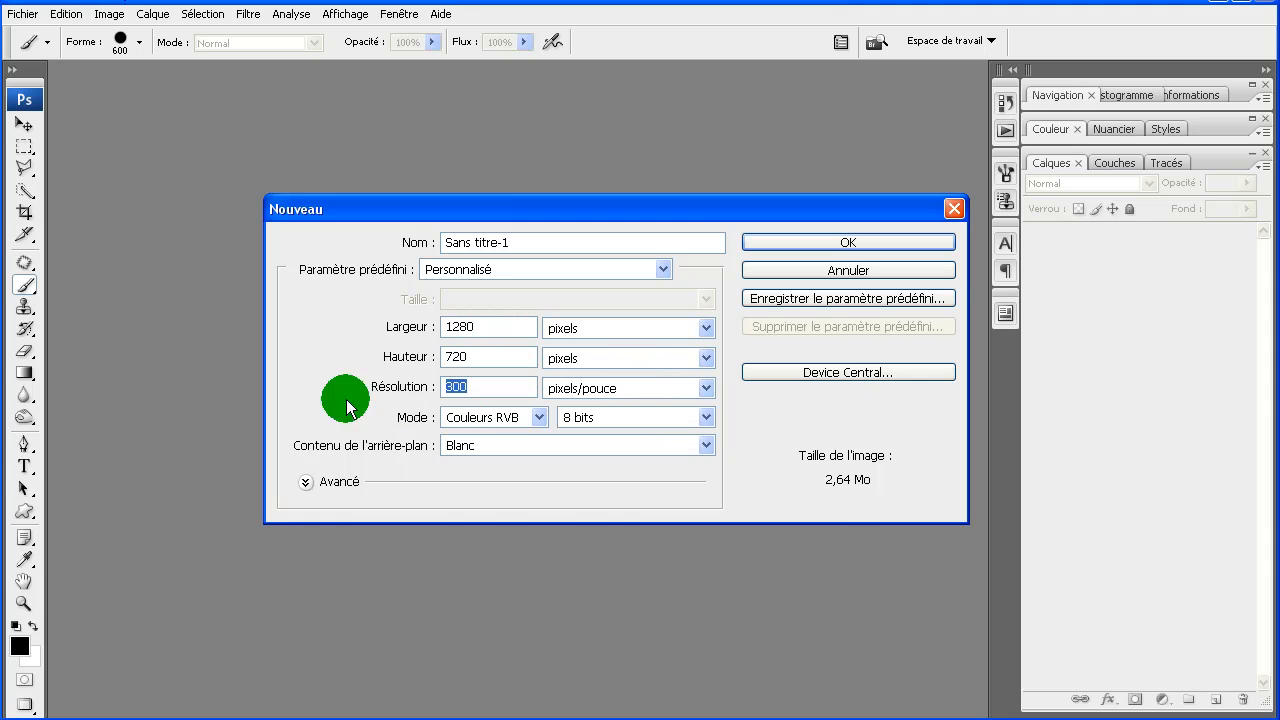
pyautogui.click(496, 473)
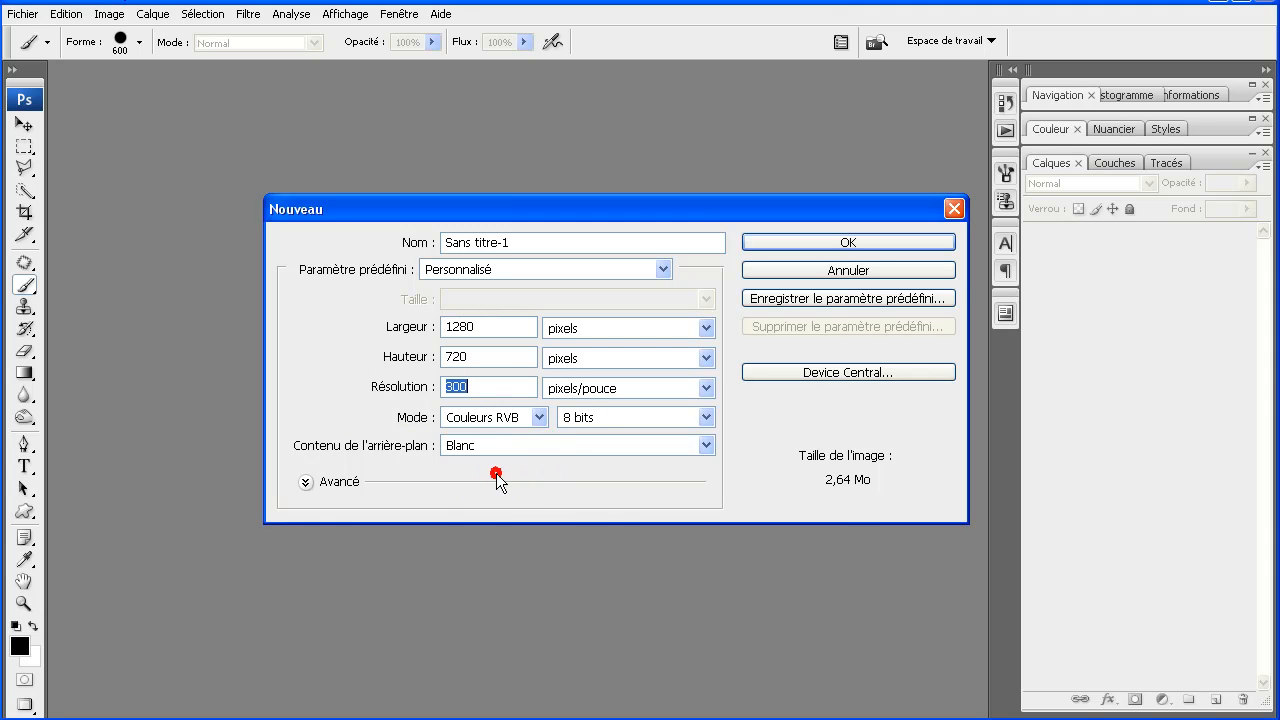
pyautogui.click(779, 244)
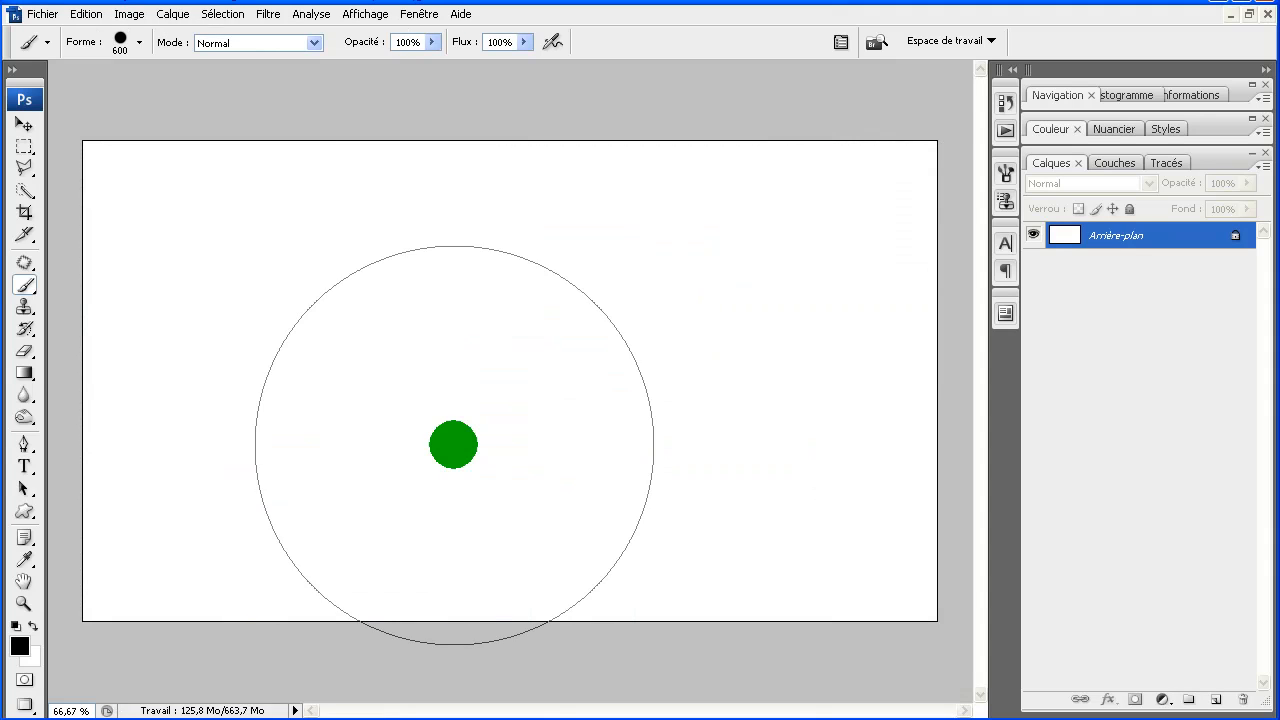
# - Set up the Brush tool with a hard round tip, 600 px in diameter and 100% hardness
pyautogui.rightClick(24, 284)
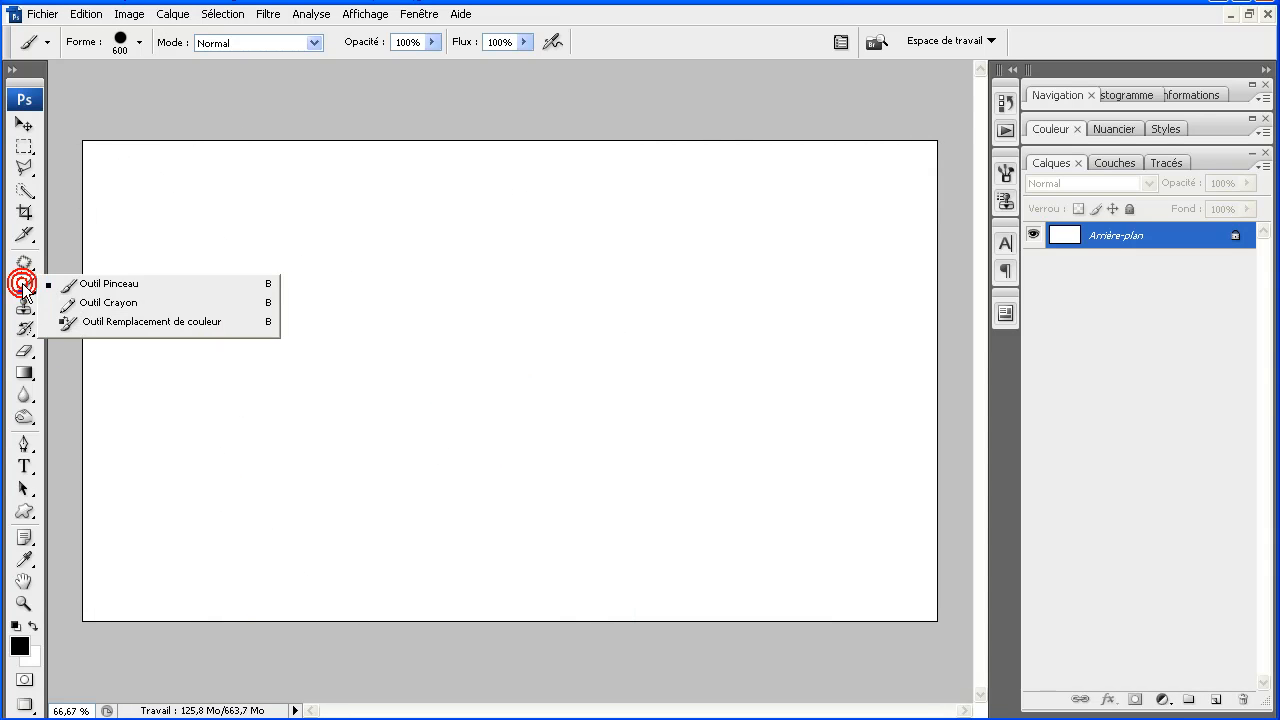
pyautogui.click(105, 286)
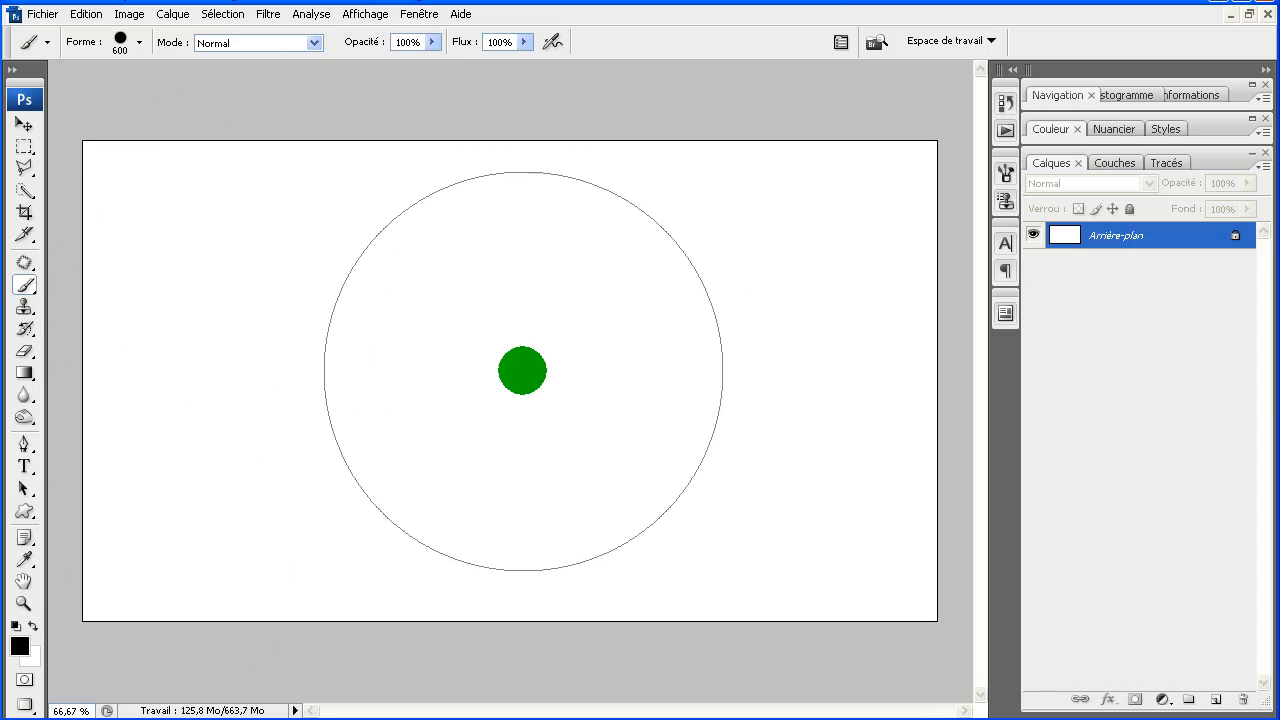
pyautogui.rightClick(517, 376)
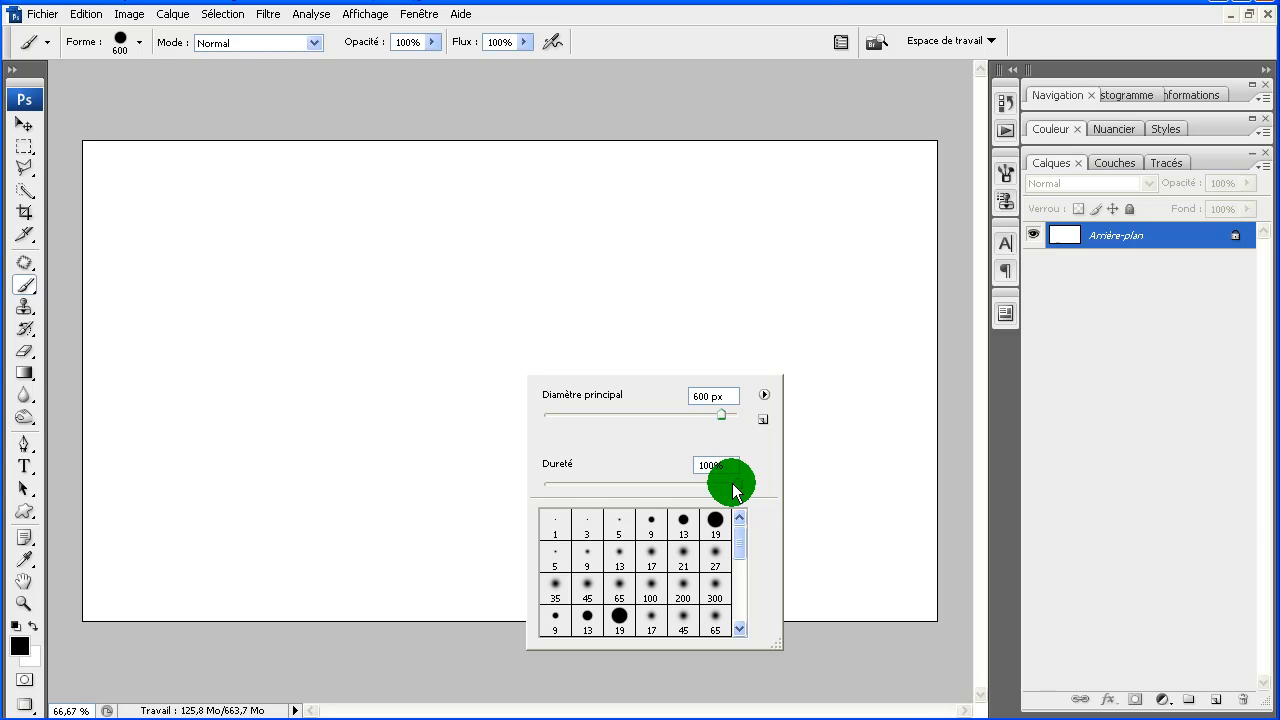
pyautogui.click(618, 612)
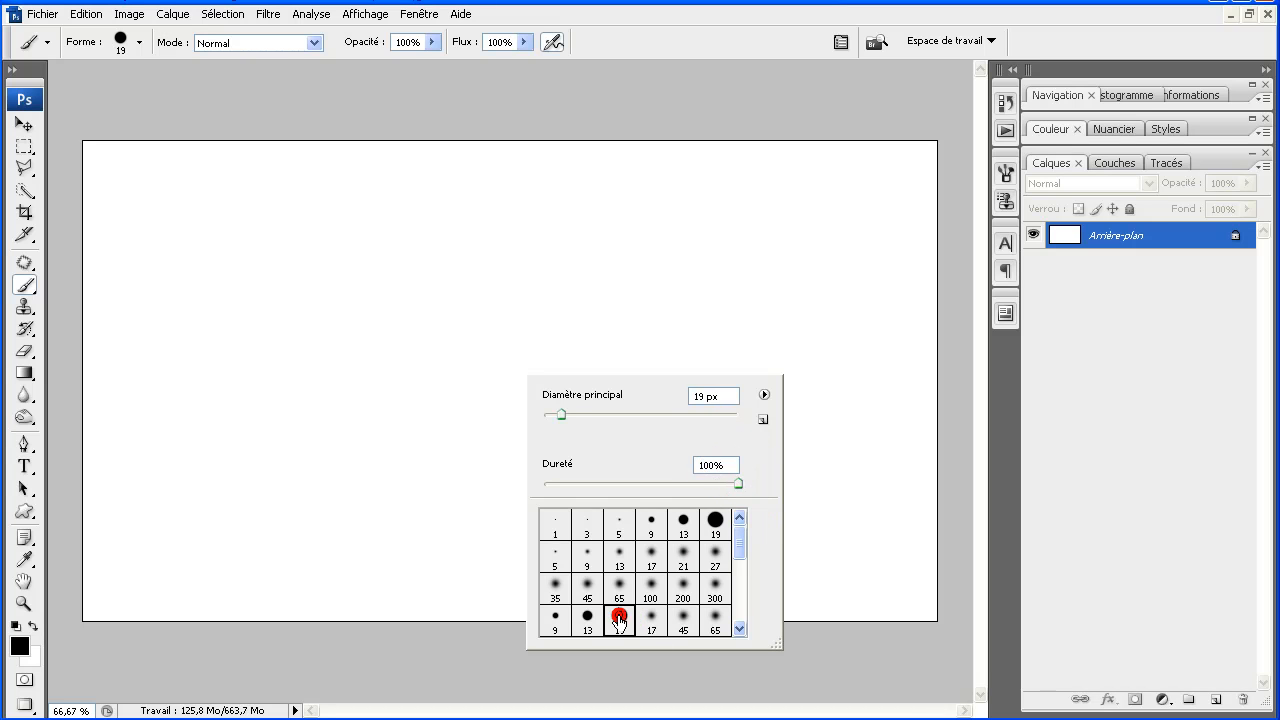
pyautogui.click(735, 479)
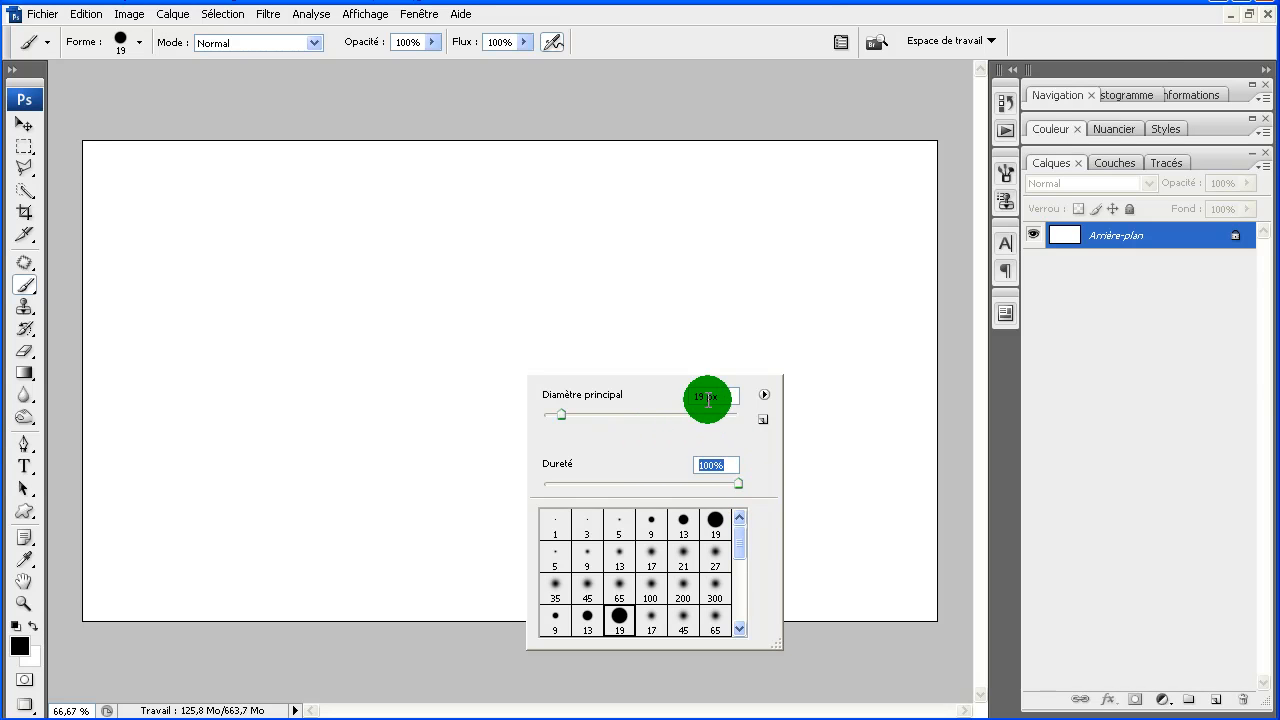
pyautogui.click(630, 396)
pyautogui.write('600')
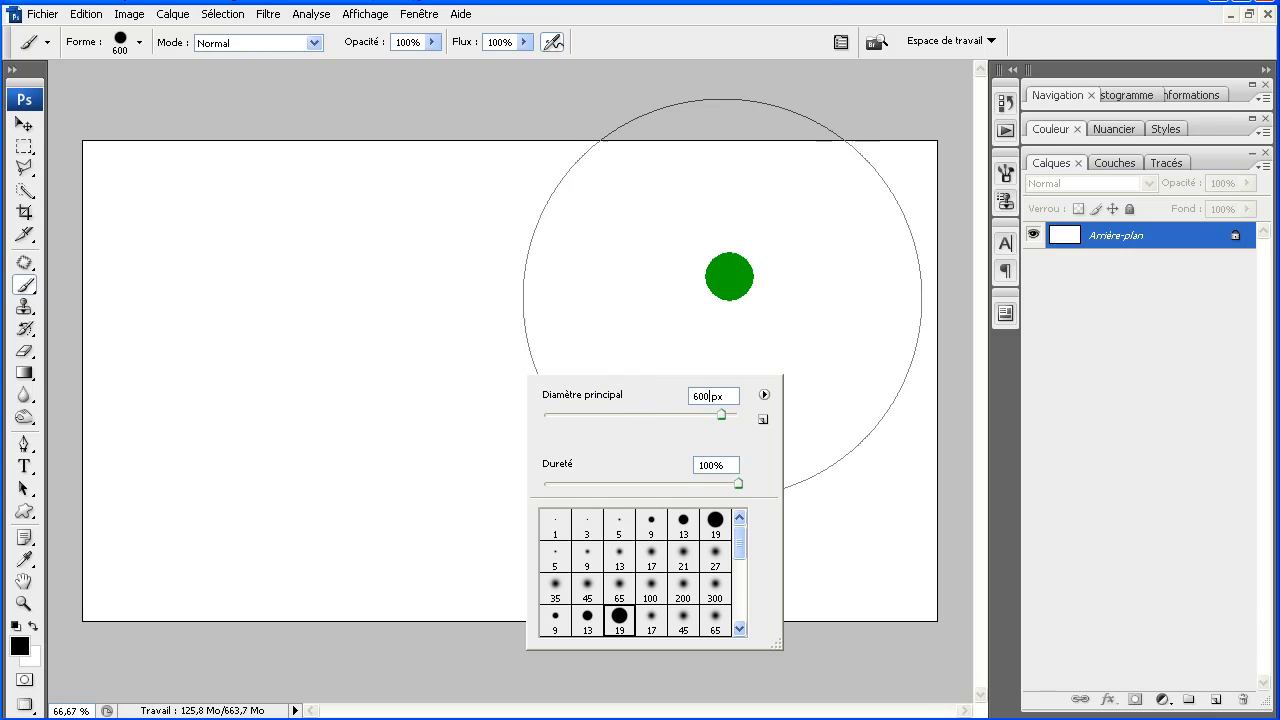
pyautogui.click(651, 18)
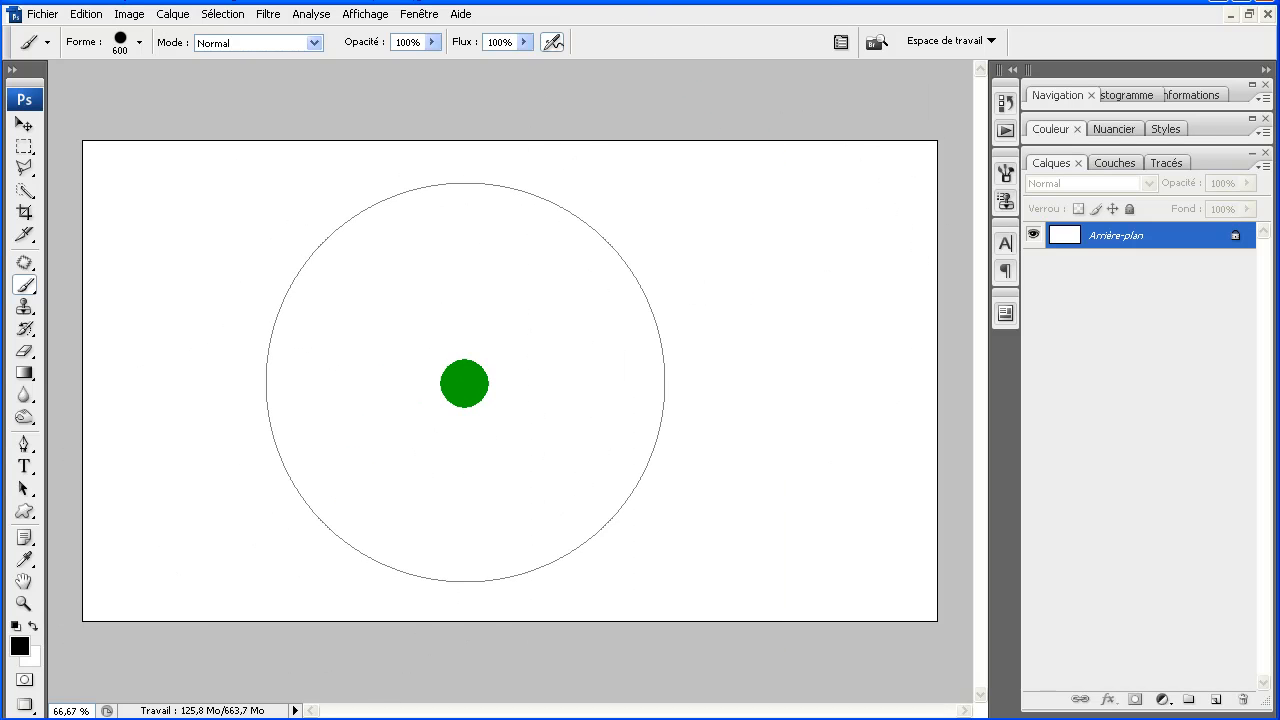
# - Add a new layer and stamp a single black 600 px circle on it near the canvas centre
pyautogui.click(1215, 699)
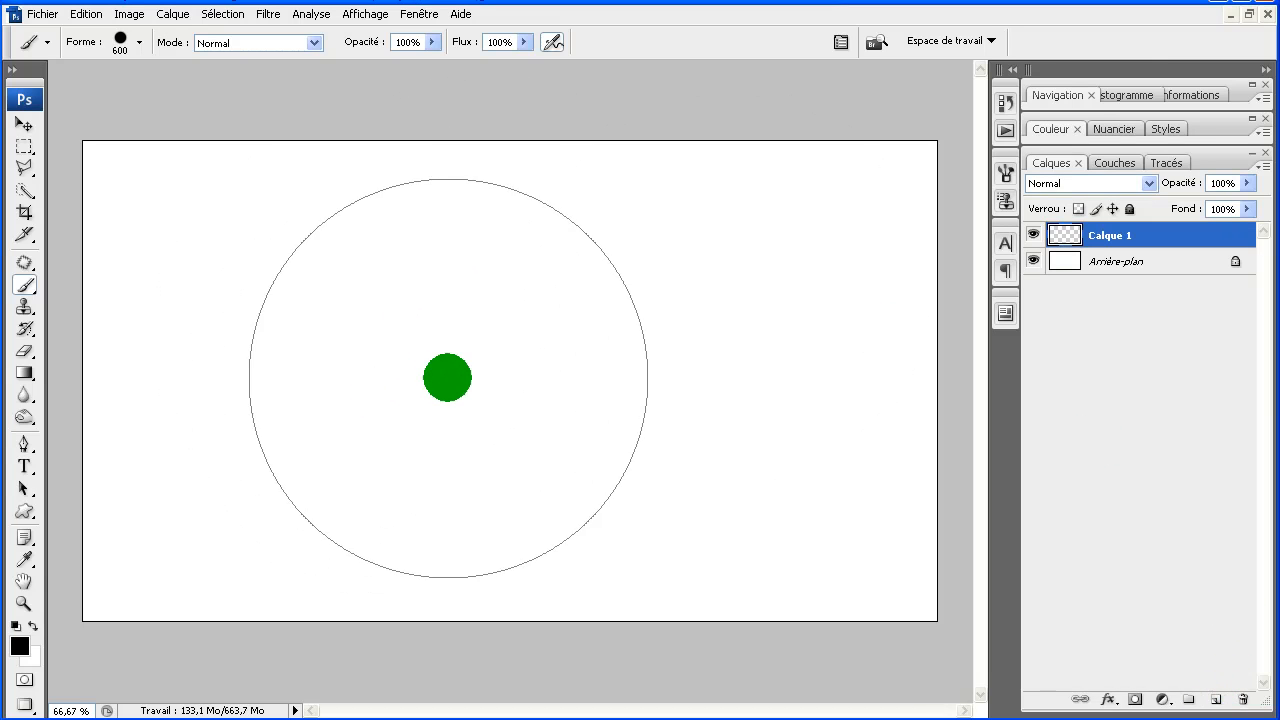
pyautogui.click(473, 387)
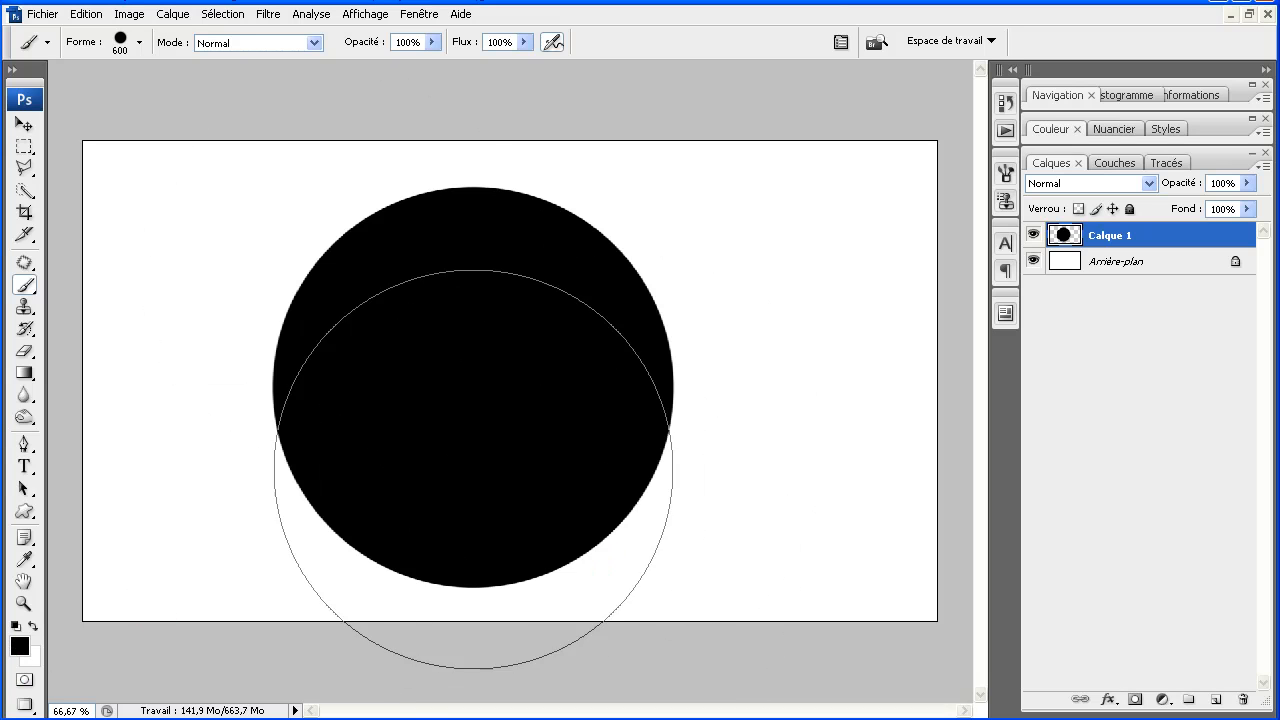
# - Set the fill opacity of the circle layer to 50% in its blending options
pyautogui.doubleClick(1168, 235)
pyautogui.moveTo(782, 192); pyautogui.dragTo(652, 162)
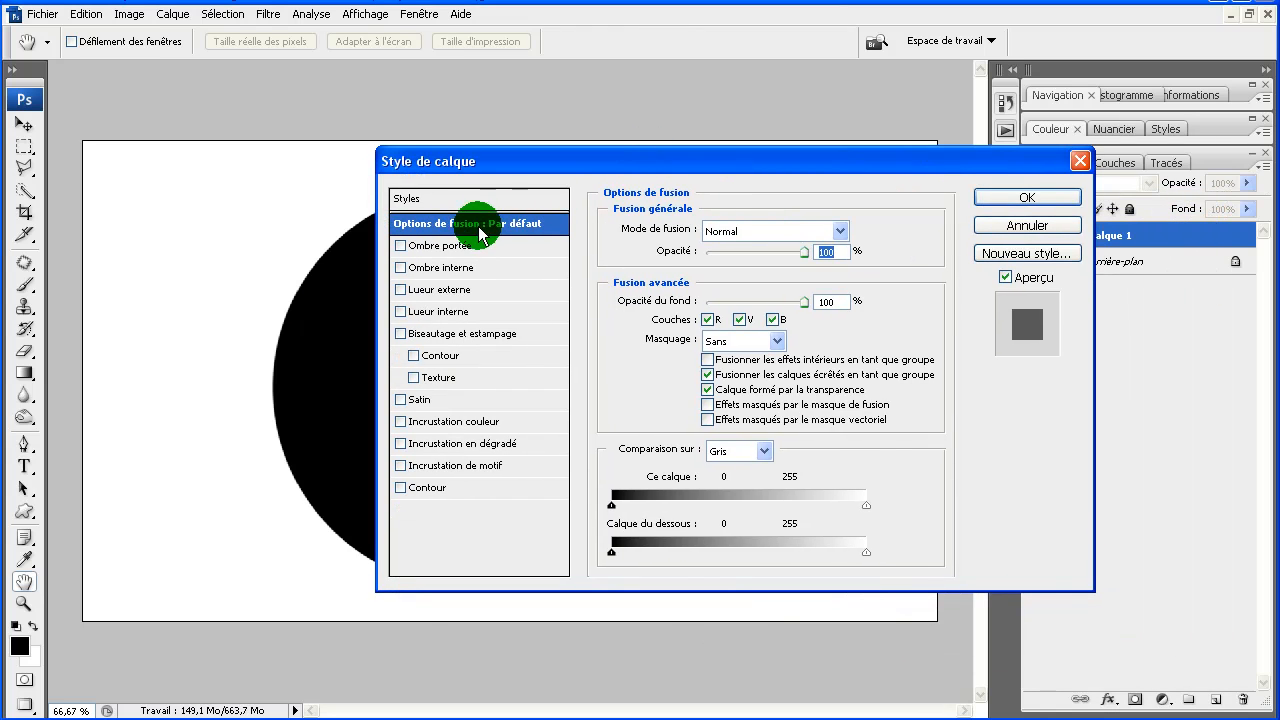
pyautogui.click(515, 231)
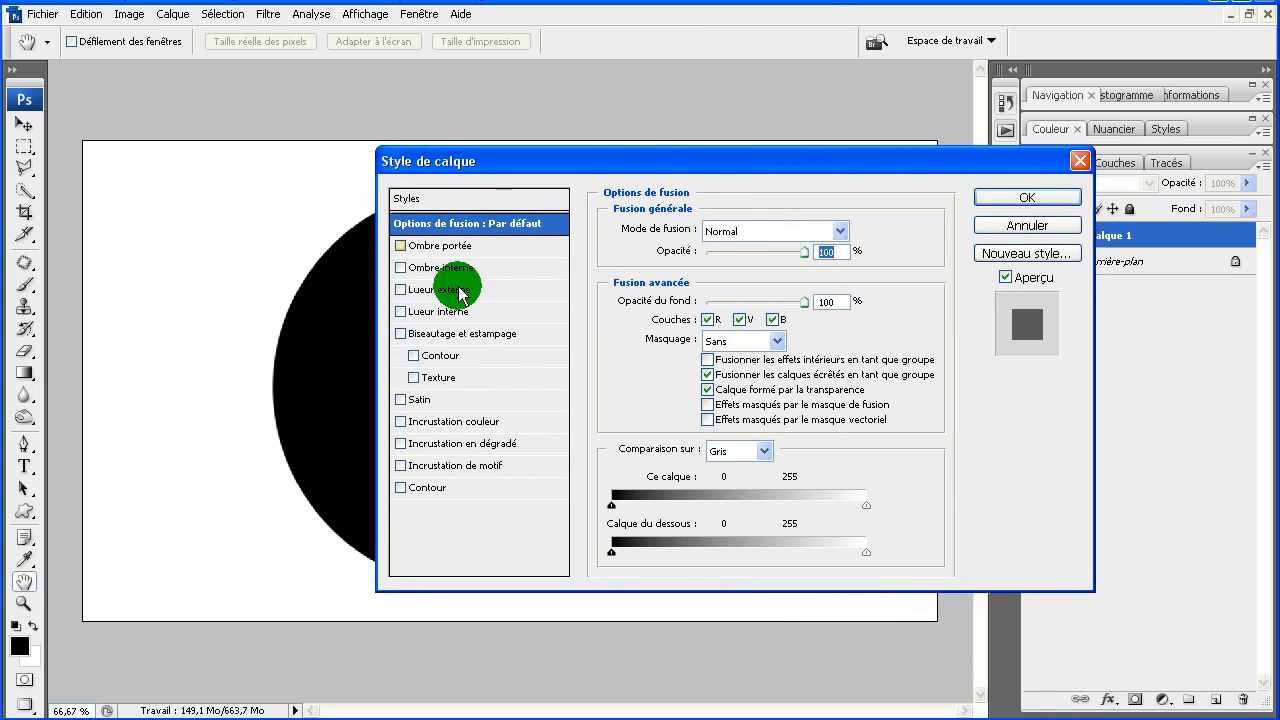
pyautogui.click(630, 298)
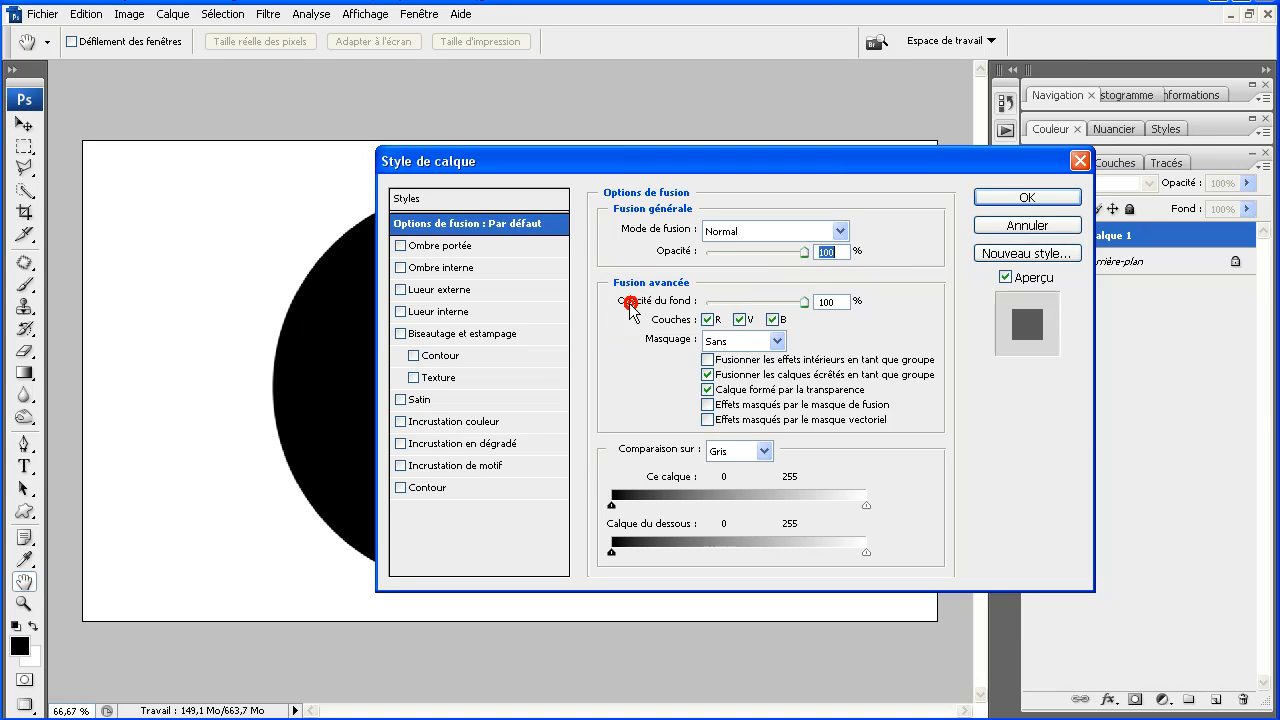
pyautogui.click(837, 300)
pyautogui.click(772, 320)
pyautogui.write('50')
pyautogui.click(772, 320)
# - Add a stroke effect to the circle layer and change the stroke colour to black (000000)
pyautogui.moveTo(829, 163); pyautogui.dragTo(826, 237)
pyautogui.click(448, 568)
pyautogui.click(413, 566)
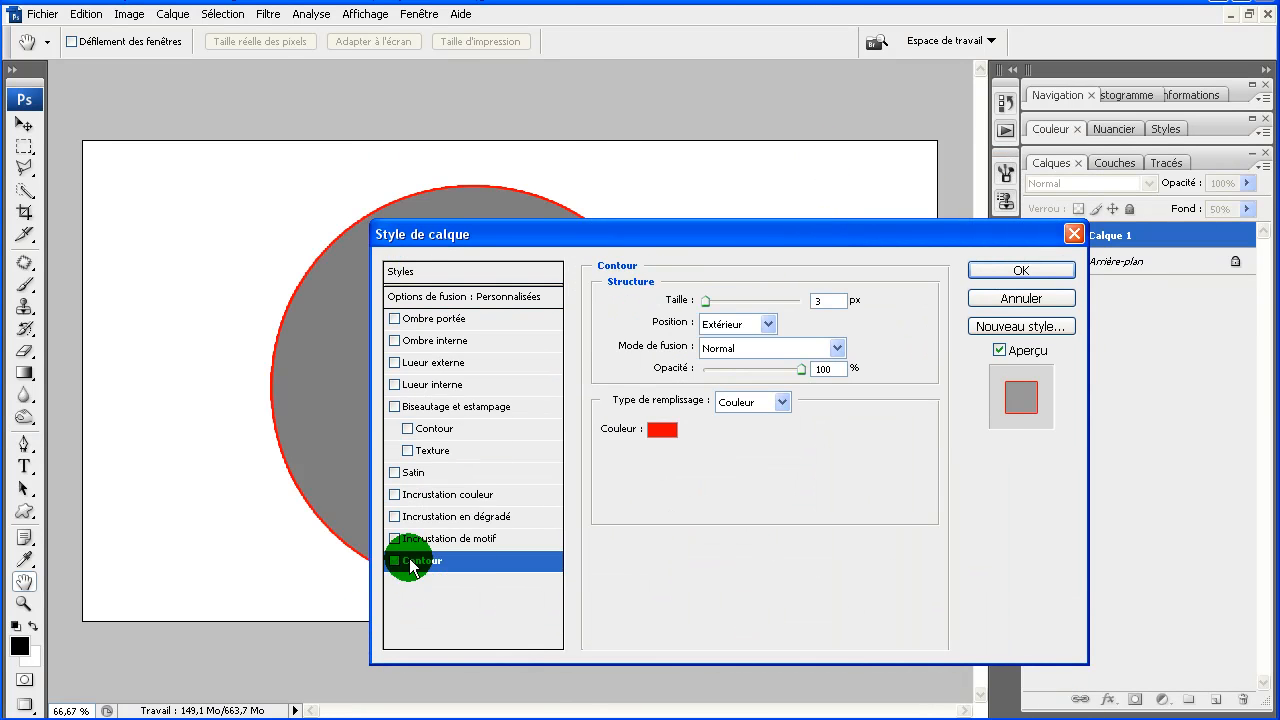
pyautogui.moveTo(671, 240); pyautogui.dragTo(757, 198)
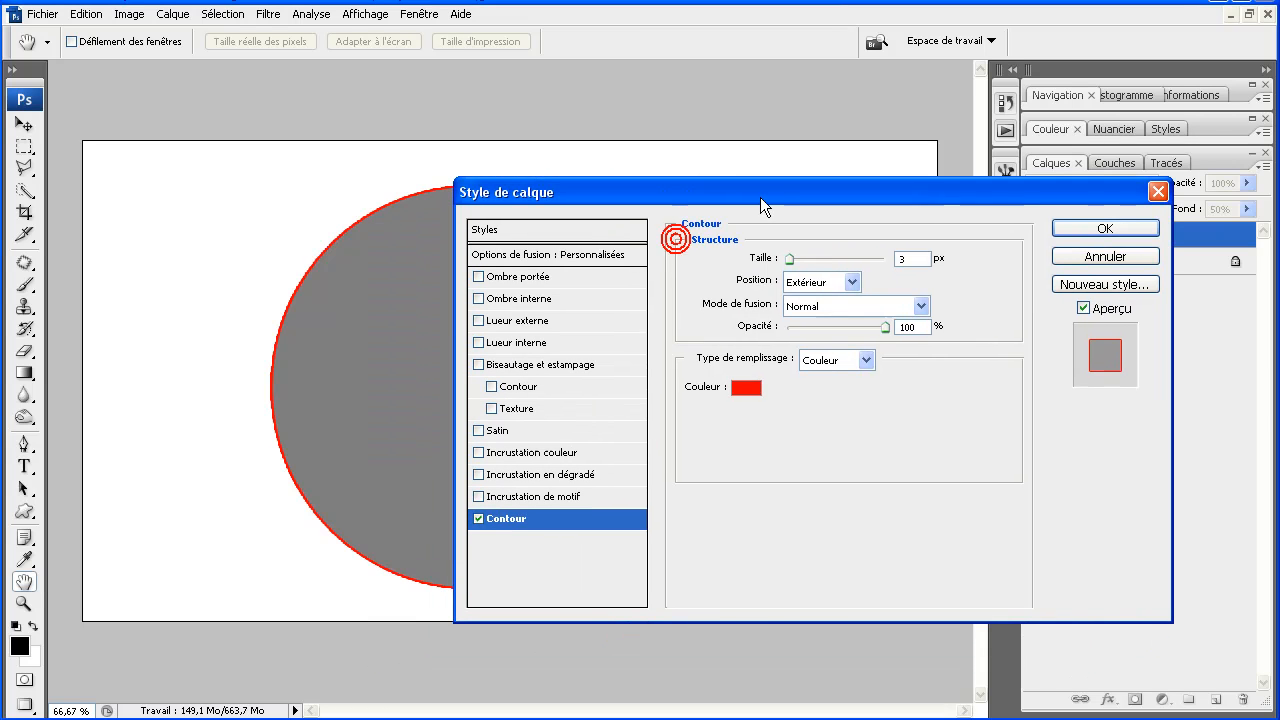
pyautogui.click(751, 391)
pyautogui.moveTo(439, 329); pyautogui.dragTo(365, 375)
pyautogui.moveTo(44, 639); pyautogui.dragTo(320, 434)
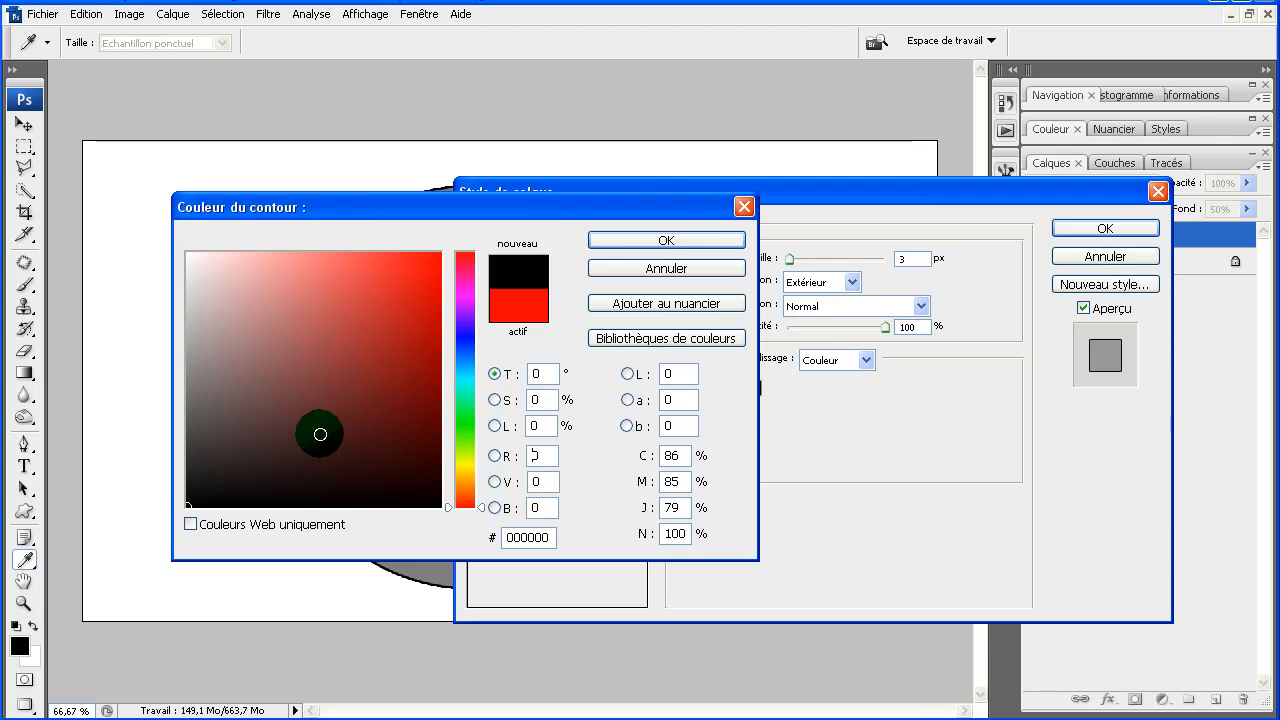
pyautogui.click(650, 243)
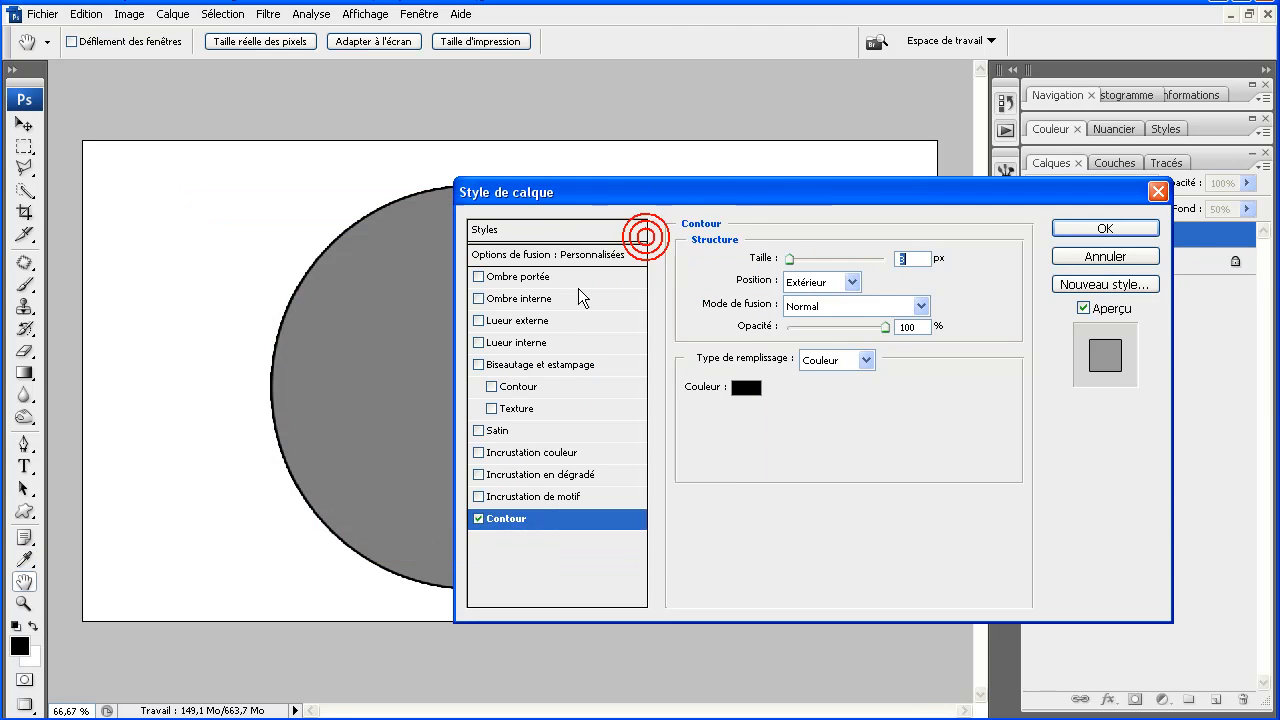
# - Set the stroke size to 10 px, apply the layer style and return to the Brush tool
pyautogui.moveTo(794, 189); pyautogui.dragTo(826, 181)
pyautogui.click(806, 258)
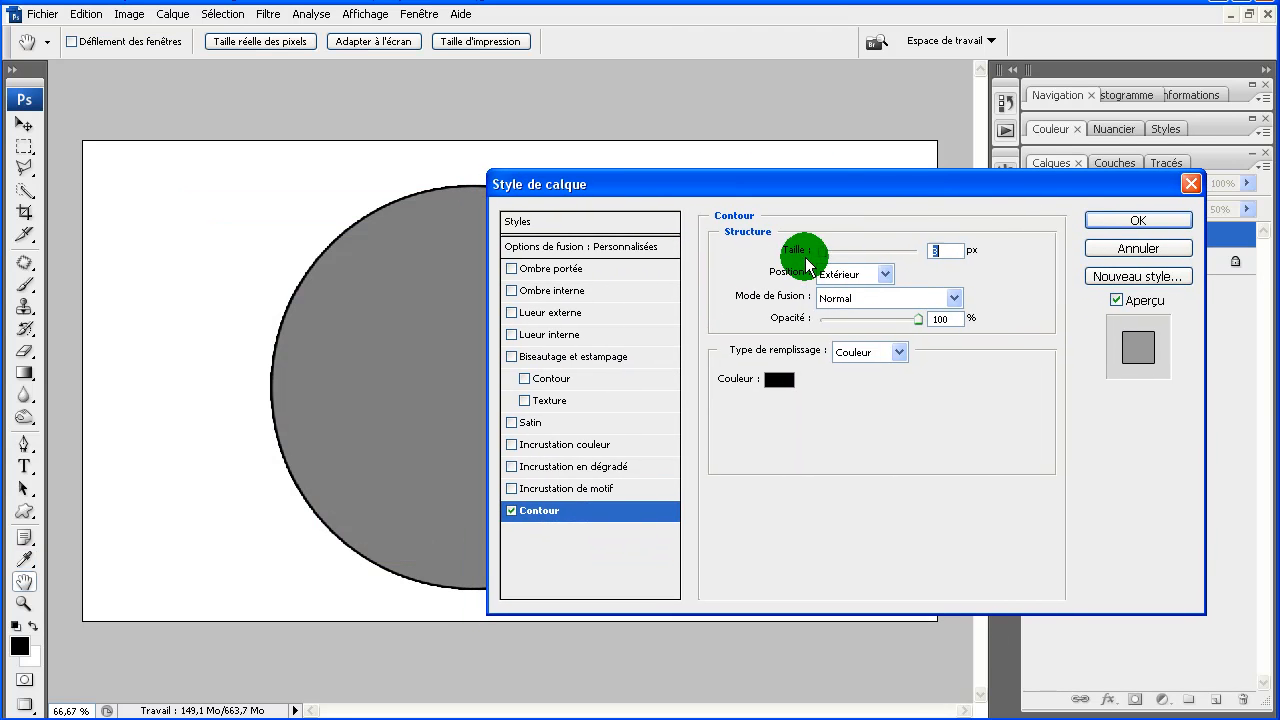
pyautogui.moveTo(822, 255); pyautogui.dragTo(830, 255)
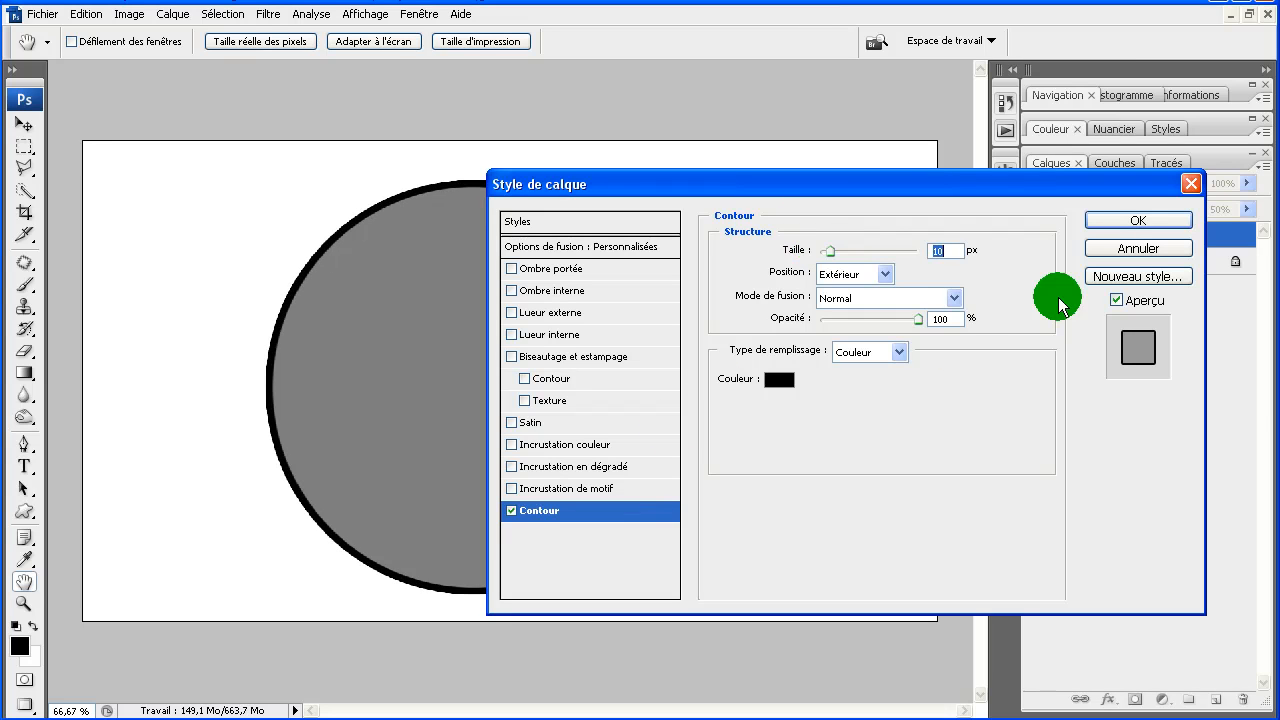
pyautogui.click(1120, 220)
pyautogui.press('b')
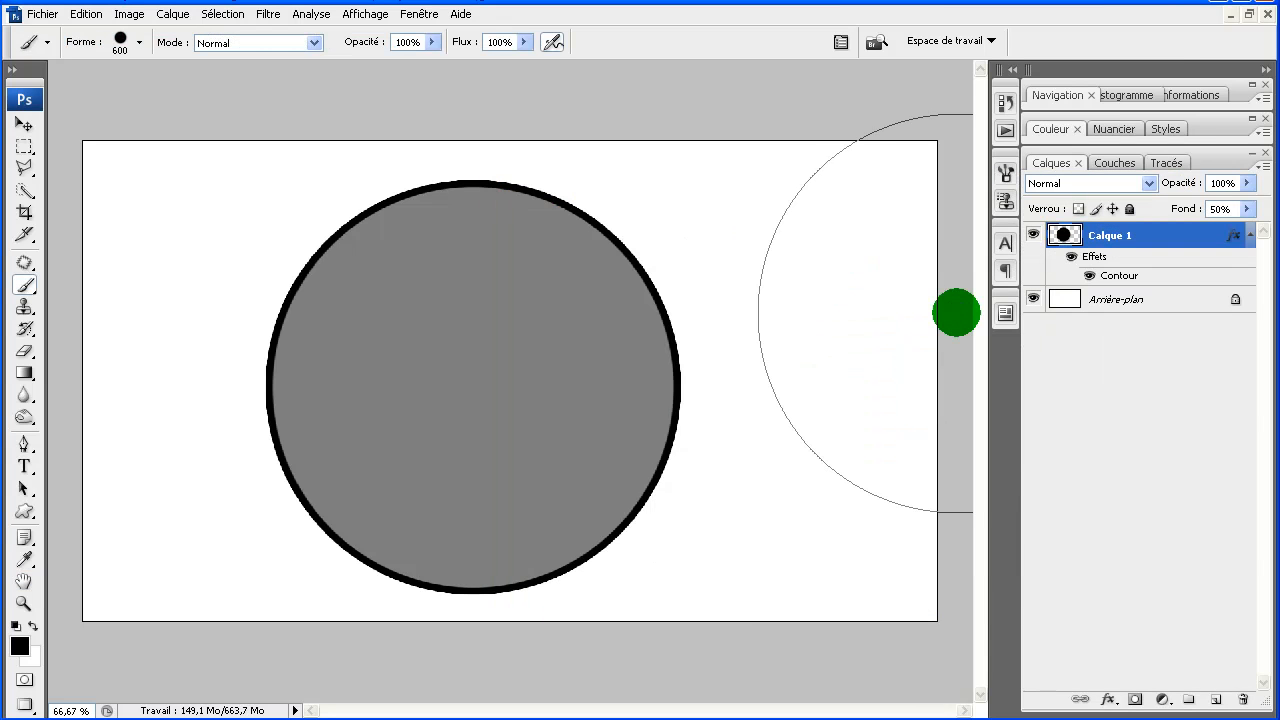
# - Define the outlined grey circle as a brush preset, keeping the suggested name
pyautogui.click(86, 14)
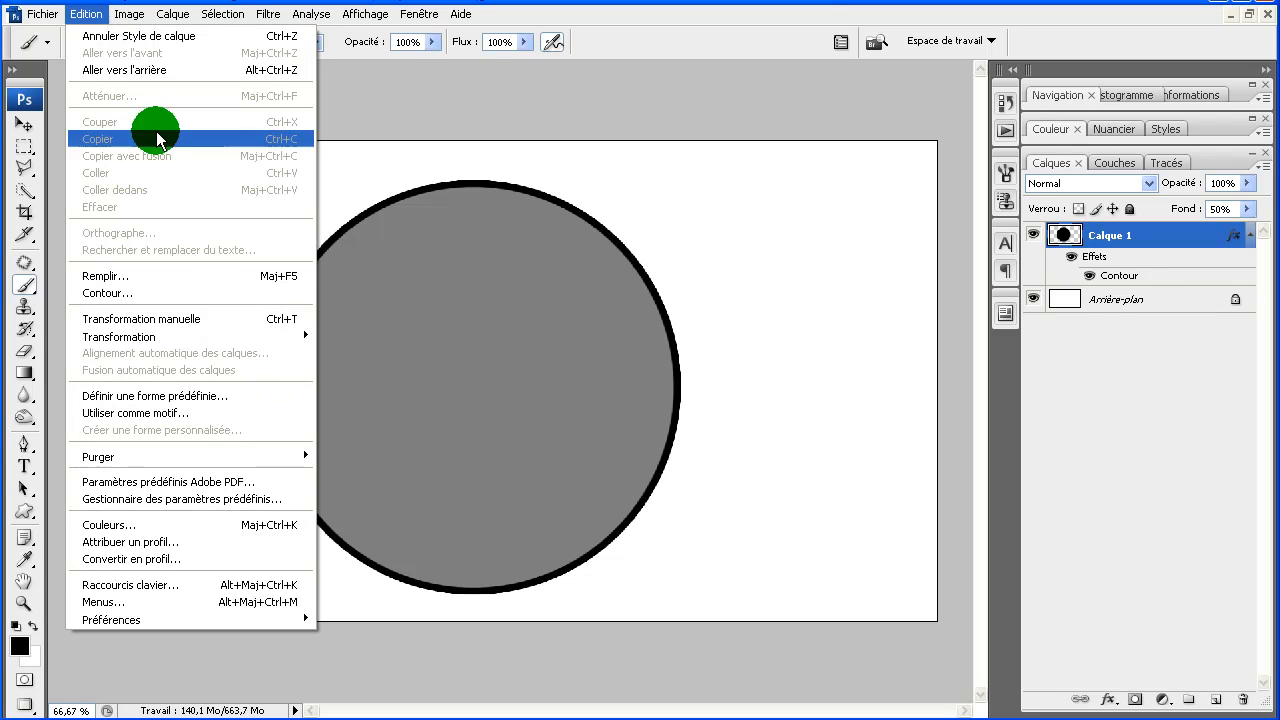
pyautogui.click(207, 398)
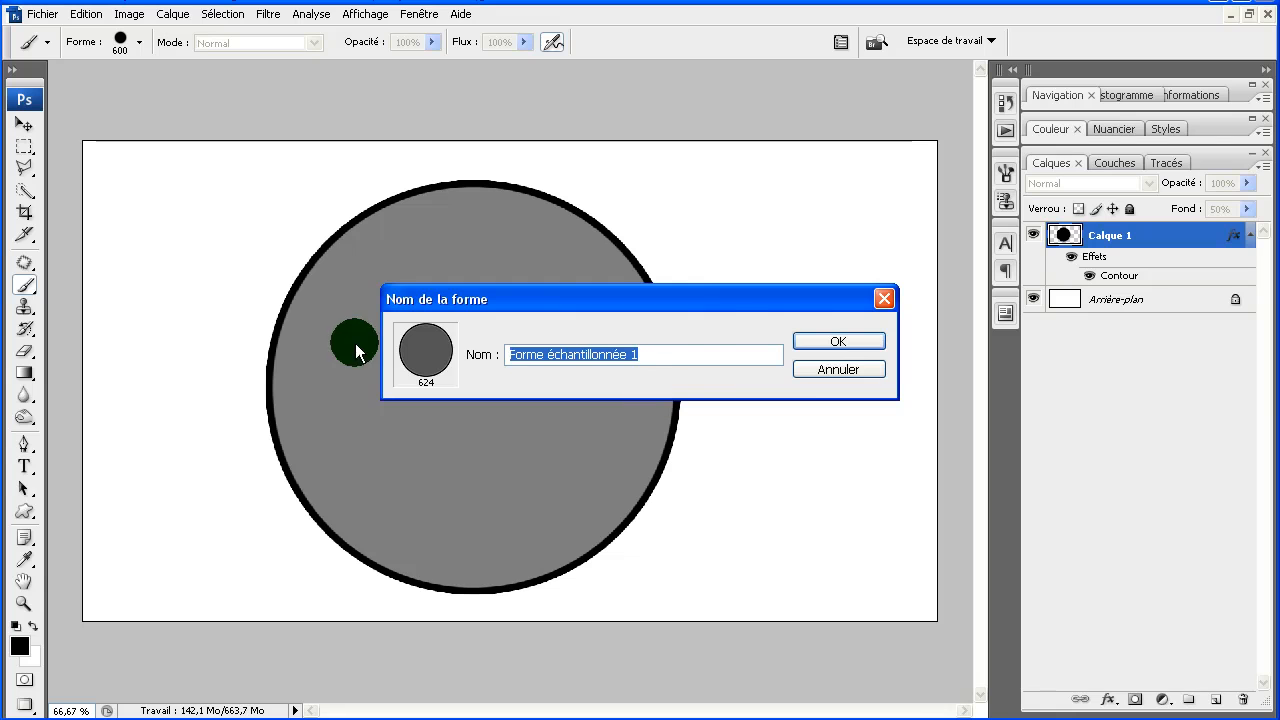
pyautogui.click(818, 343)
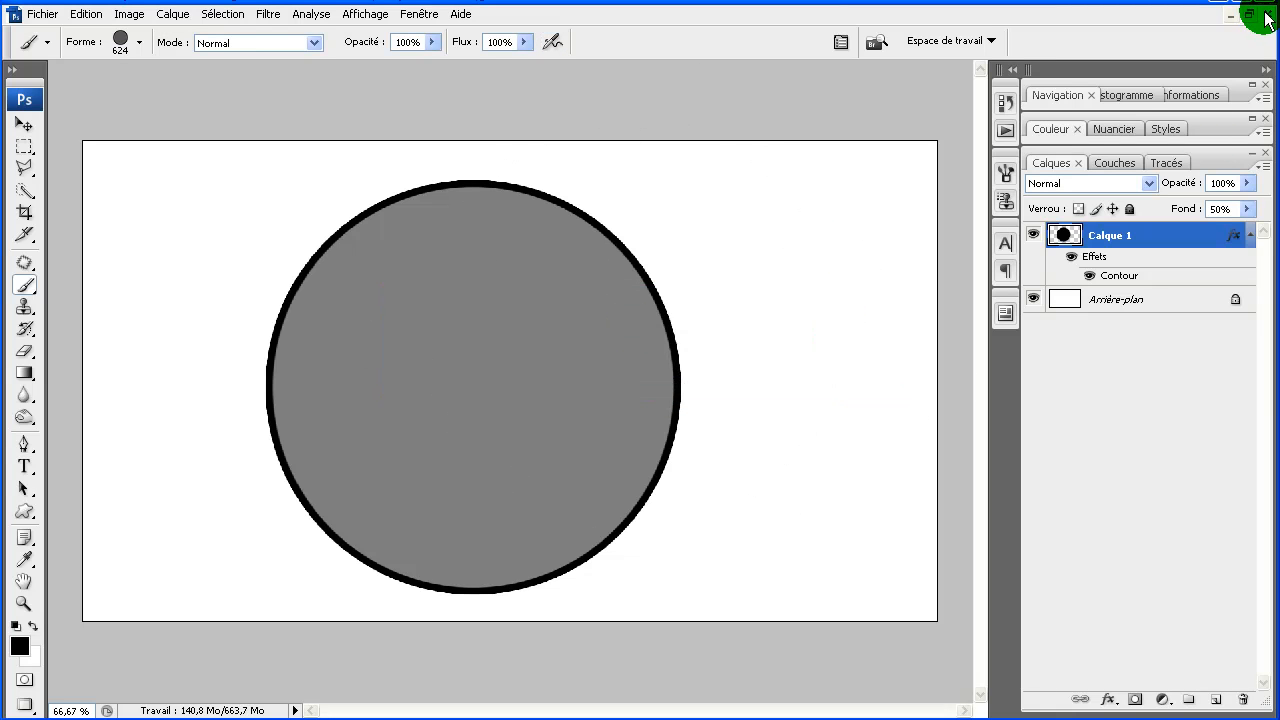
# - Keep the document open and delete the circle layer Calque 1, leaving only the white background
pyautogui.click(1268, 16)
pyautogui.click(748, 374)
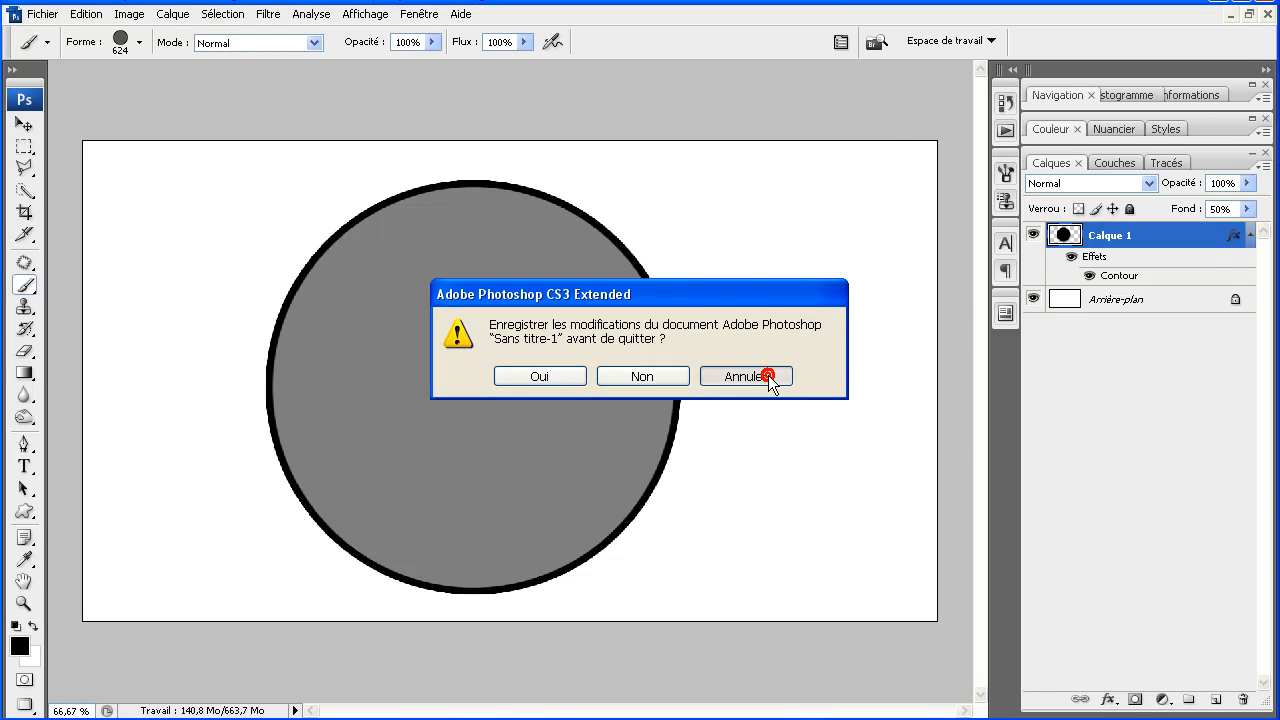
pyautogui.click(1166, 243)
pyautogui.moveTo(1155, 243); pyautogui.dragTo(1246, 700)
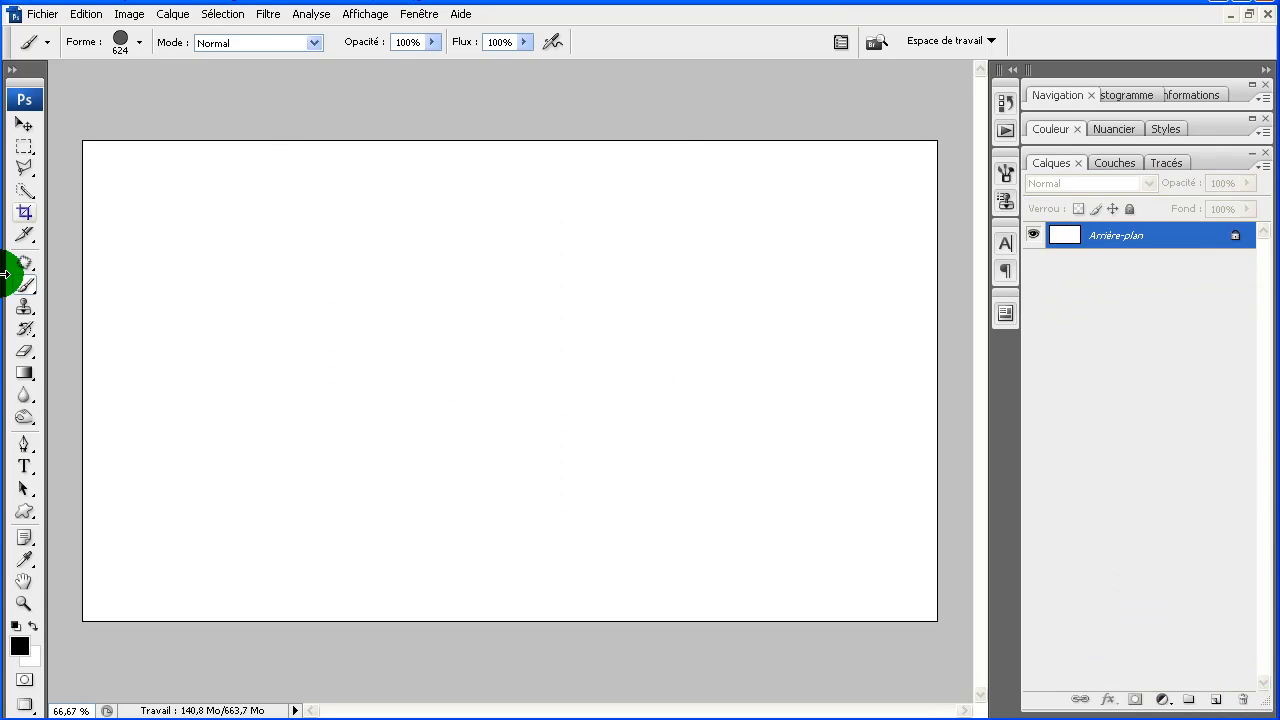
# - Select the Gradient tool and choose the yellow, violet, orange and blue gradient preset
pyautogui.click(24, 372)
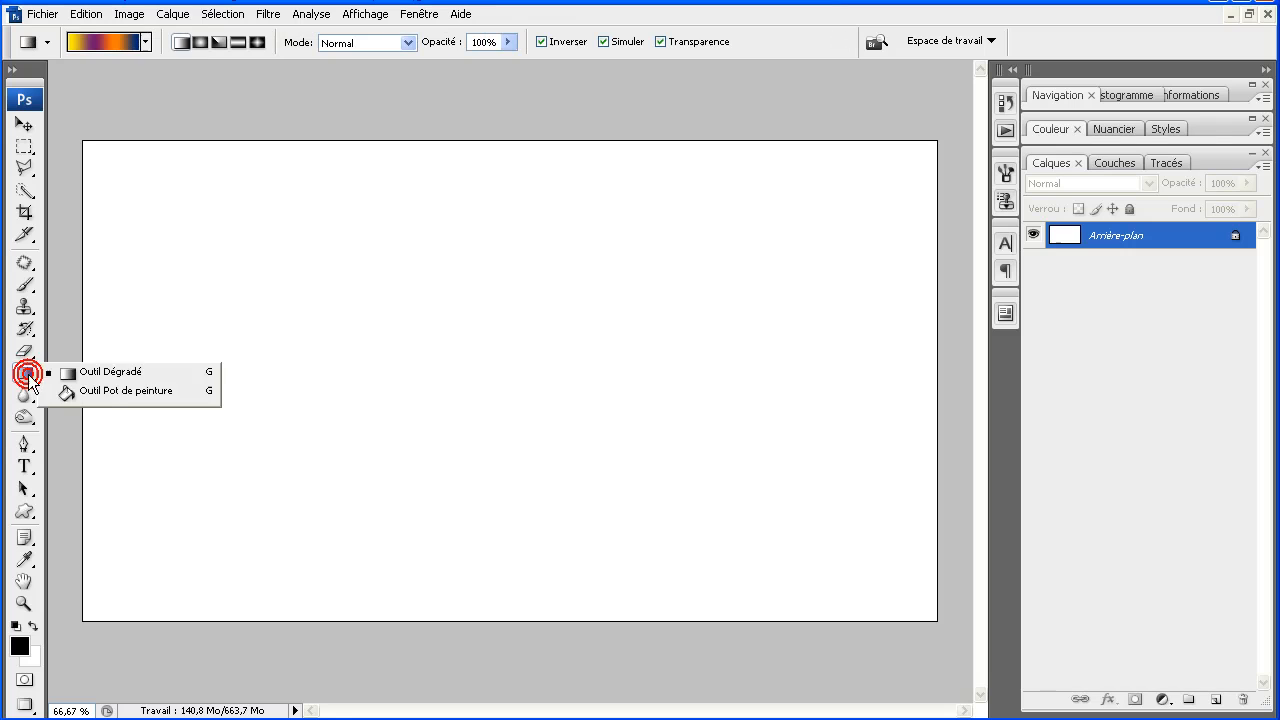
pyautogui.click(112, 368)
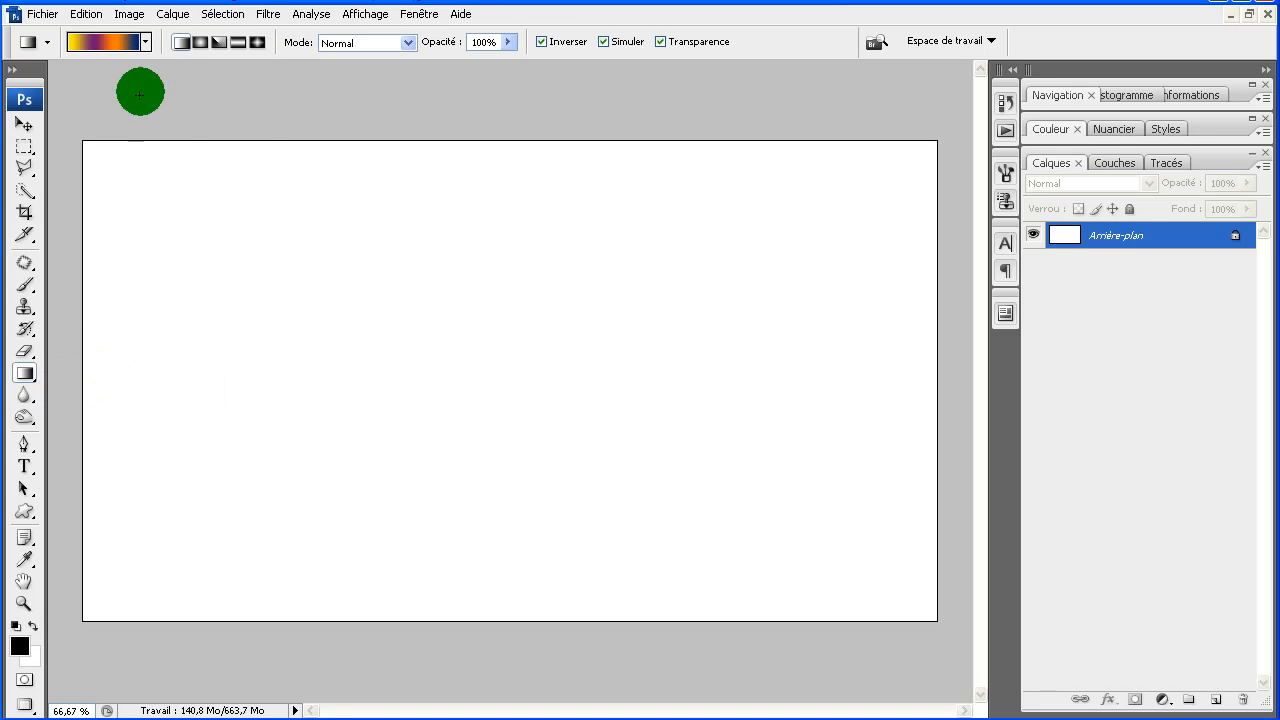
pyautogui.click(146, 43)
pyautogui.click(114, 120)
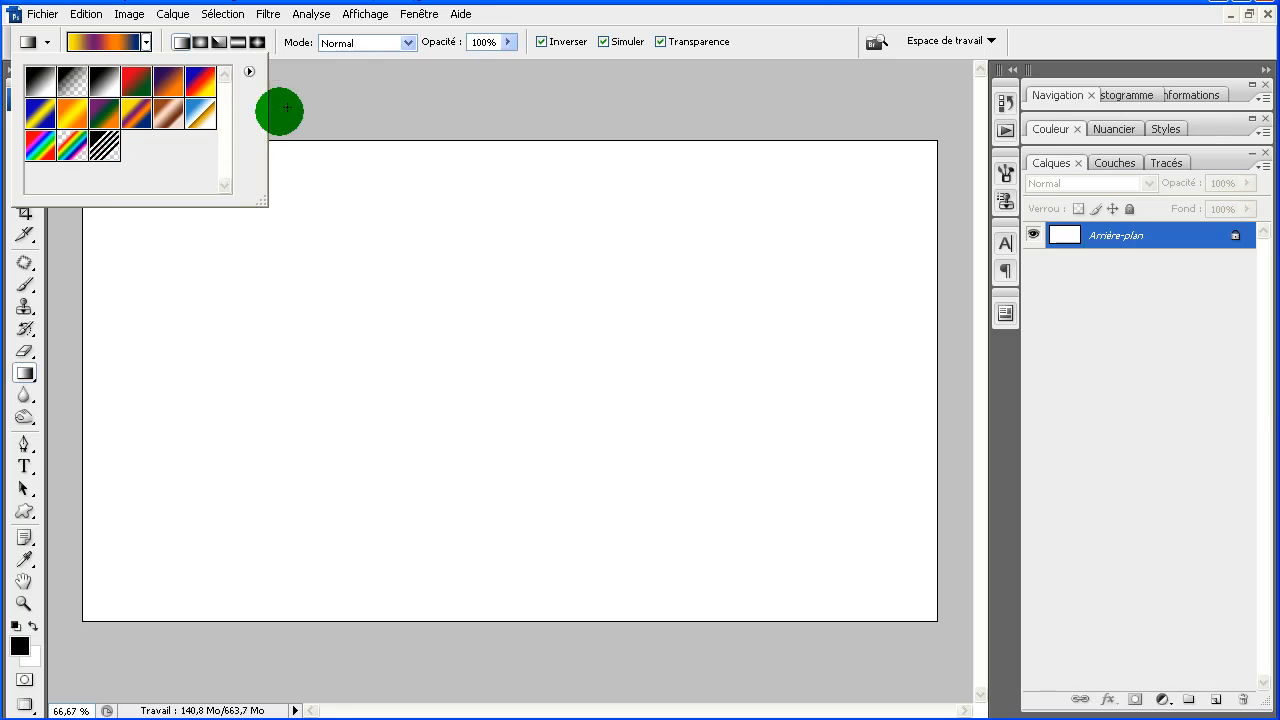
pyautogui.click(40, 80)
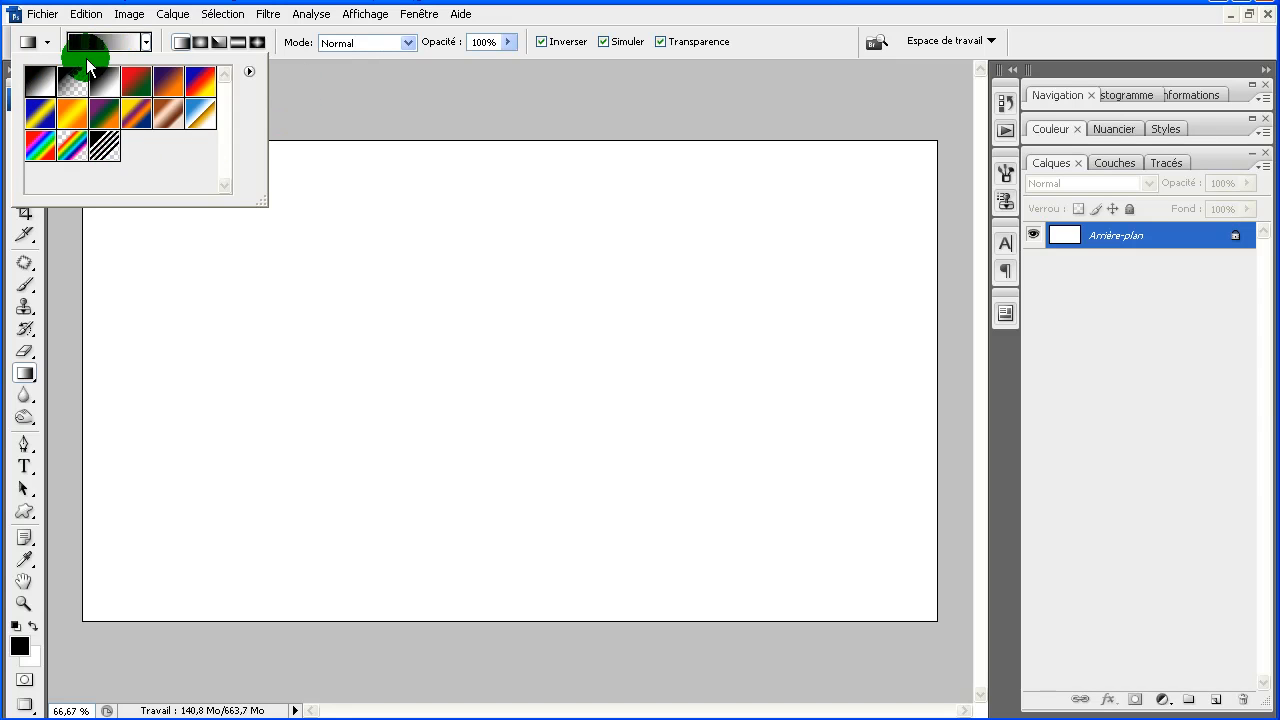
pyautogui.click(134, 120)
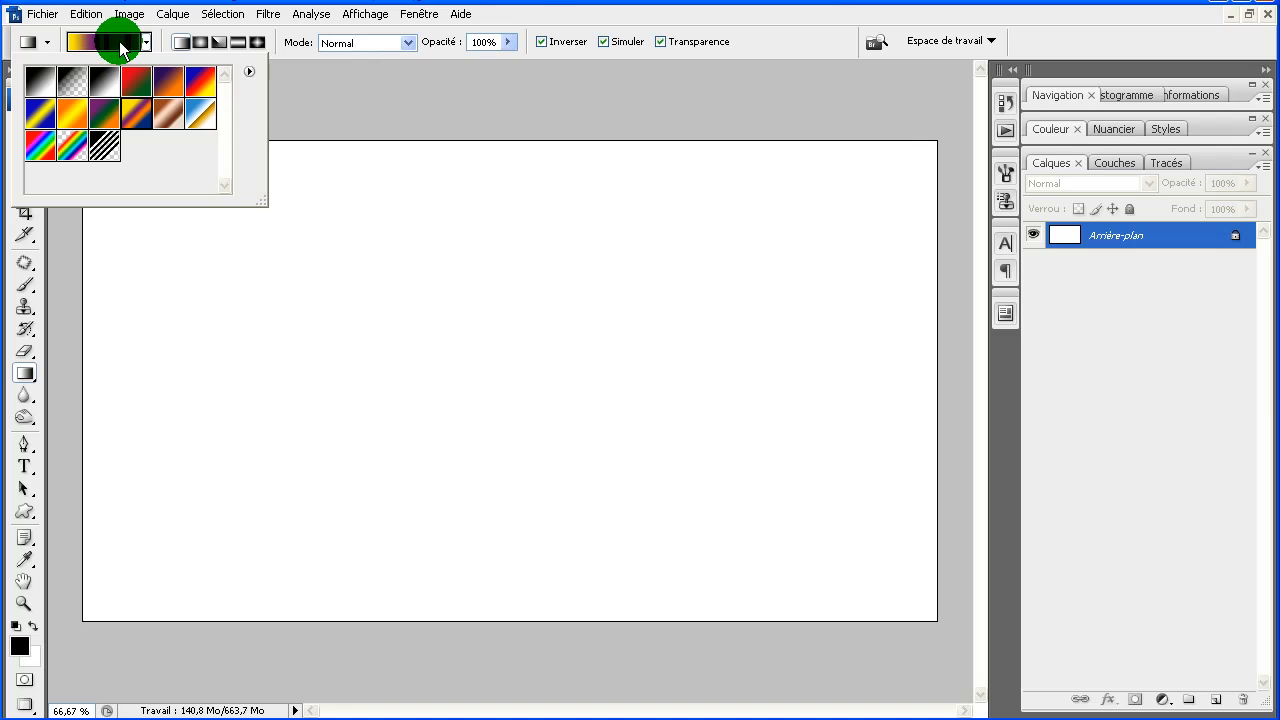
pyautogui.click(523, 14)
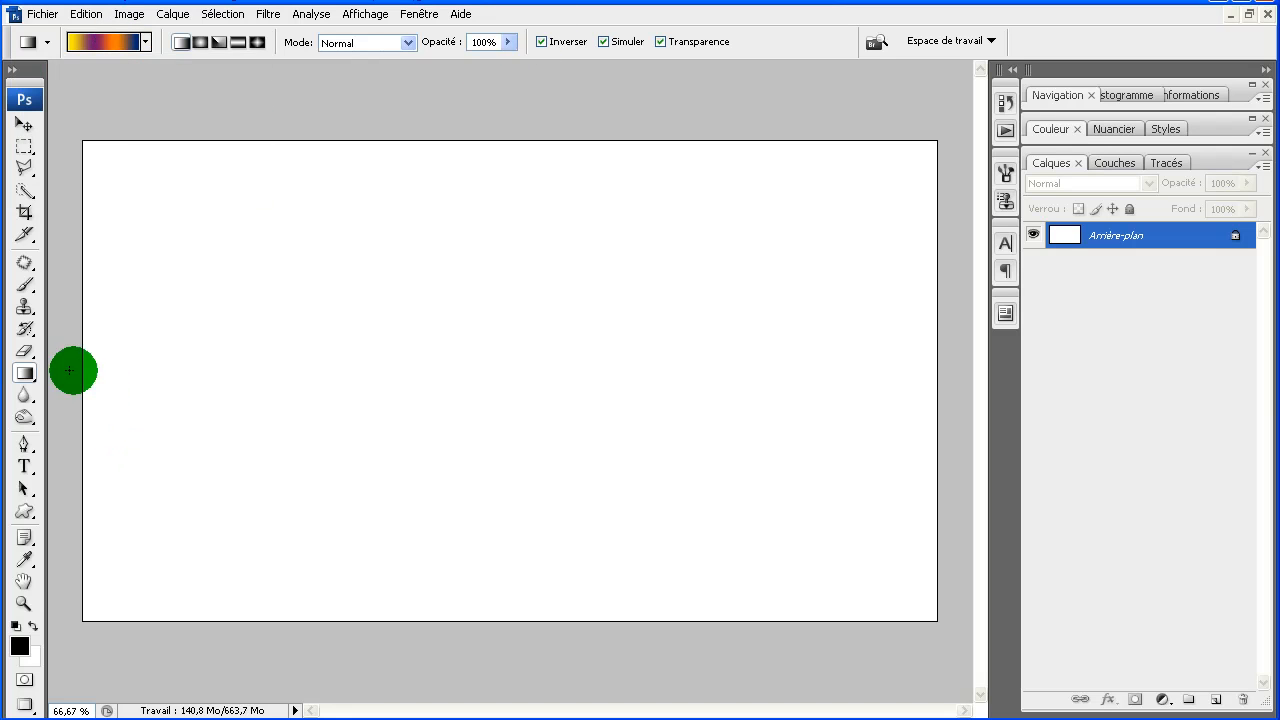
# - Fill the background with the gradient diagonally from the upper-left to the lower-right corner, and add an empty layer above it
pyautogui.moveTo(122, 186)
pyautogui.mouseDown()
pyautogui.moveTo(754, 477)
pyautogui.moveTo(769, 502)
pyautogui.moveTo(720, 576)
pyautogui.moveTo(783, 499)
pyautogui.moveTo(740, 563)
pyautogui.moveTo(814, 120)
pyautogui.moveTo(774, 591)
pyautogui.moveTo(856, 337)
pyautogui.moveTo(838, 580)
pyautogui.moveTo(851, 566)
pyautogui.moveTo(320, 311)
pyautogui.moveTo(171, 286)
pyautogui.moveTo(336, 301)
pyautogui.moveTo(856, 578)
pyautogui.mouseUp()
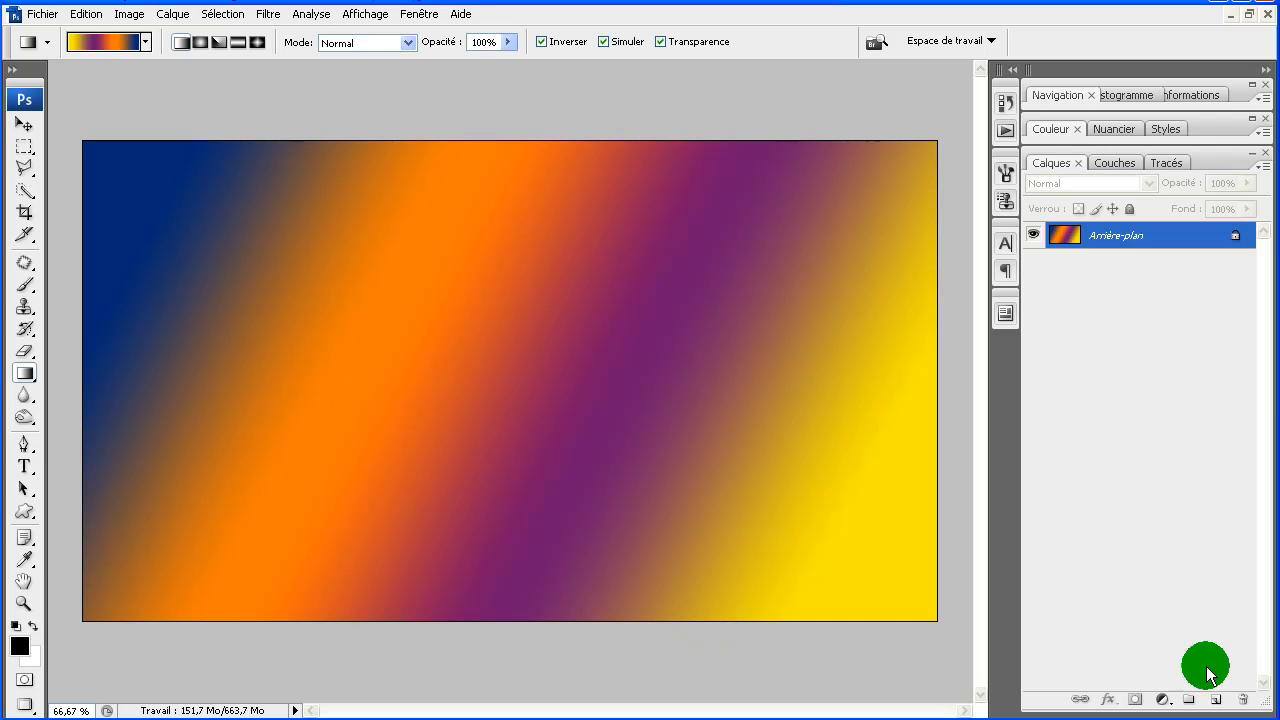
pyautogui.click(1217, 699)
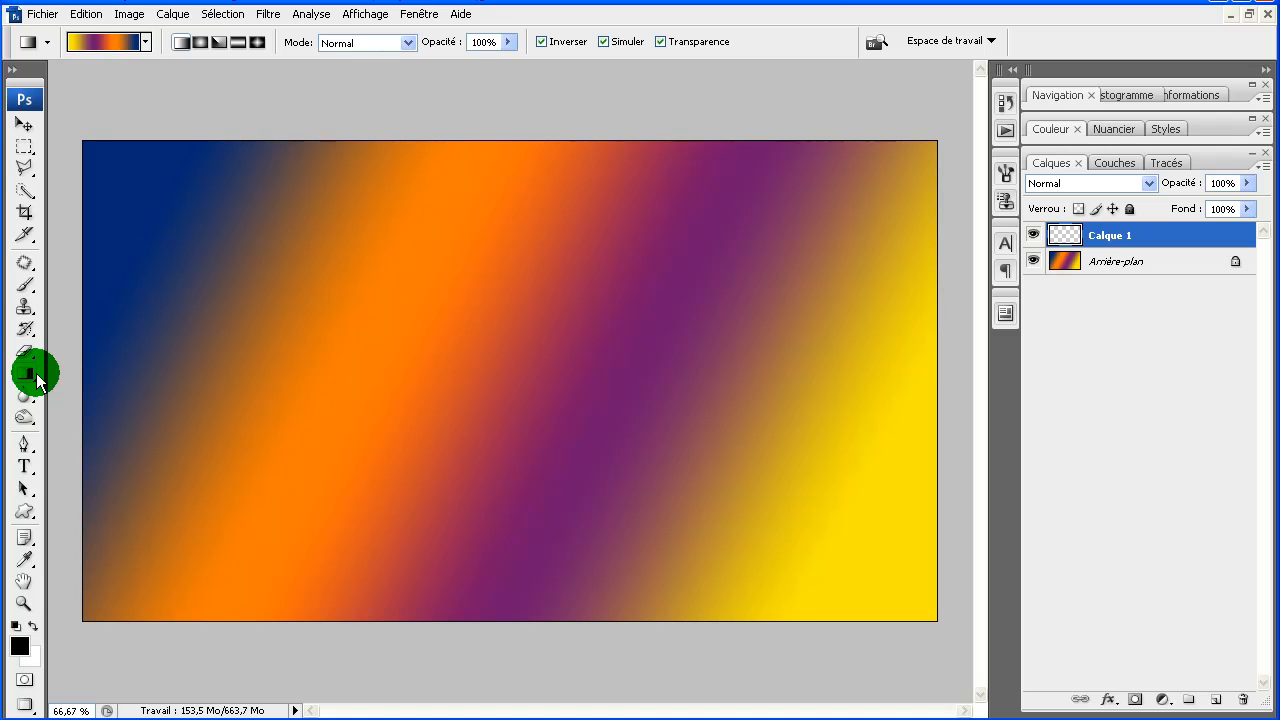
# - Switch to the Brush tool with white paint and set the custom circle brush's main diameter to 500 px
pyautogui.click(27, 289)
pyautogui.click(80, 284)
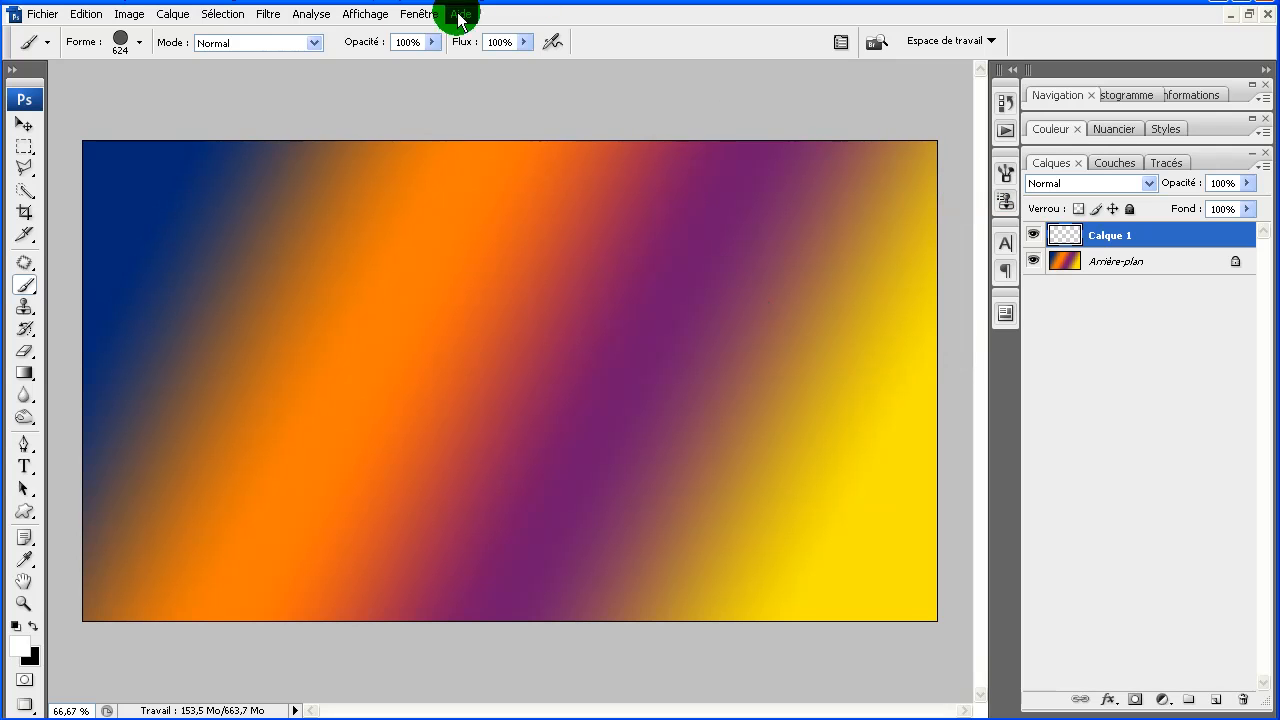
pyautogui.click(416, 16)
pyautogui.click(455, 178)
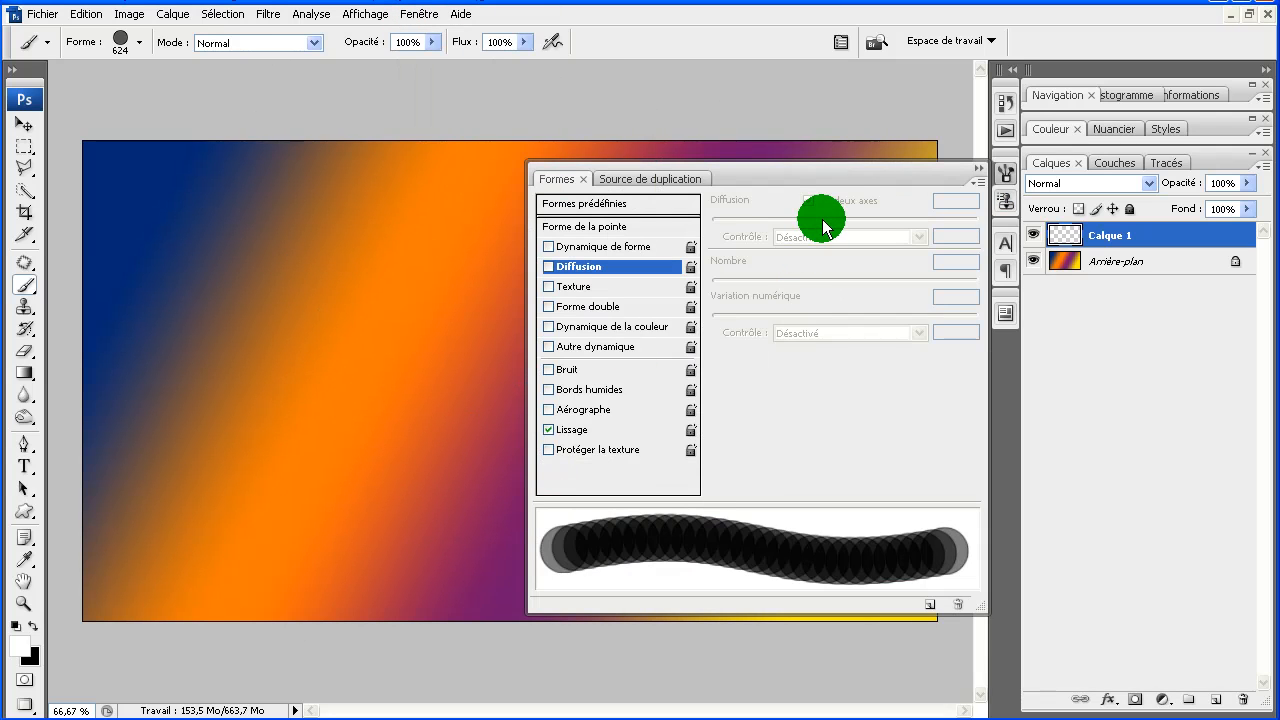
pyautogui.click(628, 203)
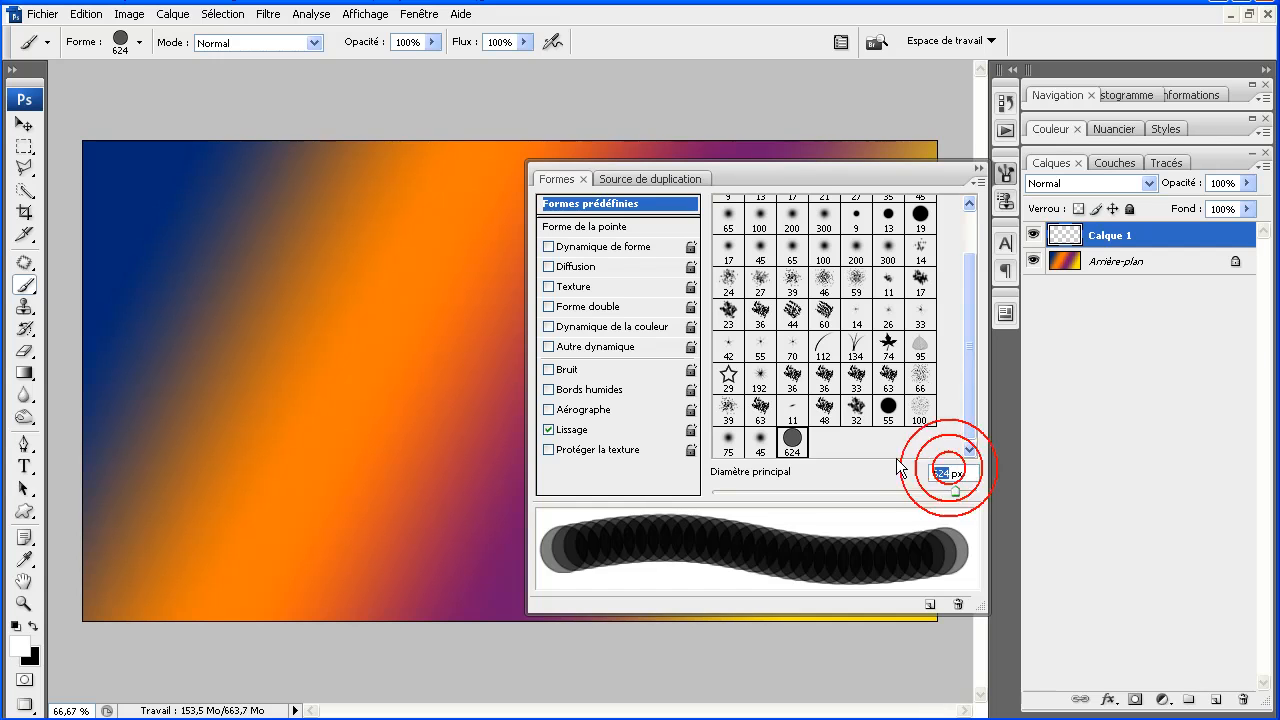
pyautogui.write('500')
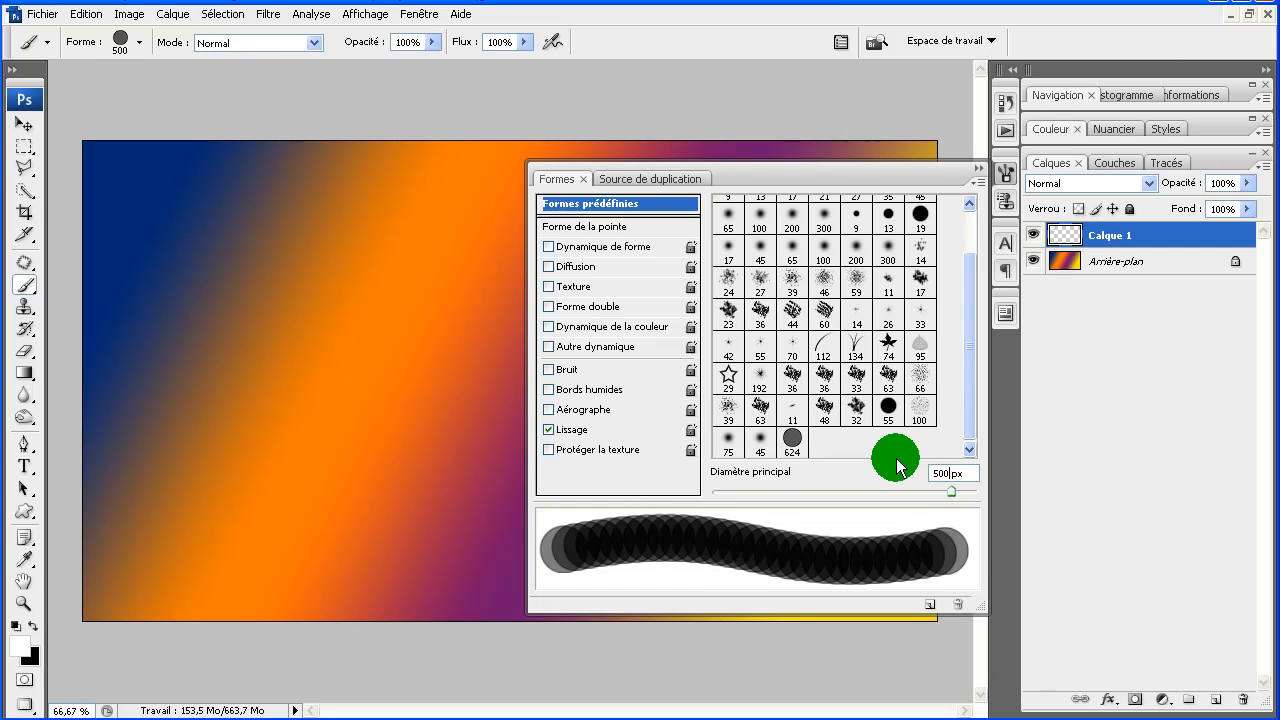
# - Set the brush tip's spacing (Pas) to 300% and keep Dynamique de forme switched off
pyautogui.click(622, 225)
pyautogui.moveTo(742, 490)
pyautogui.mouseDown()
pyautogui.moveTo(946, 516)
pyautogui.moveTo(929, 509)
pyautogui.moveTo(955, 476)
pyautogui.mouseUp()
pyautogui.write('300')
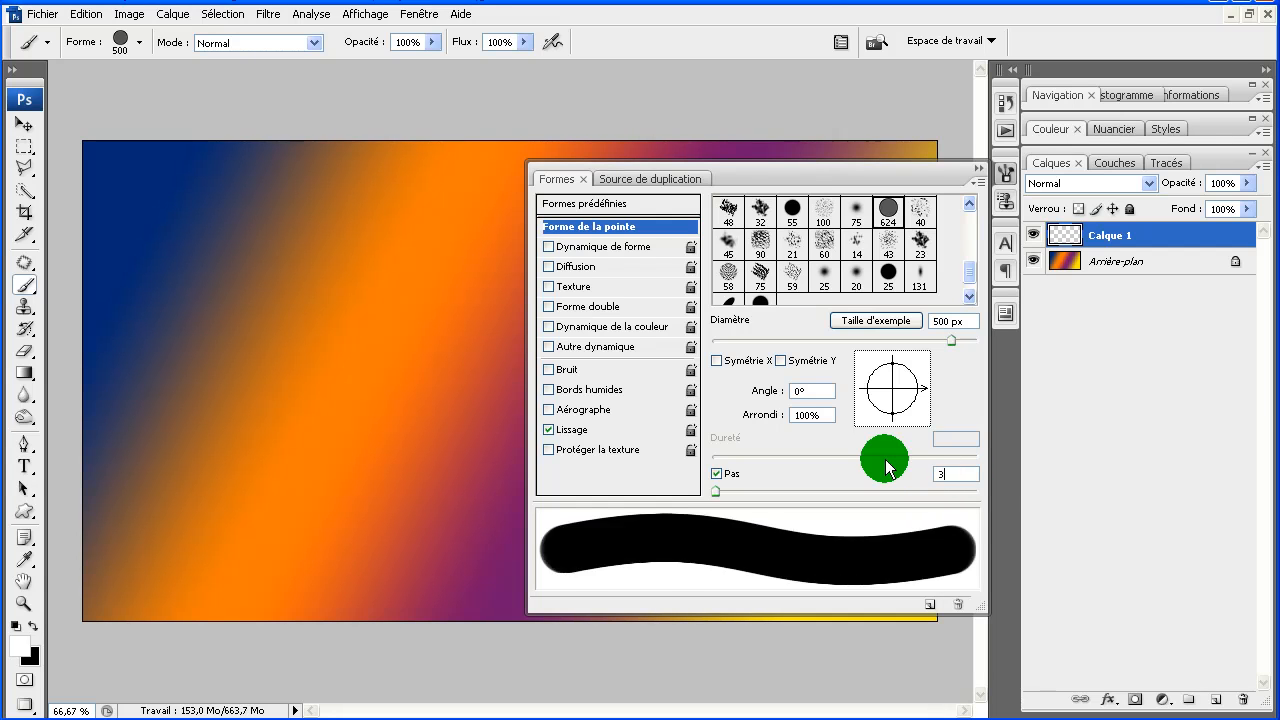
pyautogui.click(593, 248)
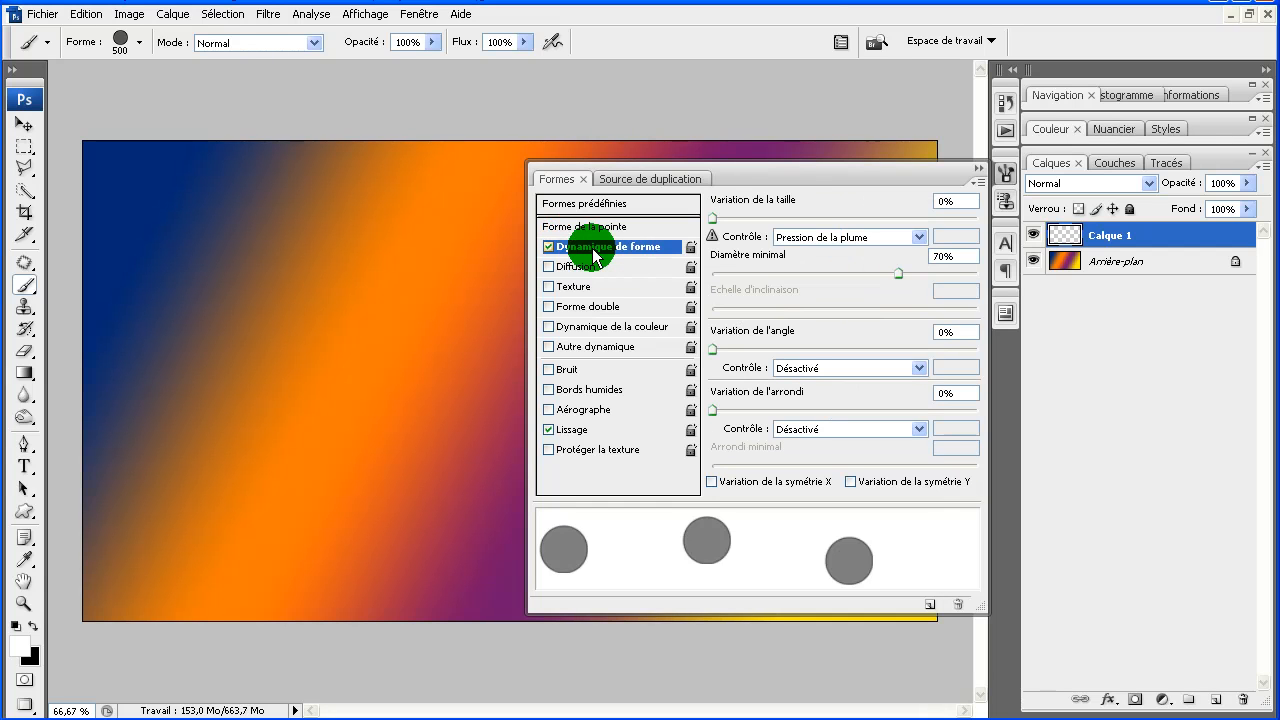
pyautogui.click(548, 247)
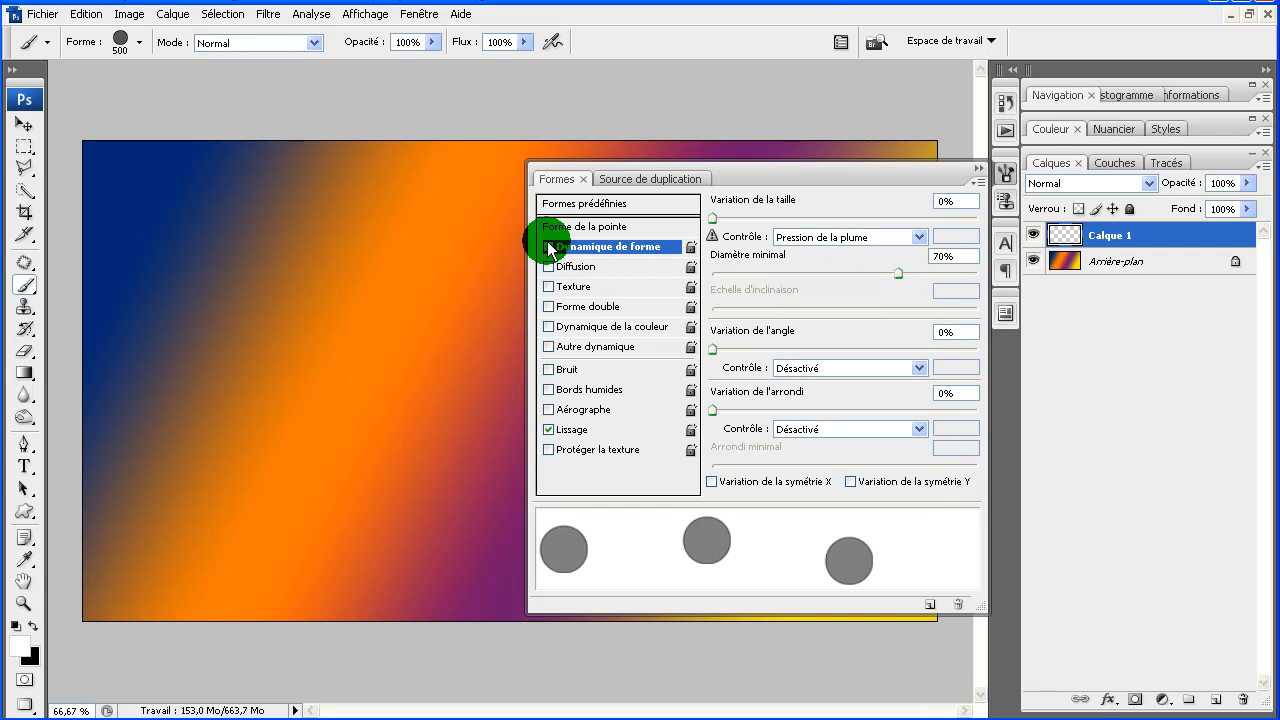
# - Enable brush scattering (Diffusion) at 300% on both axes with a count of 2, and close the brush settings
pyautogui.click(600, 267)
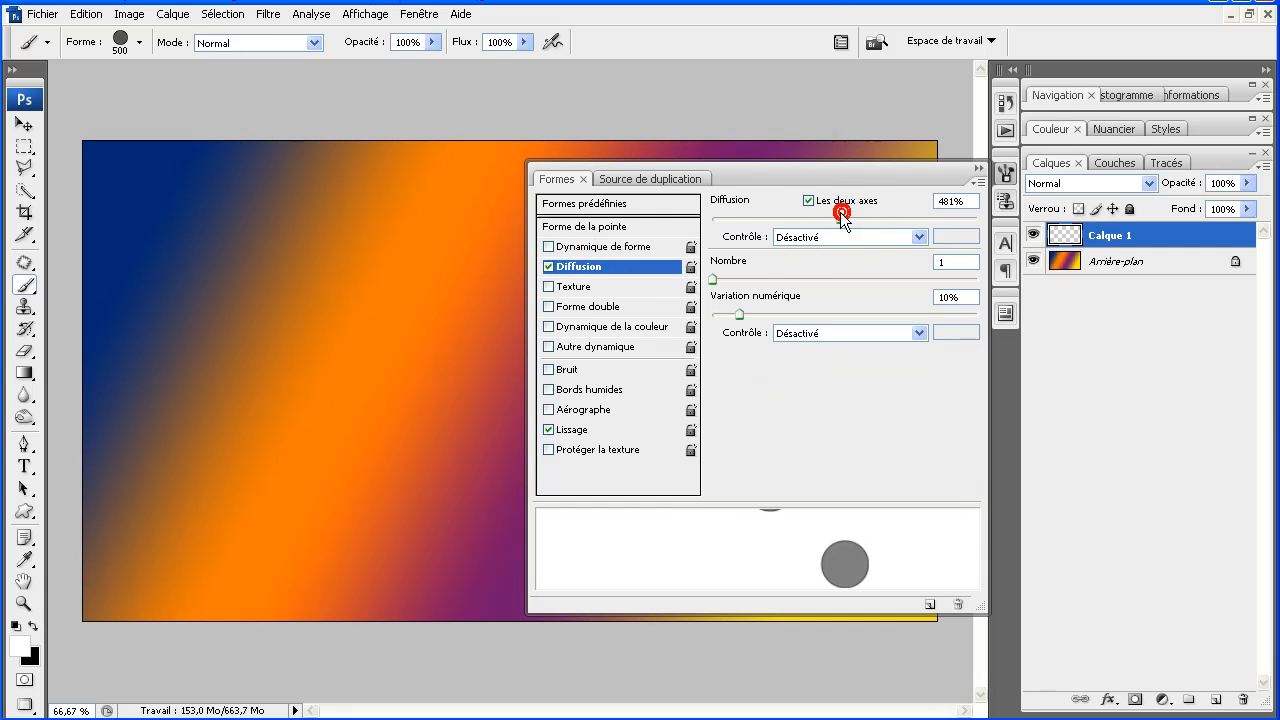
pyautogui.moveTo(843, 216); pyautogui.dragTo(808, 218)
pyautogui.click(974, 201)
pyautogui.write('300')
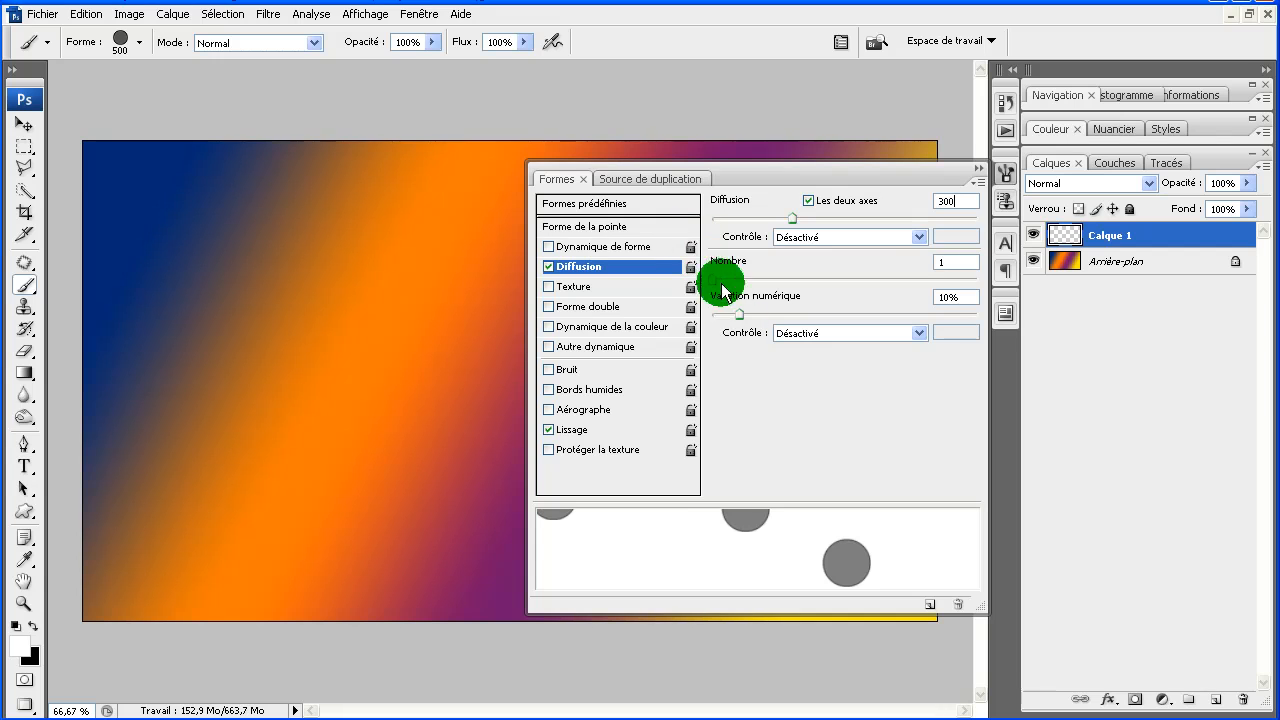
pyautogui.click(958, 263)
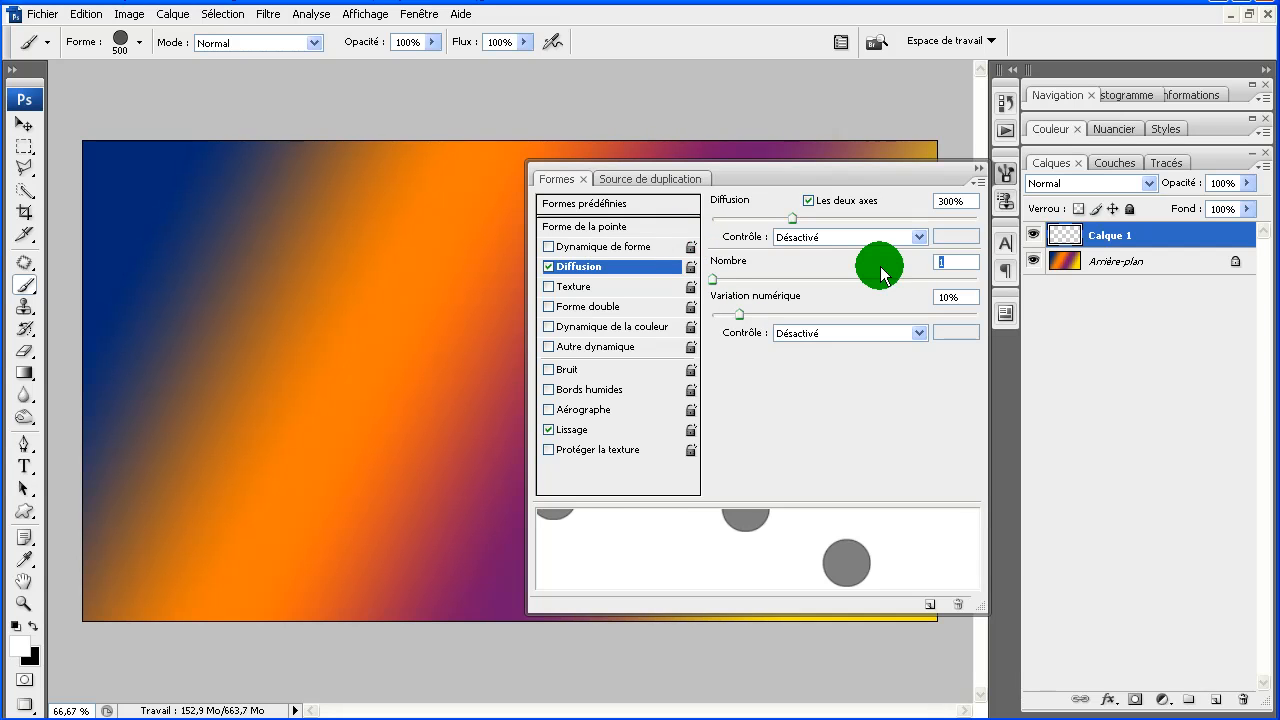
pyautogui.write('2')
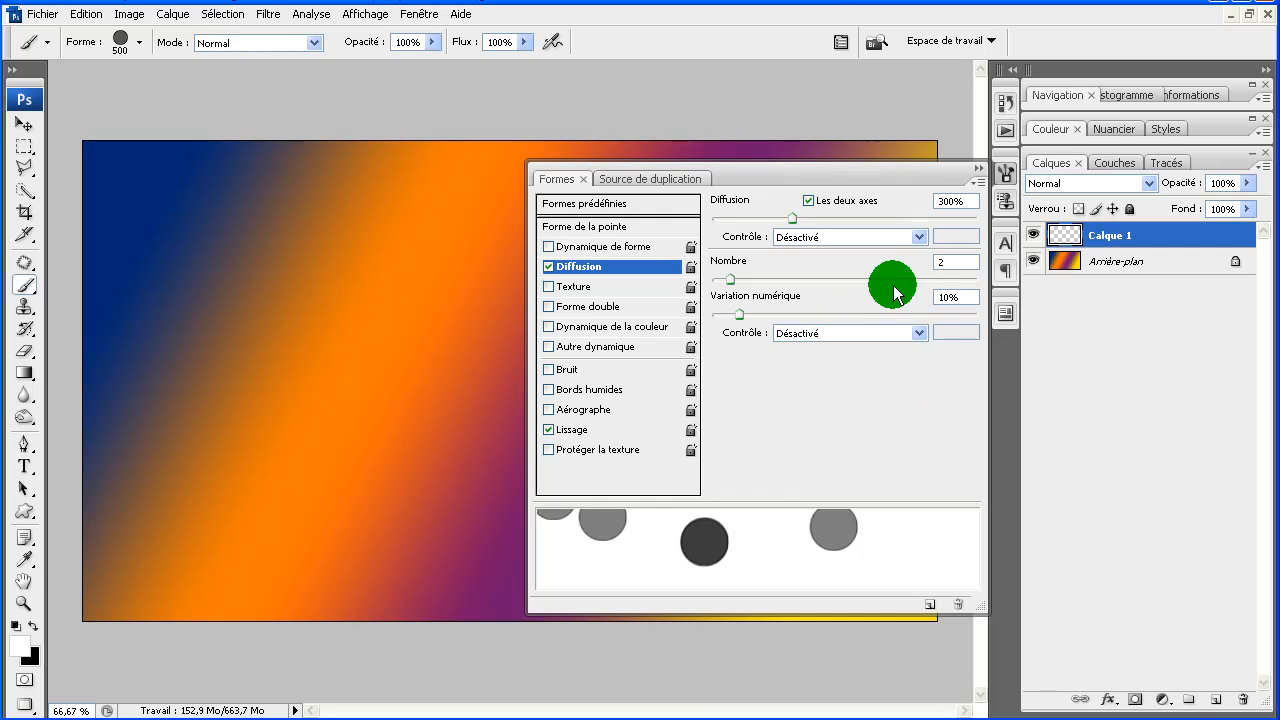
pyautogui.click(950, 199)
pyautogui.click(977, 168)
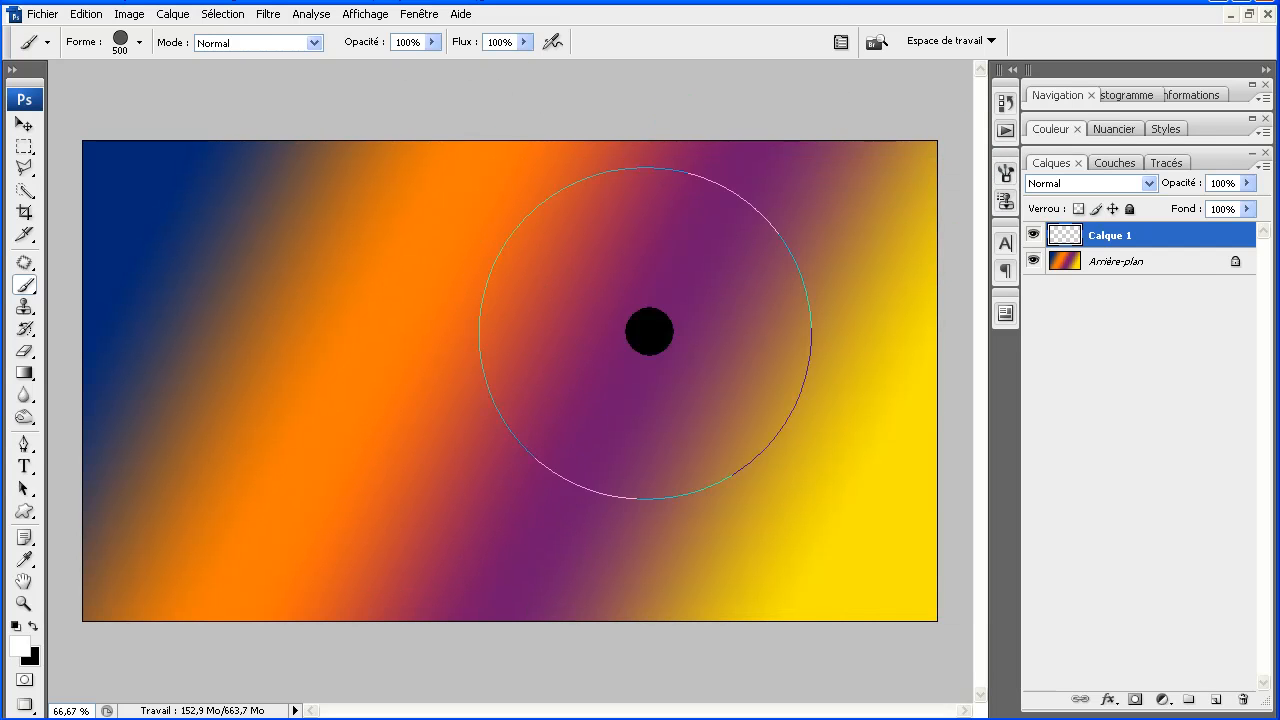
# - Stamp several scattered white 500 px circles across the canvas on Calque 1
pyautogui.click(1166, 237)
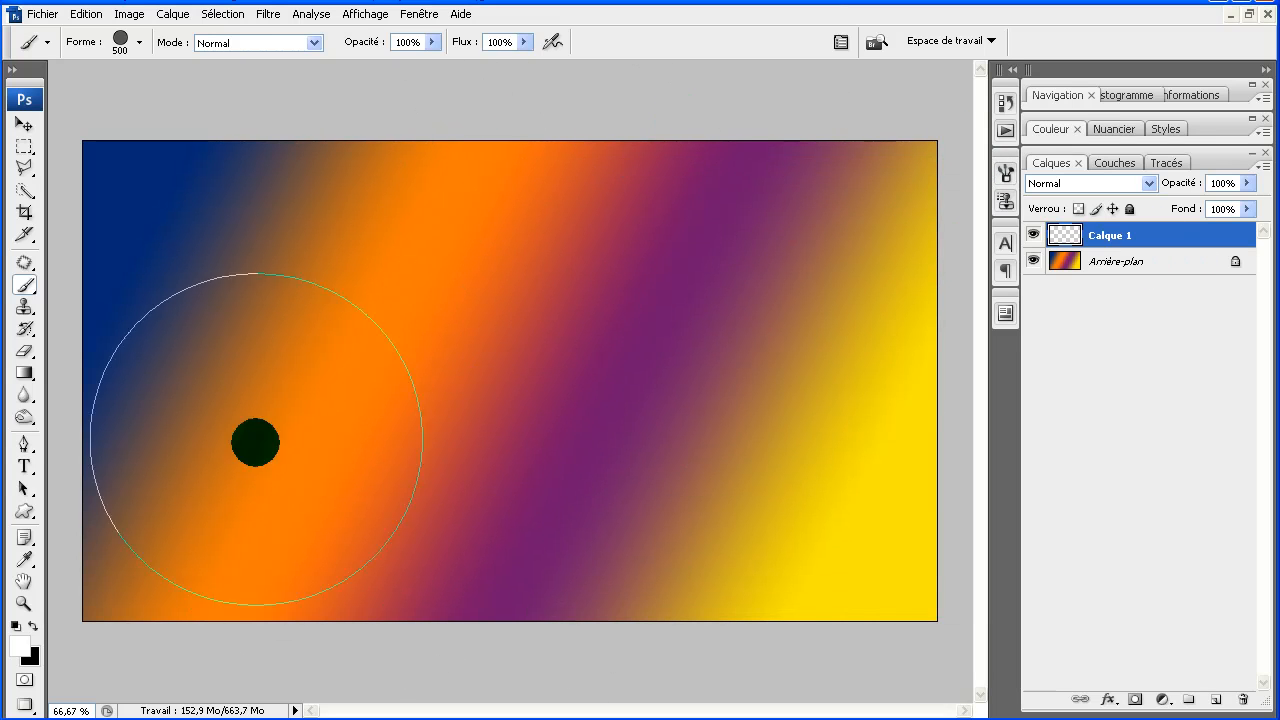
pyautogui.click(478, 409)
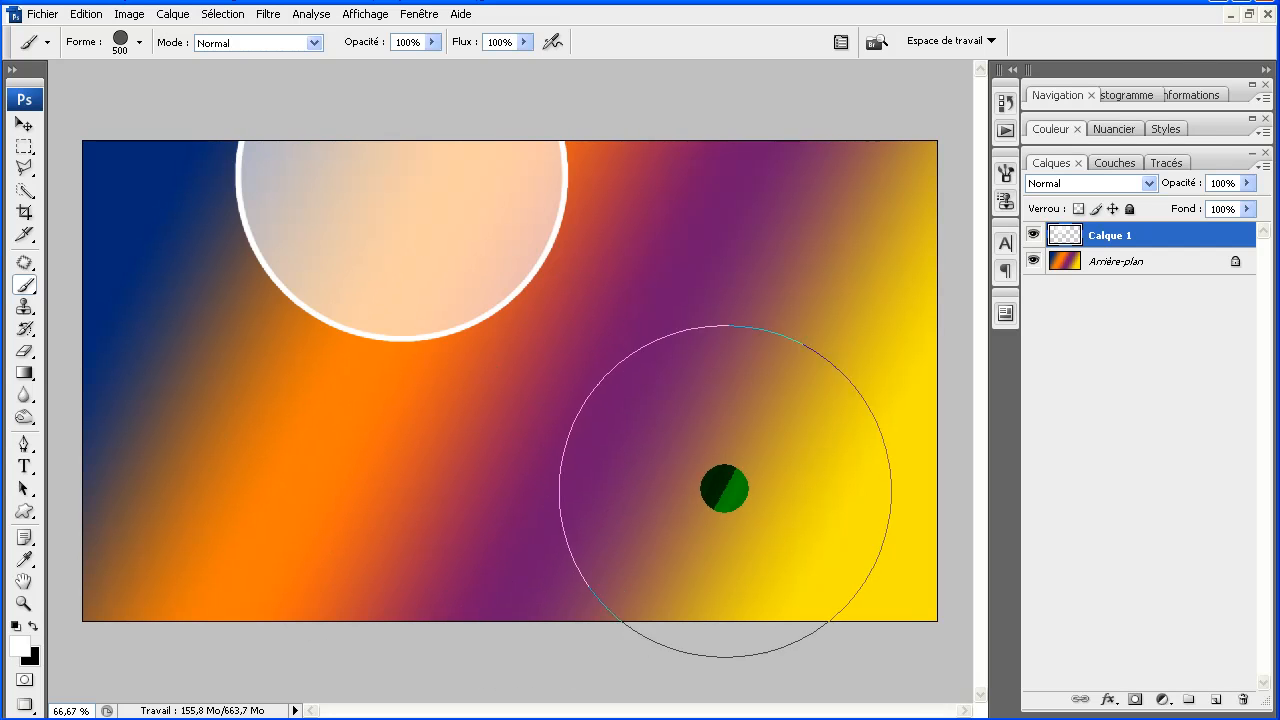
pyautogui.click(737, 500)
pyautogui.click(365, 539)
pyautogui.click(365, 539)
pyautogui.click(689, 451)
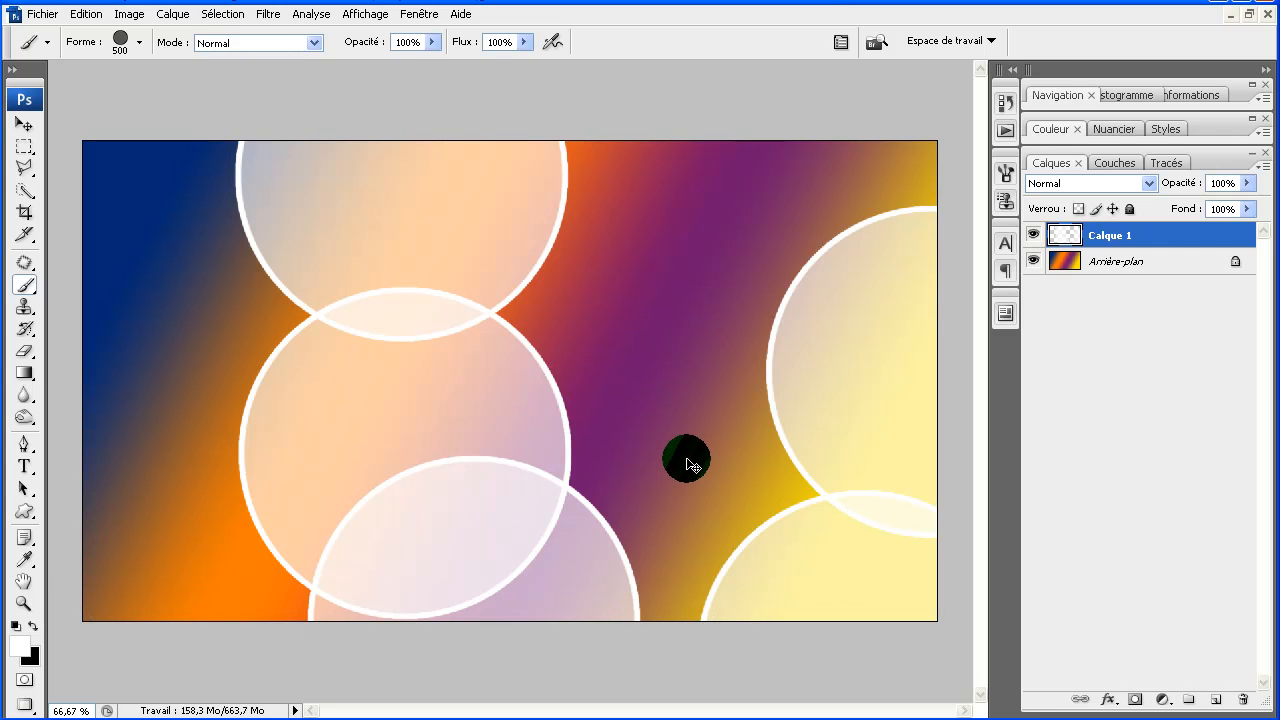
# - Undo all the 500 px circles stamped on Calque 1
pyautogui.hotkey('ctrl', 'alt', 'z')
pyautogui.hotkey('ctrl', 'alt', 'z')
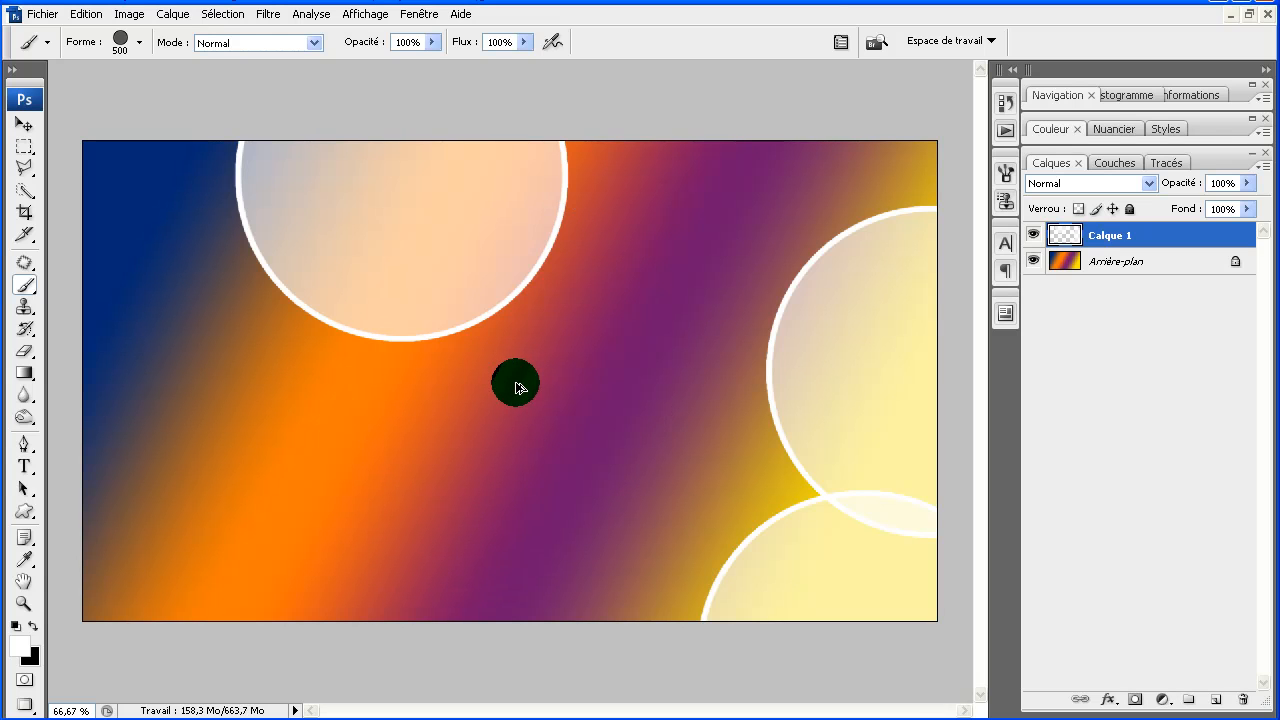
pyautogui.hotkey('ctrl', 'alt', 'z')
pyautogui.hotkey('ctrl', 'alt', 'z')
pyautogui.hotkey('ctrl', 'alt', 'z')
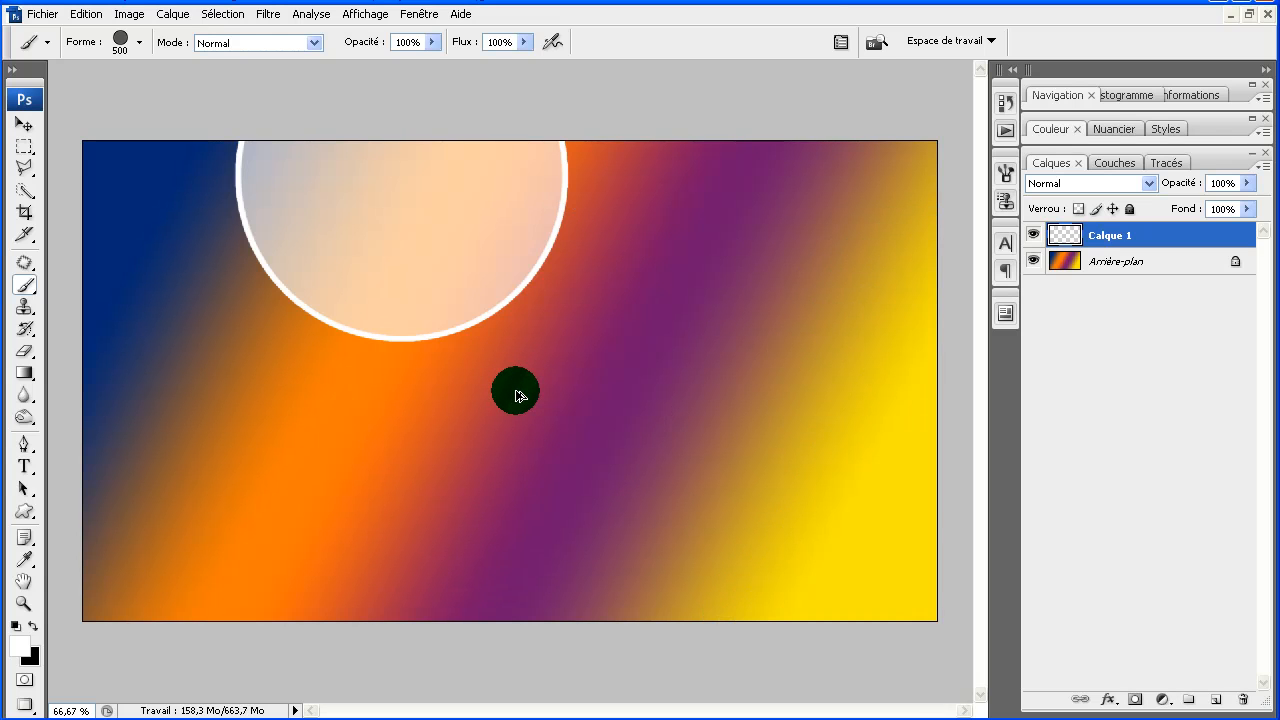
# - Reduce the circle brush's main diameter to 400 px
pyautogui.rightClick(493, 389)
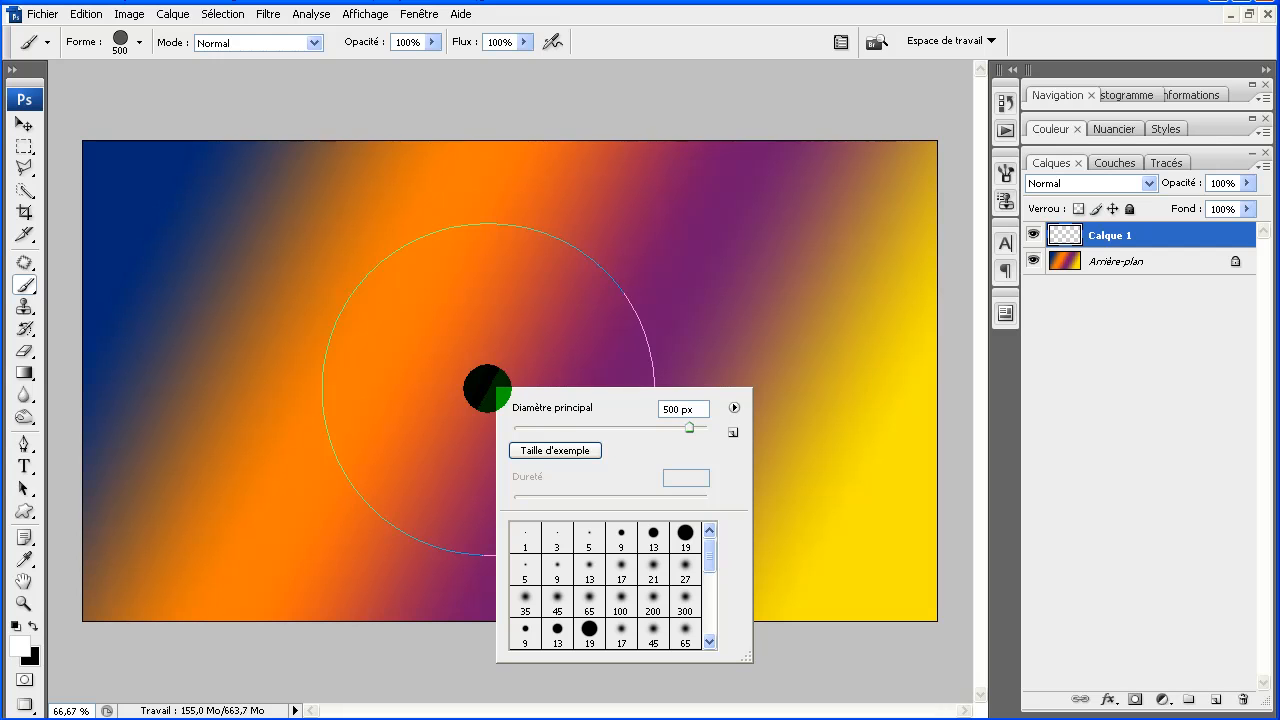
pyautogui.moveTo(642, 409); pyautogui.dragTo(633, 415)
pyautogui.write('4')
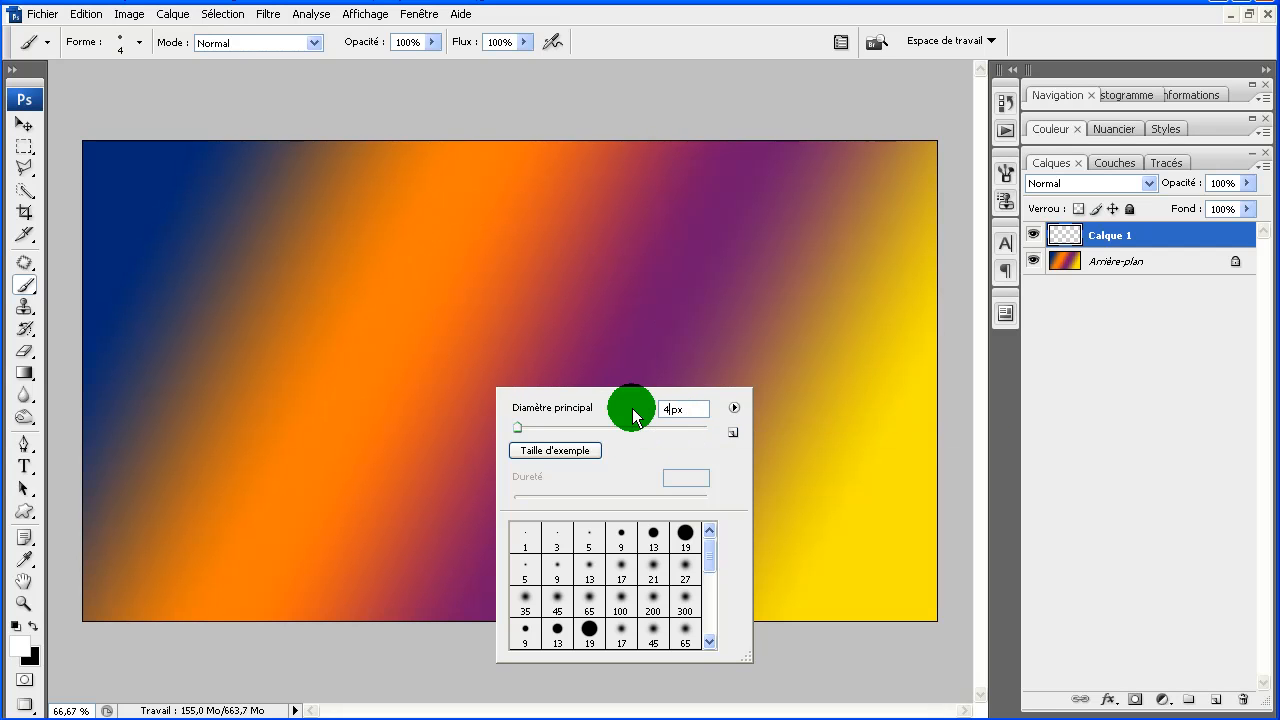
pyautogui.click(757, 42)
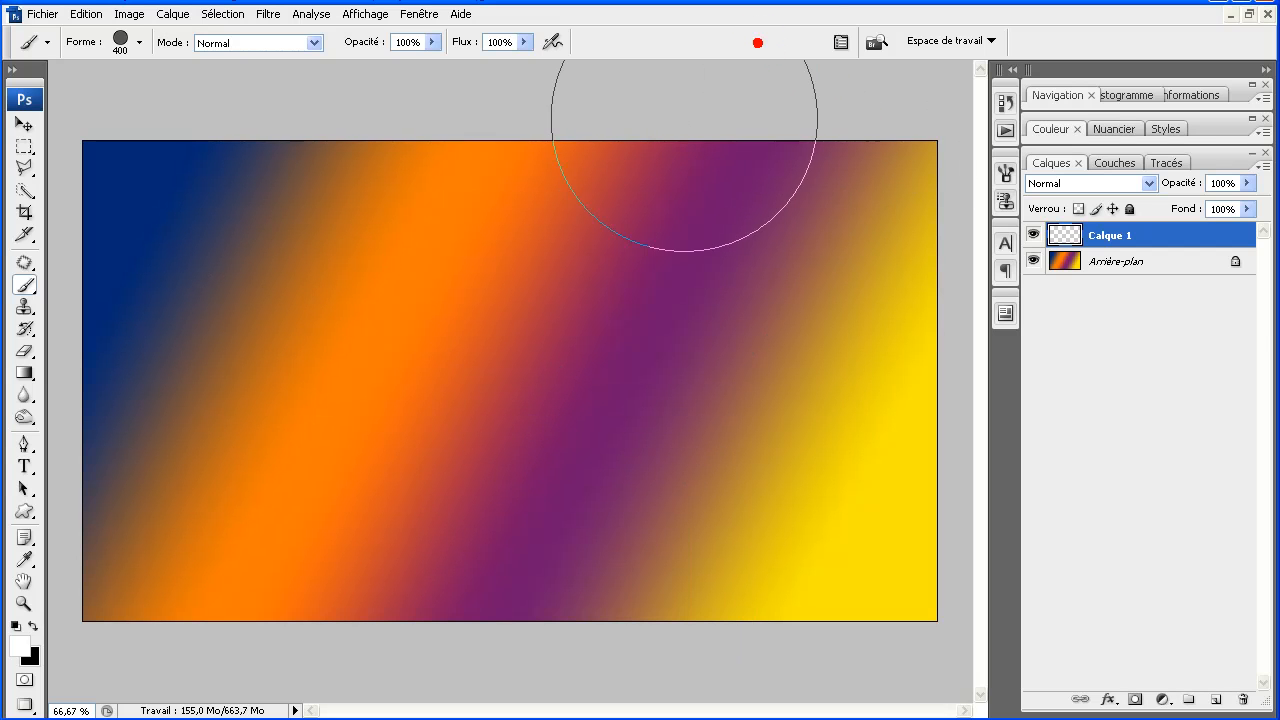
# - Stamp scattered white 400 px circles over the whole canvas on Calque 1, letting some overlap
pyautogui.moveTo(500, 437)
pyautogui.mouseDown()
pyautogui.moveTo(427, 442)
pyautogui.moveTo(280, 371)
pyautogui.mouseUp()
pyautogui.moveTo(229, 300); pyautogui.dragTo(412, 380)
pyautogui.moveTo(651, 457); pyautogui.dragTo(714, 486)
pyautogui.moveTo(229, 543); pyautogui.dragTo(114, 577)
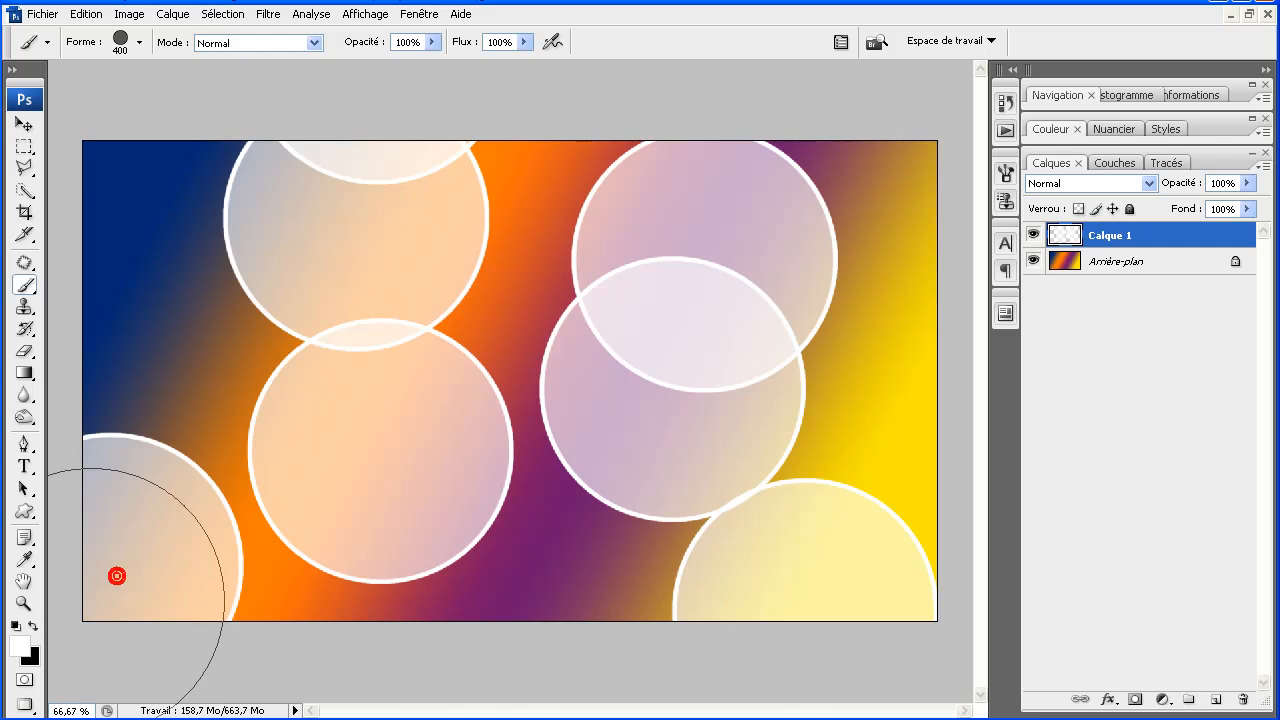
pyautogui.click(143, 306)
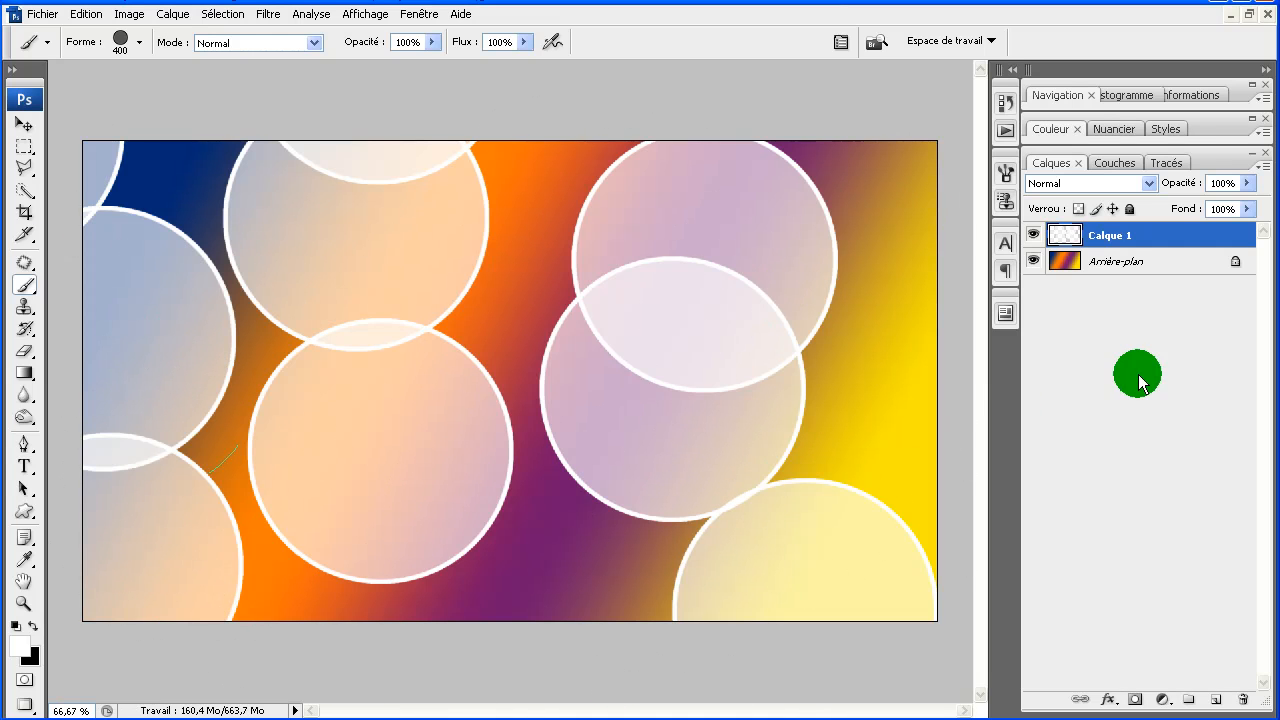
# - Set Calque 1's blending mode to Incrustation, blur its circles with a 10-pixel Gaussian blur, and return to the Brush tool
pyautogui.click(1086, 183)
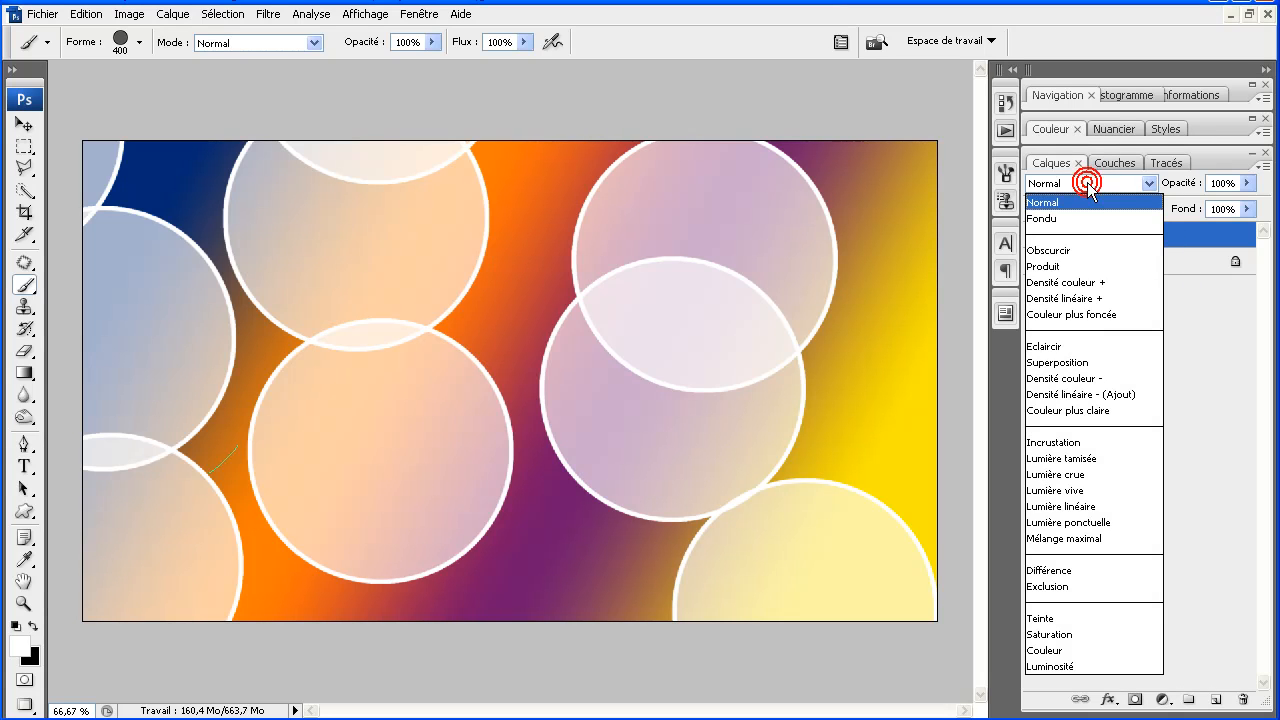
pyautogui.click(1112, 442)
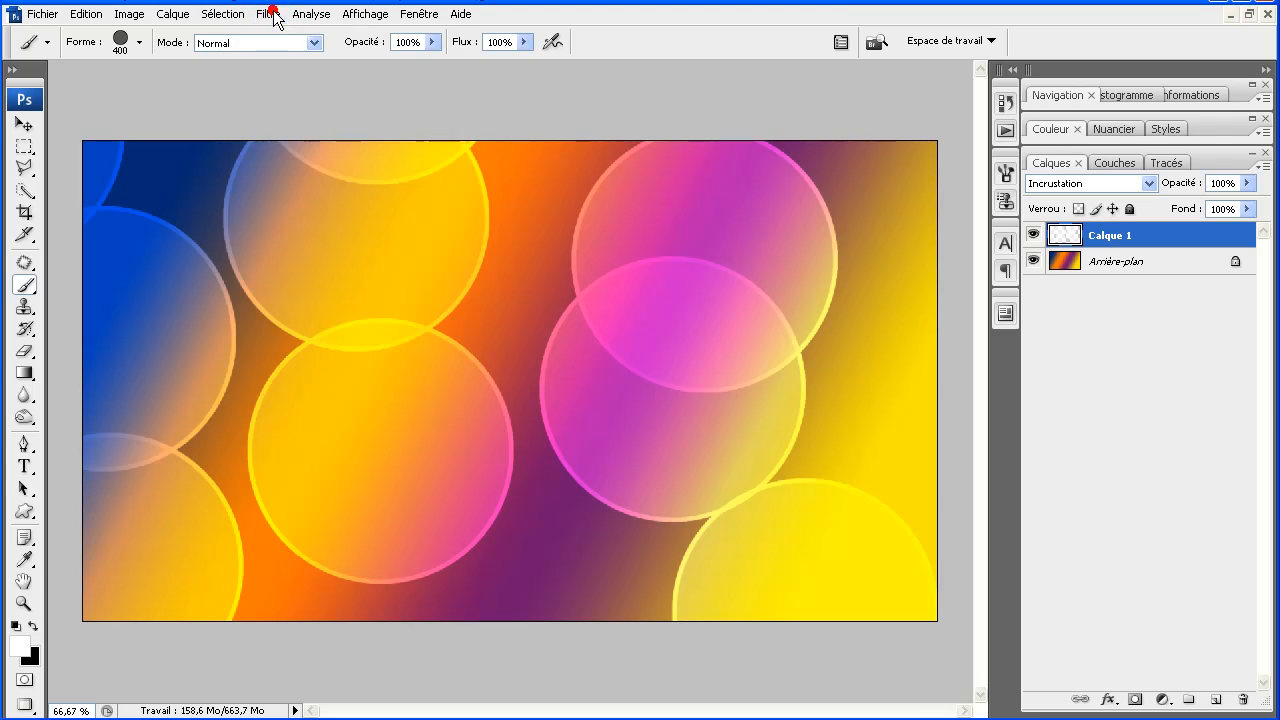
pyautogui.click(270, 14)
pyautogui.moveTo(343, 200)
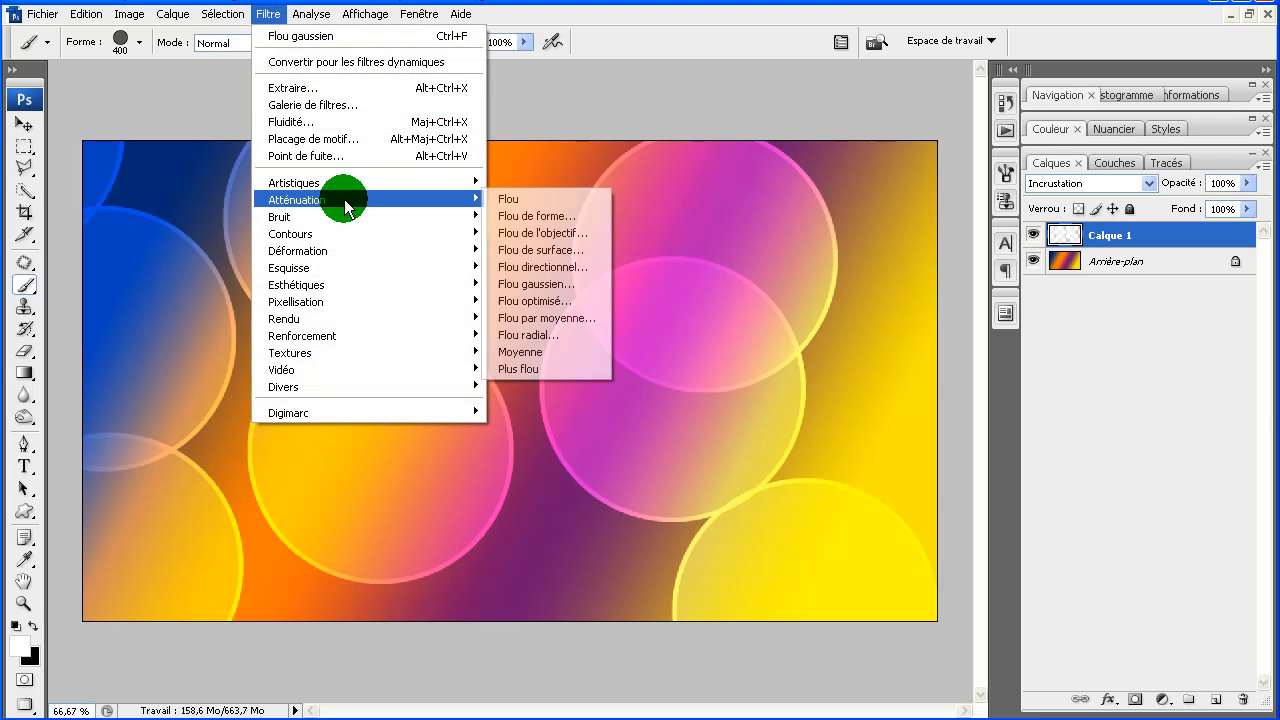
pyautogui.click(570, 286)
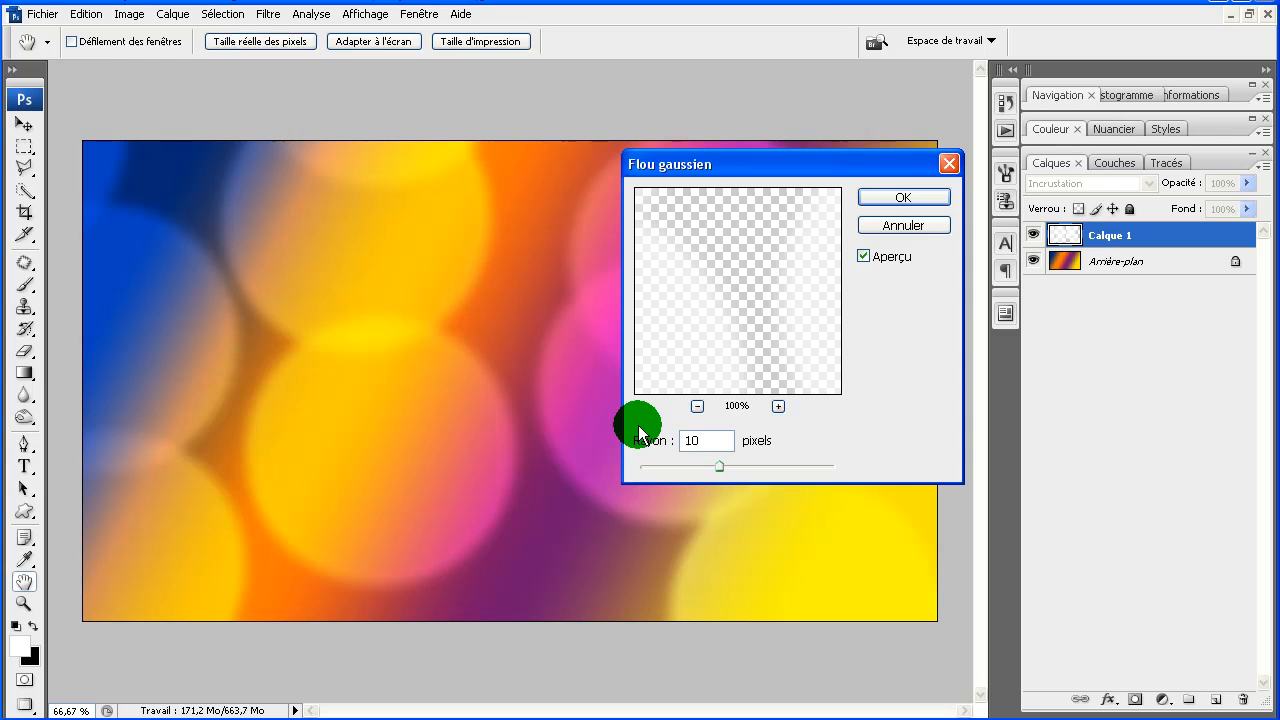
pyautogui.press('Return')
pyautogui.press('b')
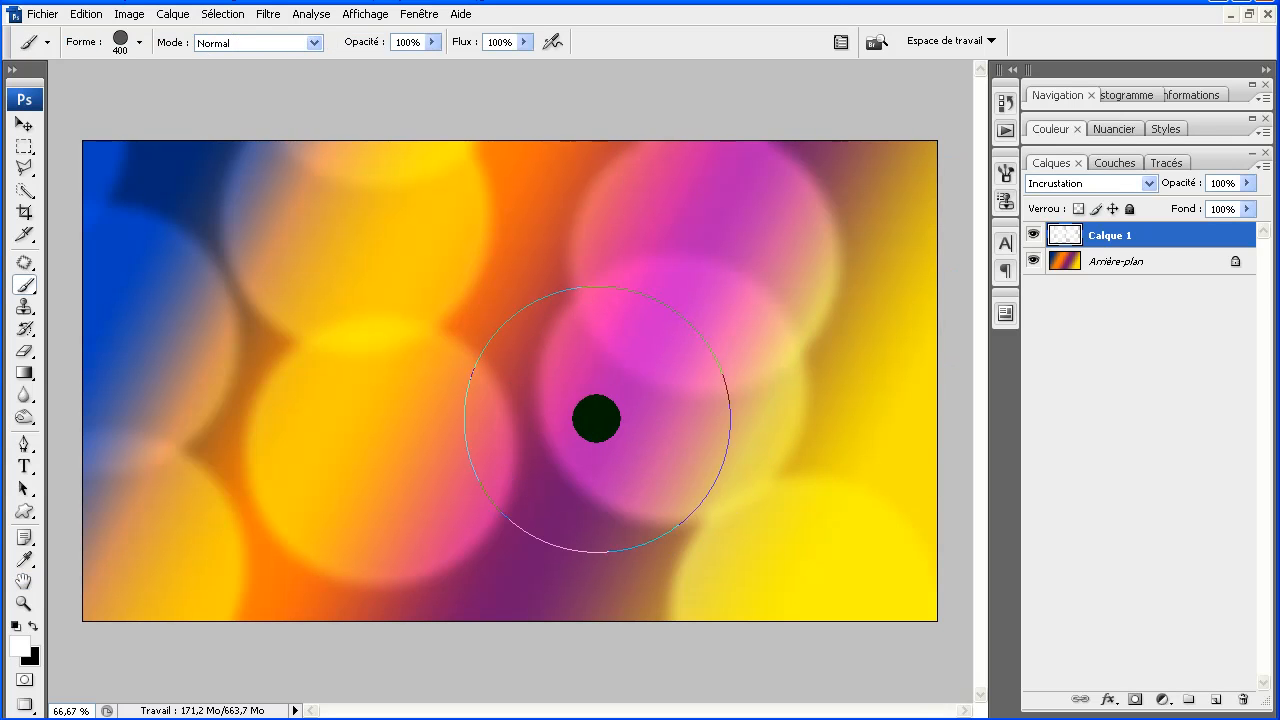
# - Add a new layer above Calque 1 and set the circle brush's main diameter to 300 px
pyautogui.click(1216, 703)
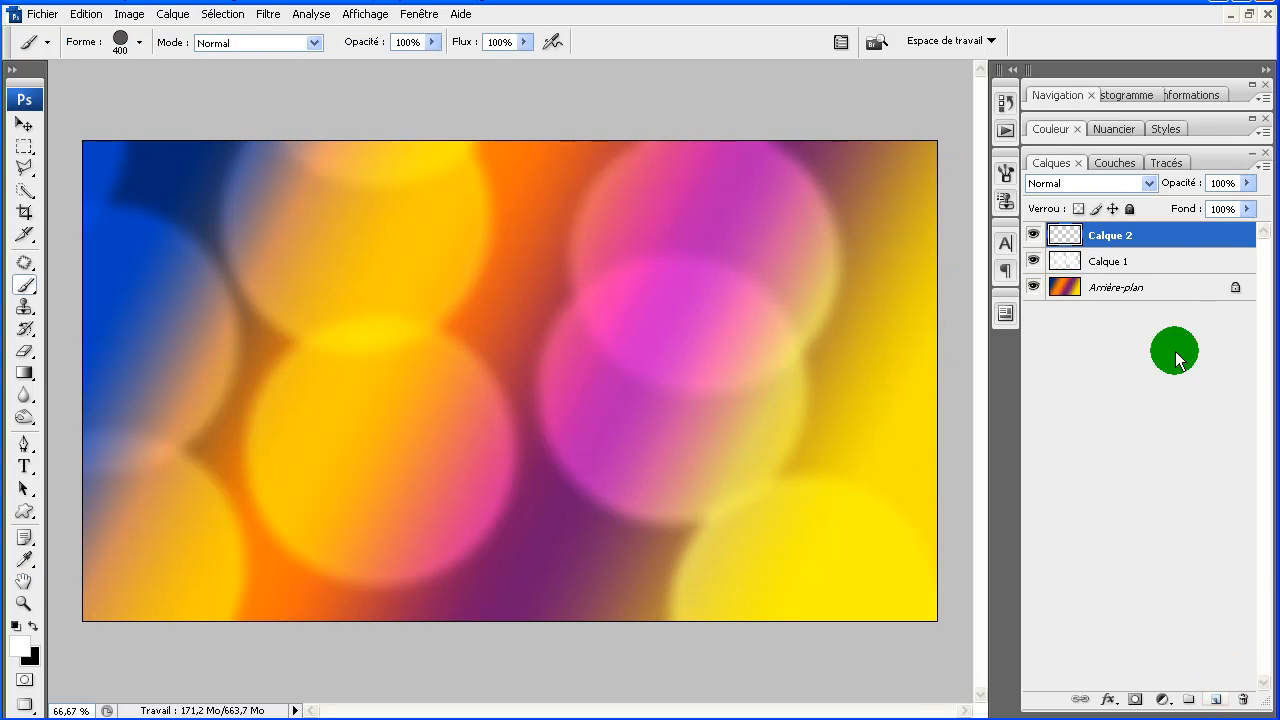
pyautogui.rightClick(505, 395)
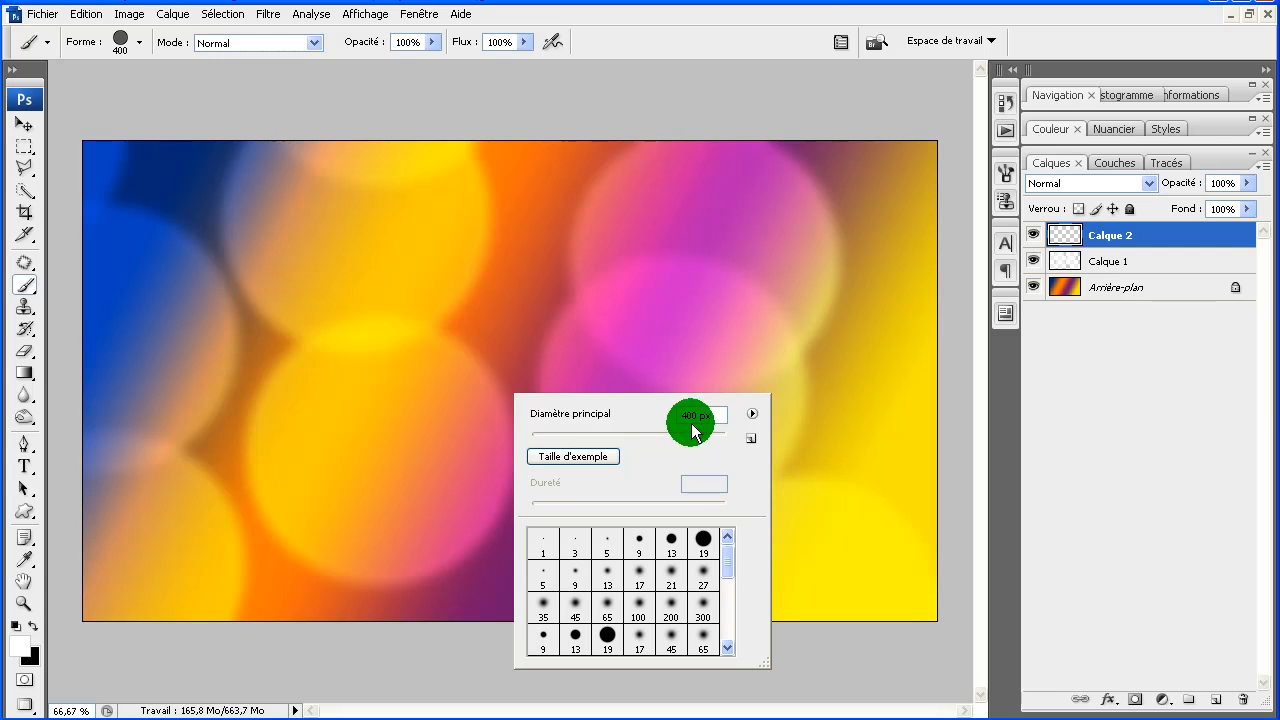
pyautogui.click(648, 413)
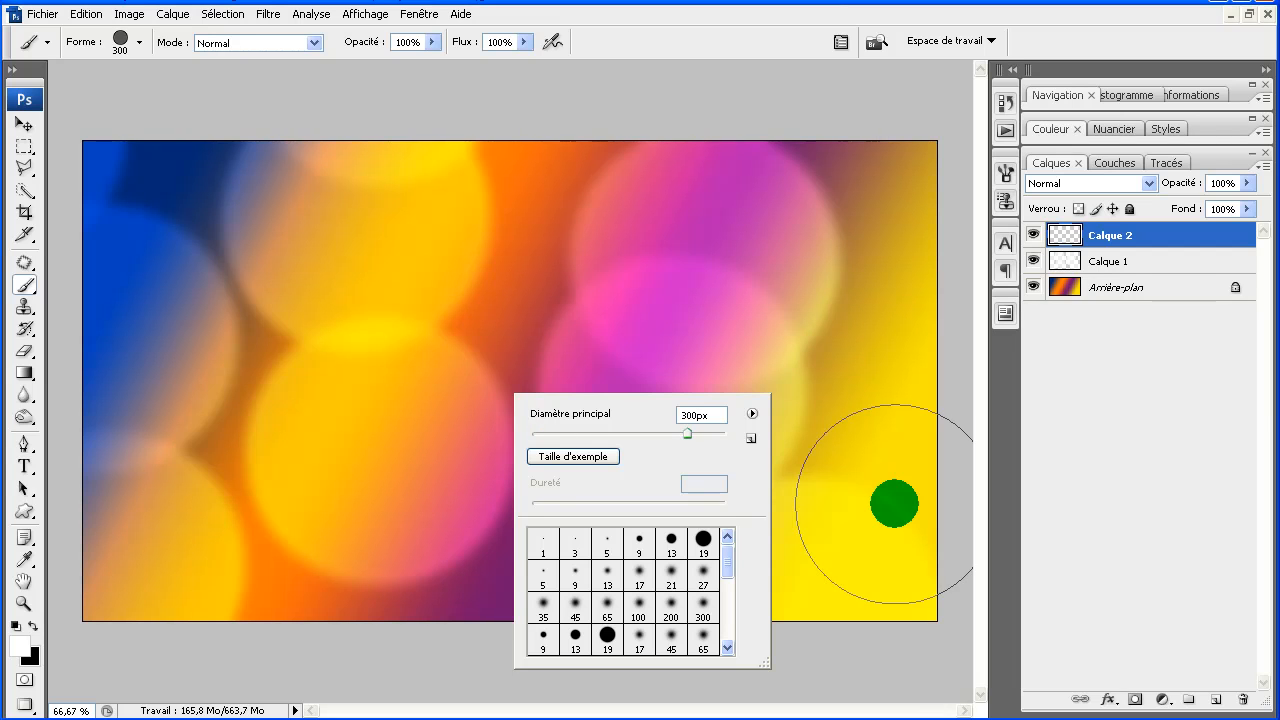
pyautogui.click(1170, 232)
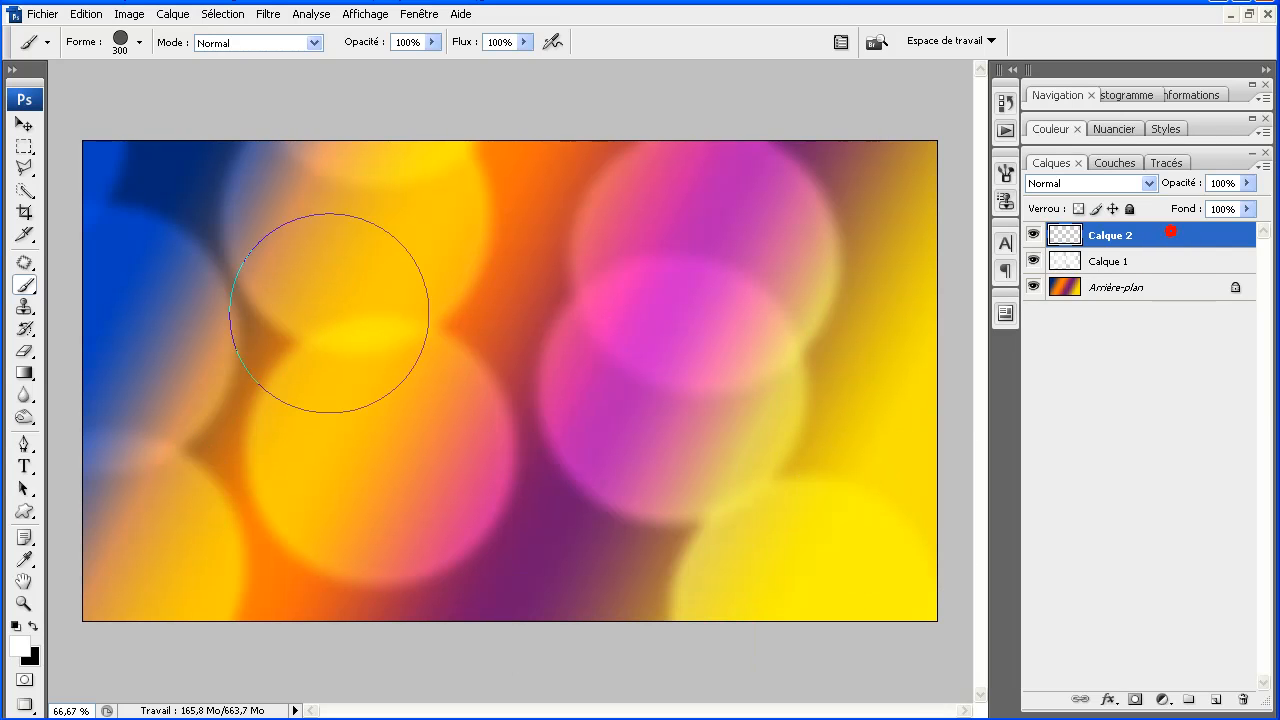
# - Stamp scattered white 300 px circles across the canvas on Calque 2
pyautogui.click(300, 440)
pyautogui.click(655, 339)
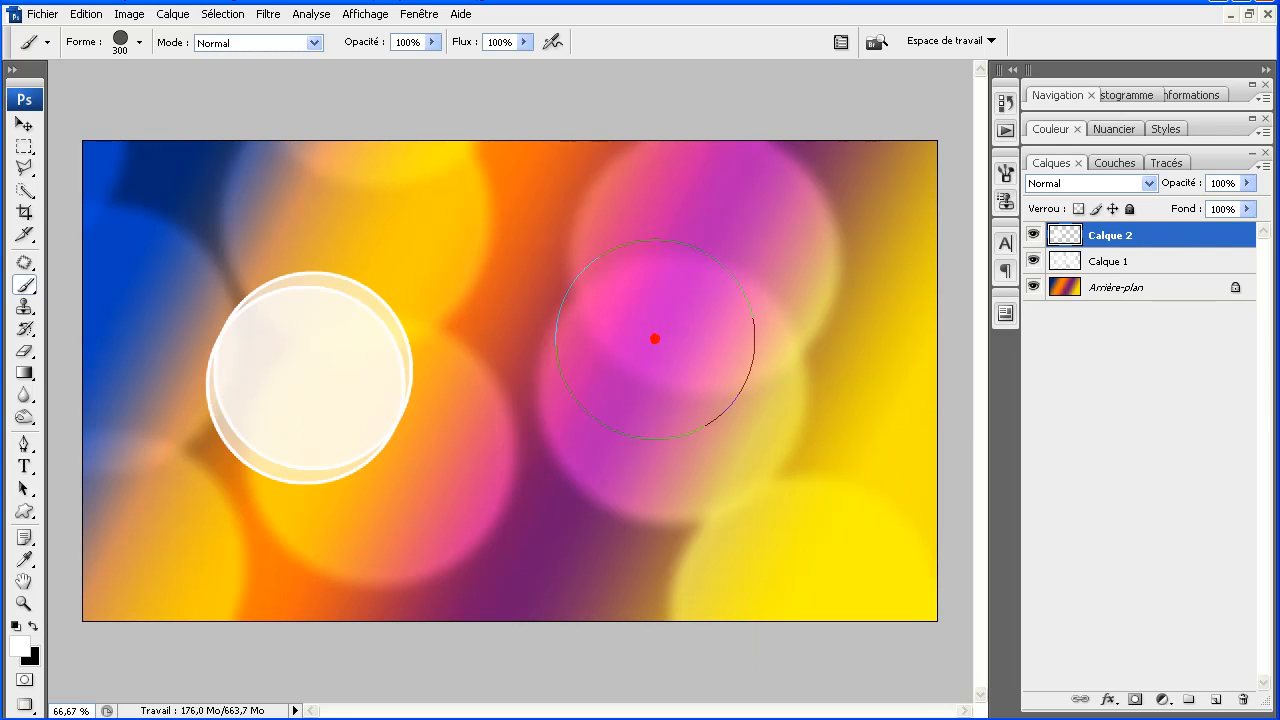
pyautogui.click(602, 482)
pyautogui.click(449, 551)
pyautogui.click(165, 520)
pyautogui.click(183, 279)
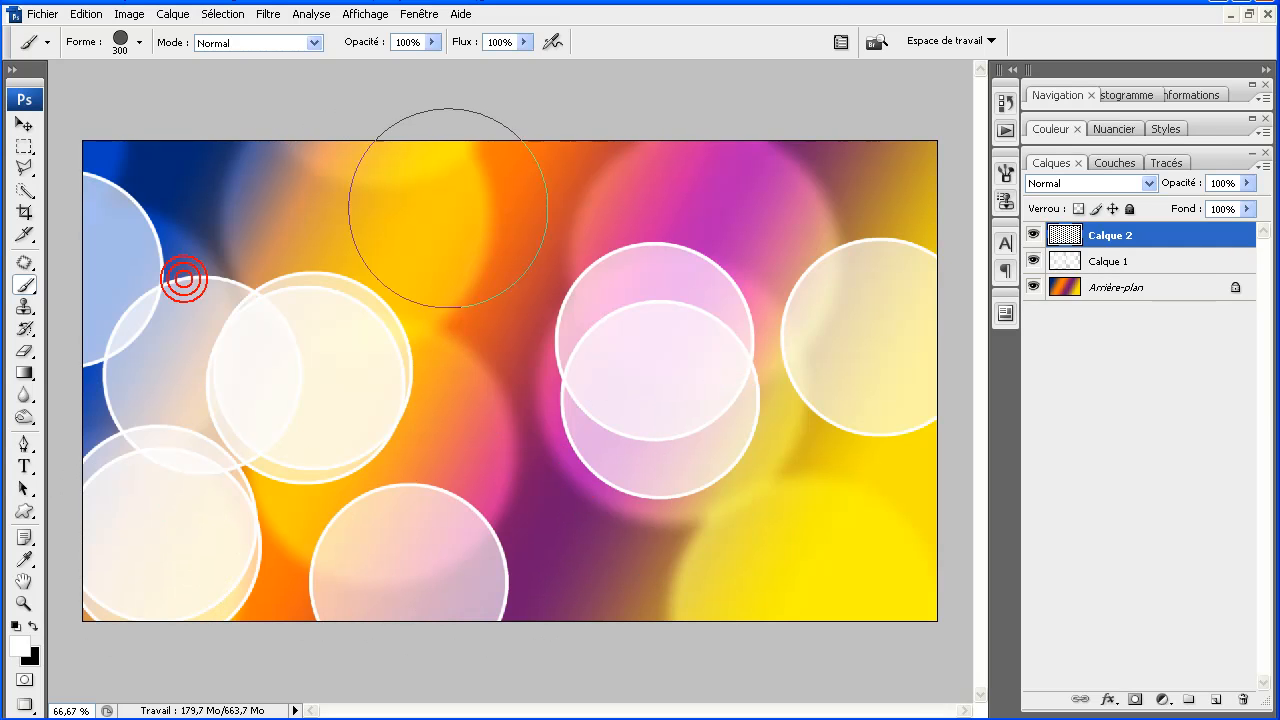
# - Add three more white 300 px circles on Calque 2, overlapping the existing ones on both sides and near the centre
pyautogui.click(469, 200)
pyautogui.click(852, 563)
pyautogui.click(831, 95)
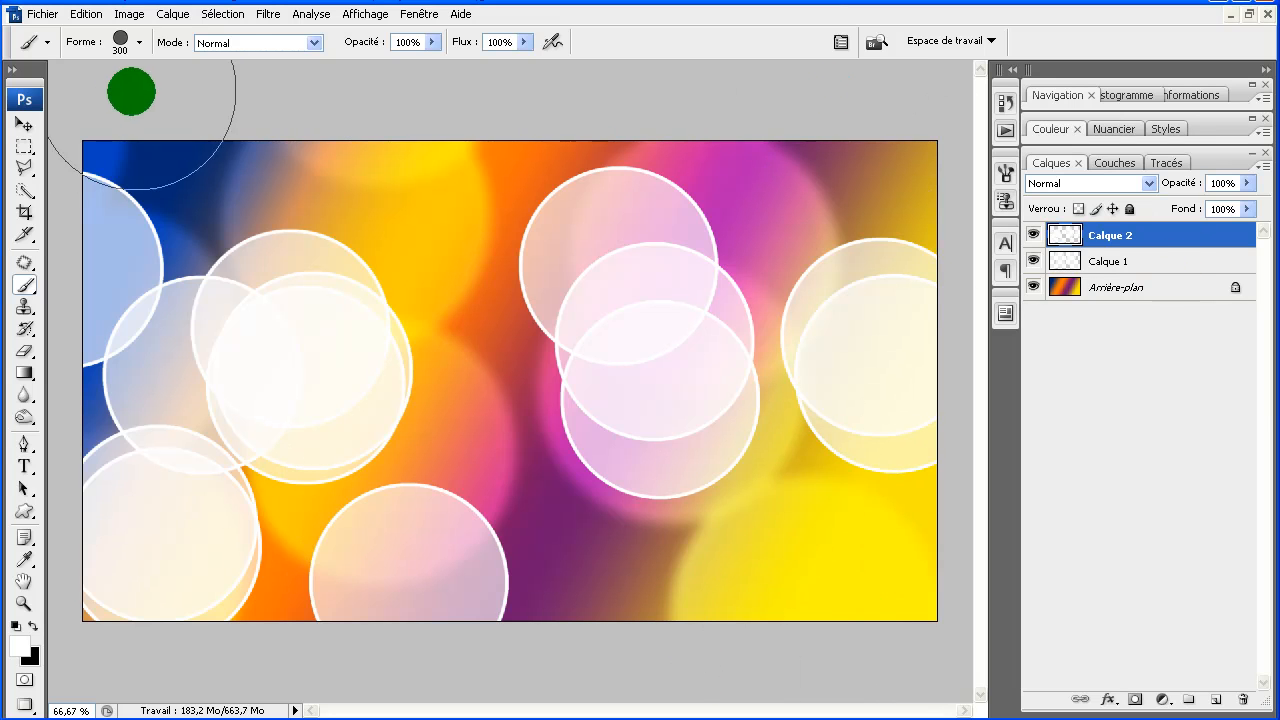
# - Soften Calque 2's circles with a Gaussian blur below 10 pixels, return to the Brush tool, and set the layer's blending mode to Incrustation
pyautogui.click(267, 14)
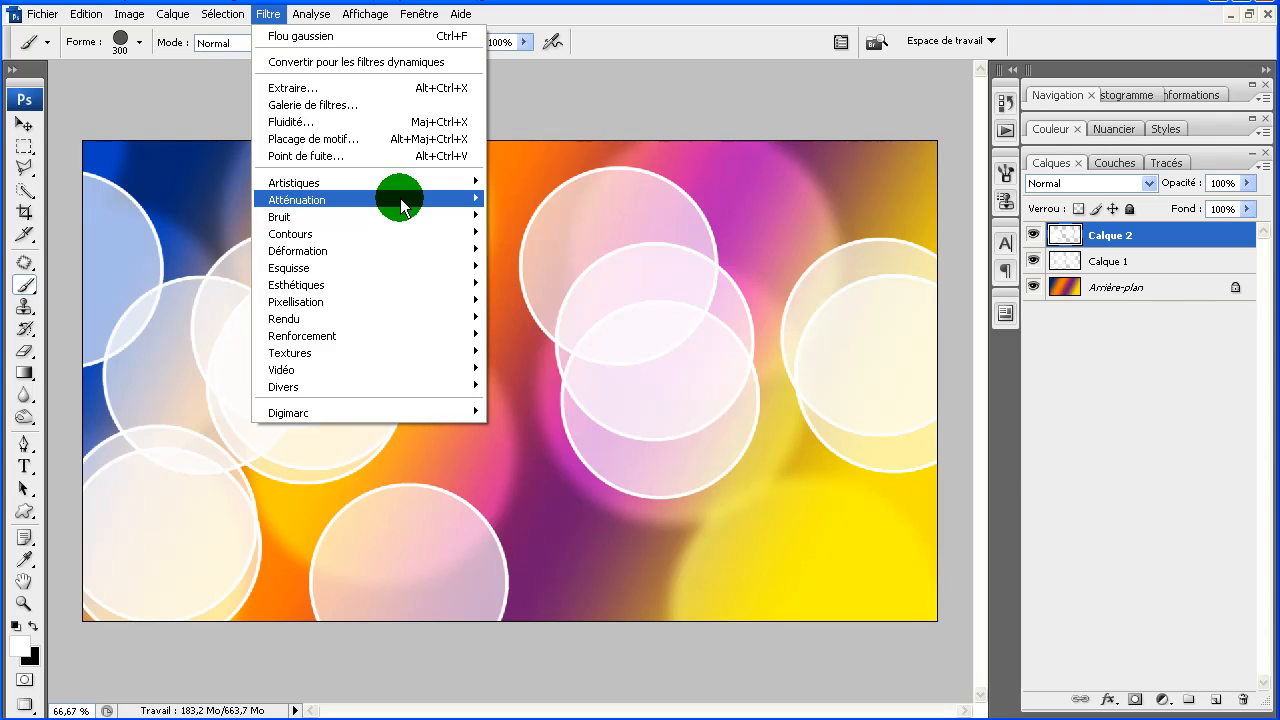
pyautogui.moveTo(400, 205)
pyautogui.click(585, 280)
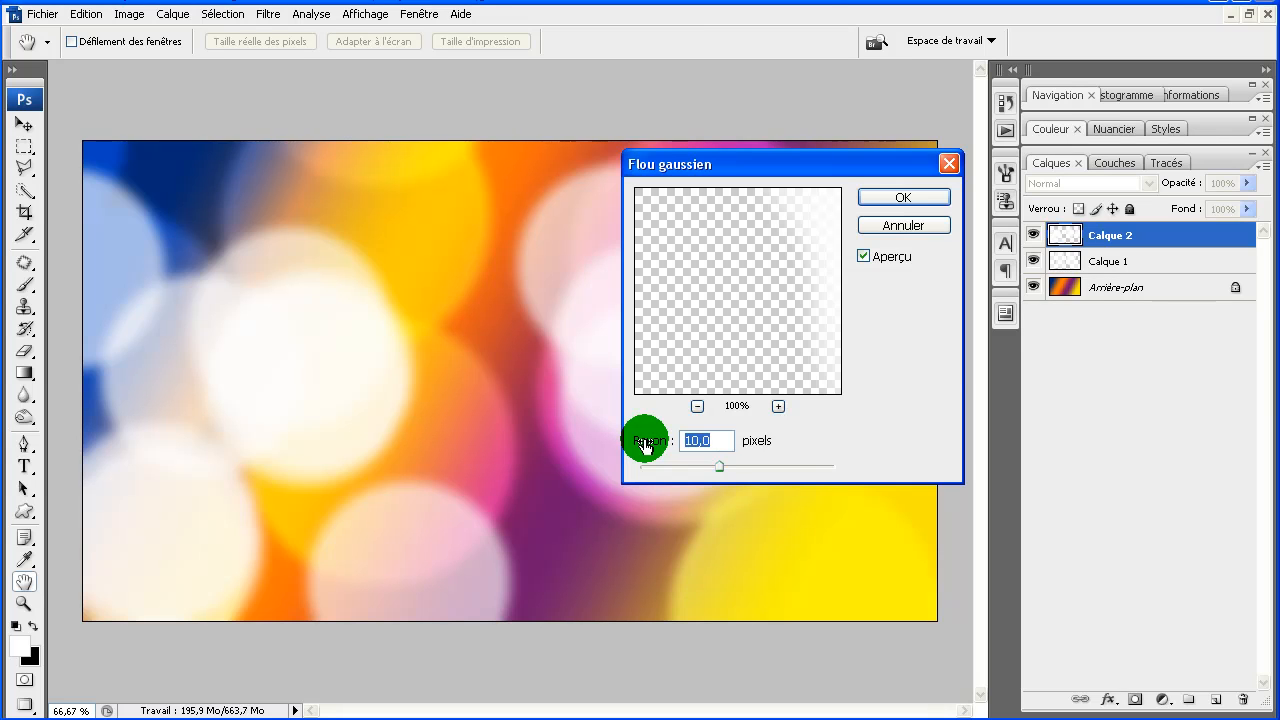
pyautogui.click(912, 198)
pyautogui.press('b')
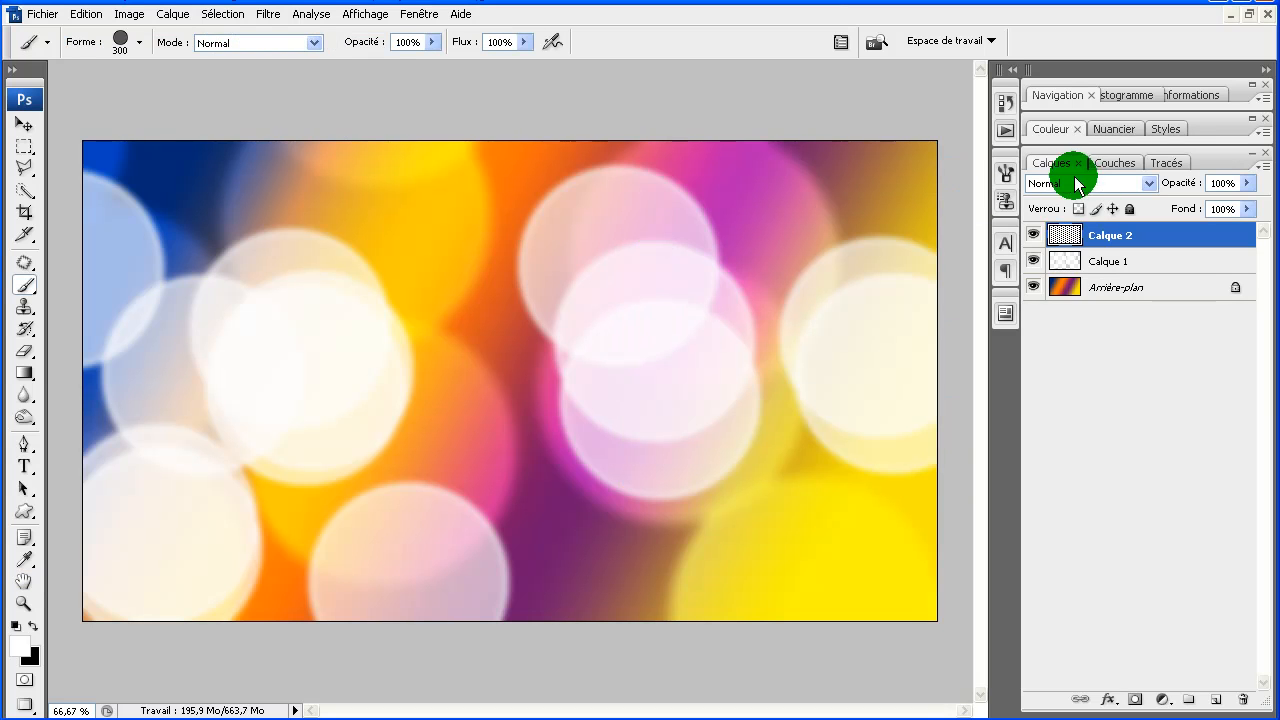
pyautogui.click(1077, 190)
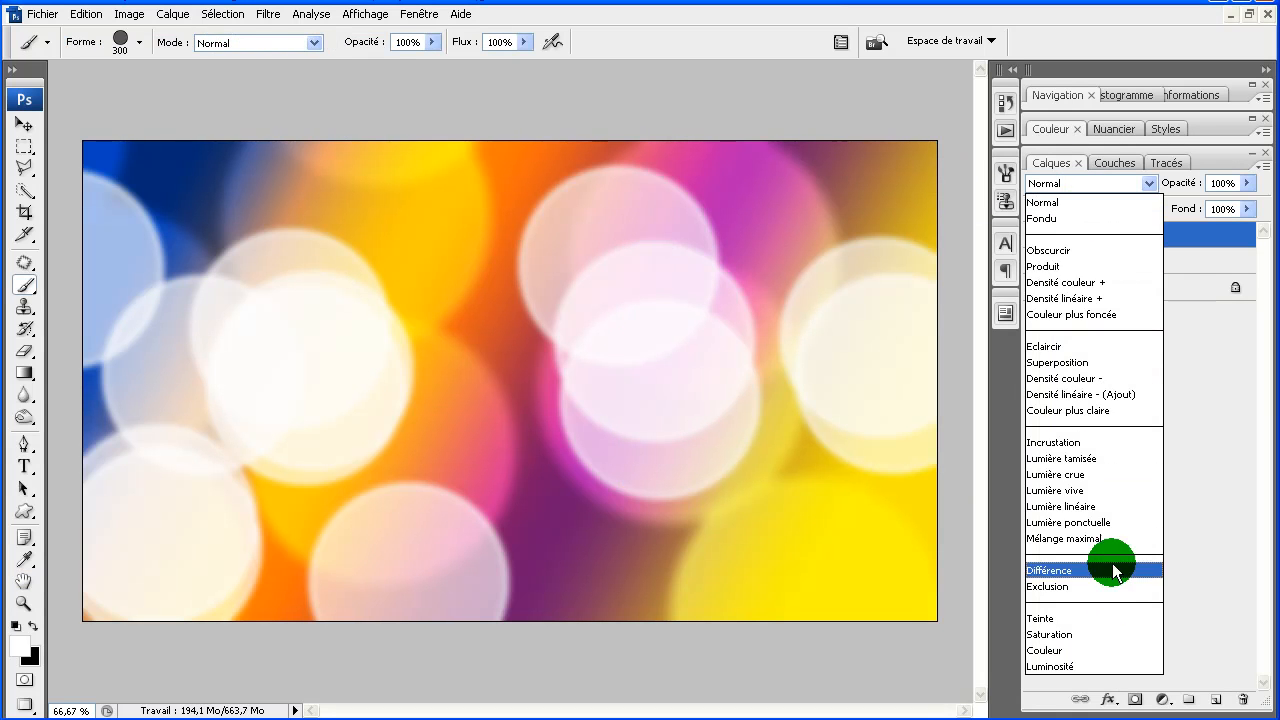
pyautogui.click(1090, 444)
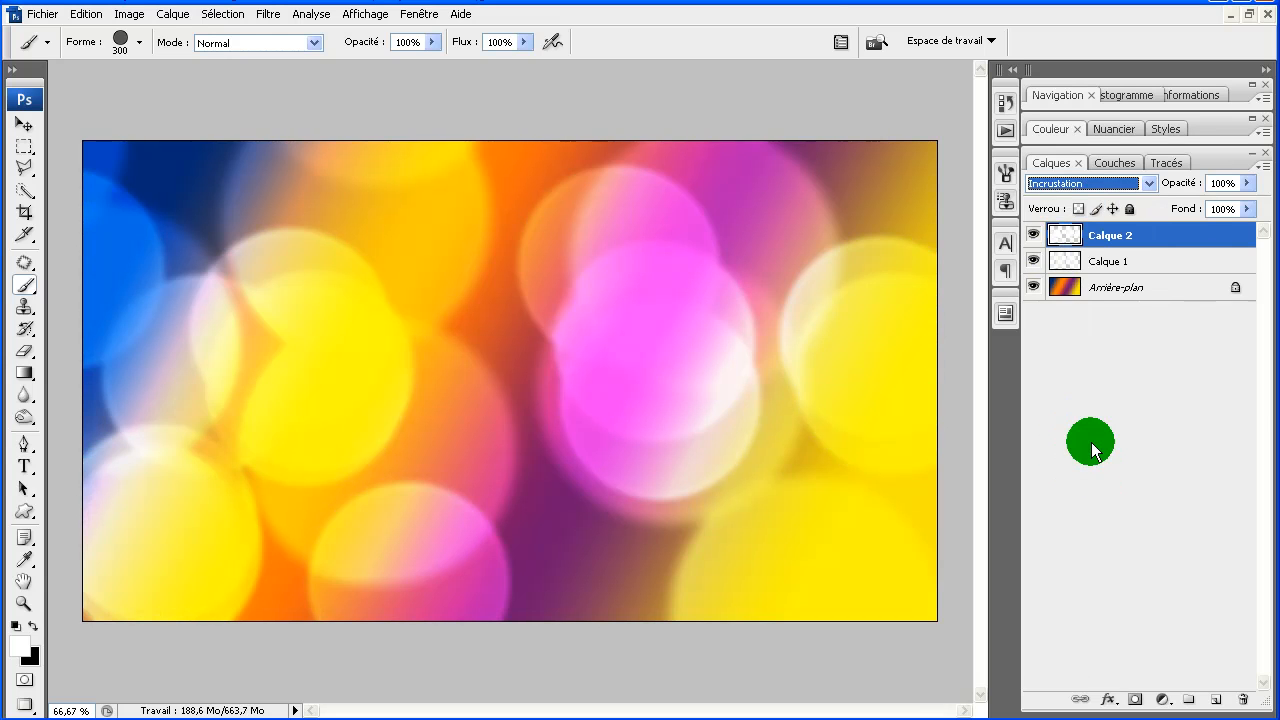
# - Add a new layer above Calque 2 and set the circle brush's main diameter to 200 px
pyautogui.click(1214, 699)
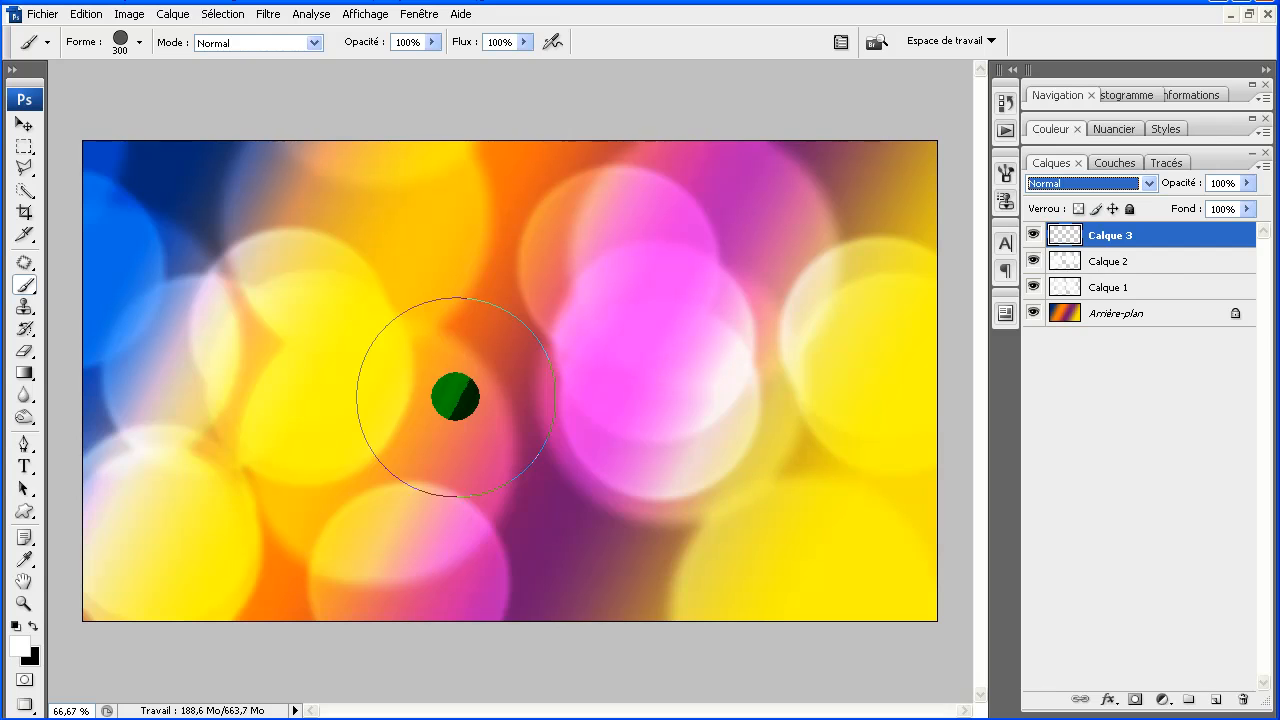
pyautogui.rightClick(455, 397)
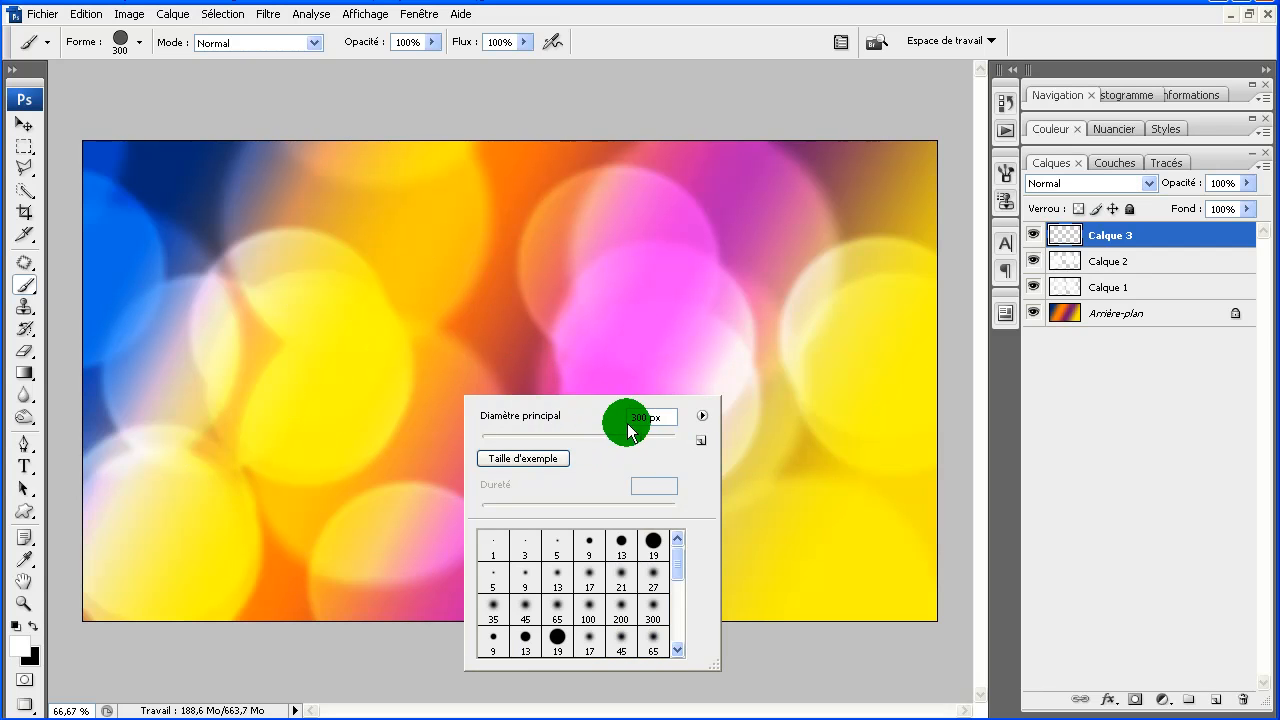
pyautogui.moveTo(649, 418); pyautogui.dragTo(610, 418)
pyautogui.write('2')
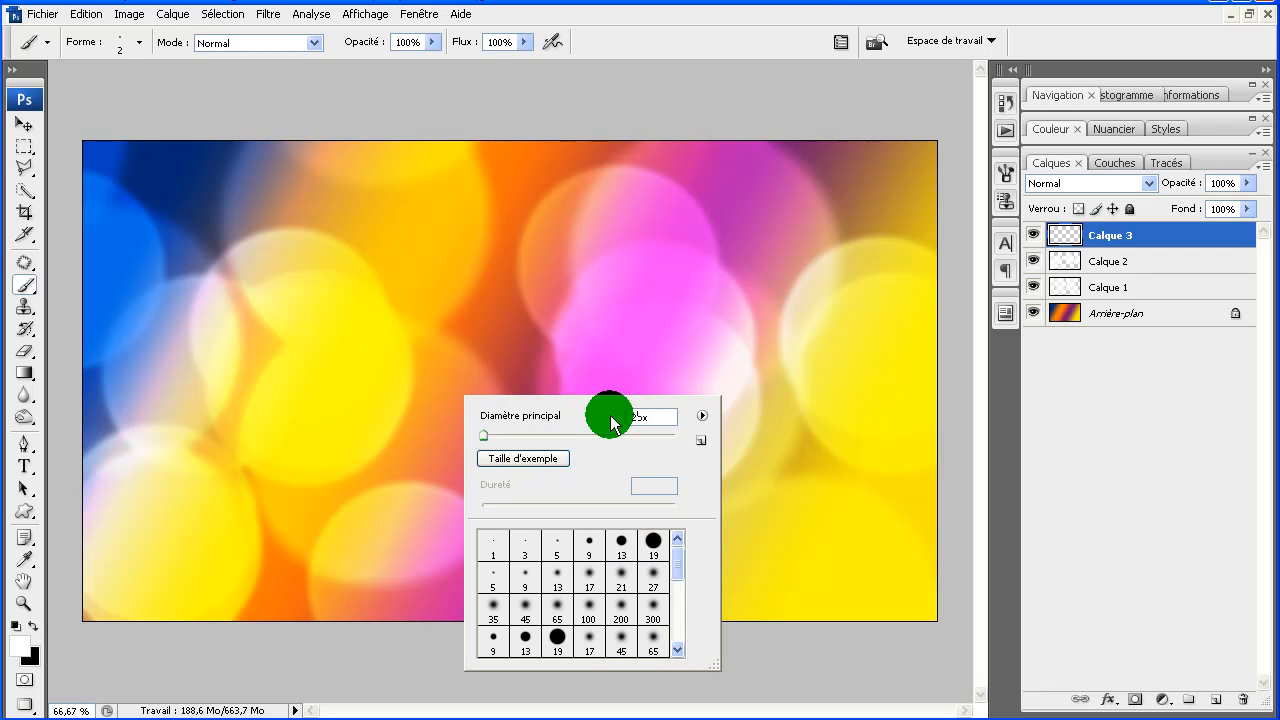
pyautogui.write('00')
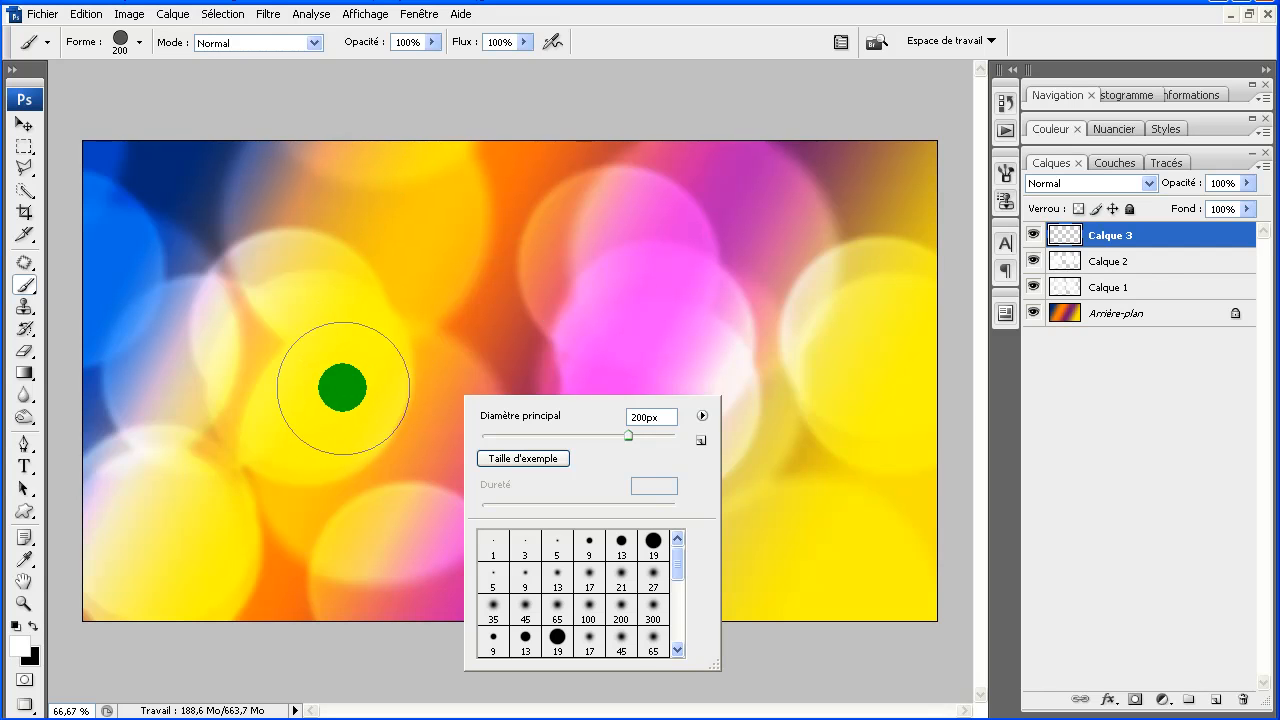
pyautogui.click(1173, 407)
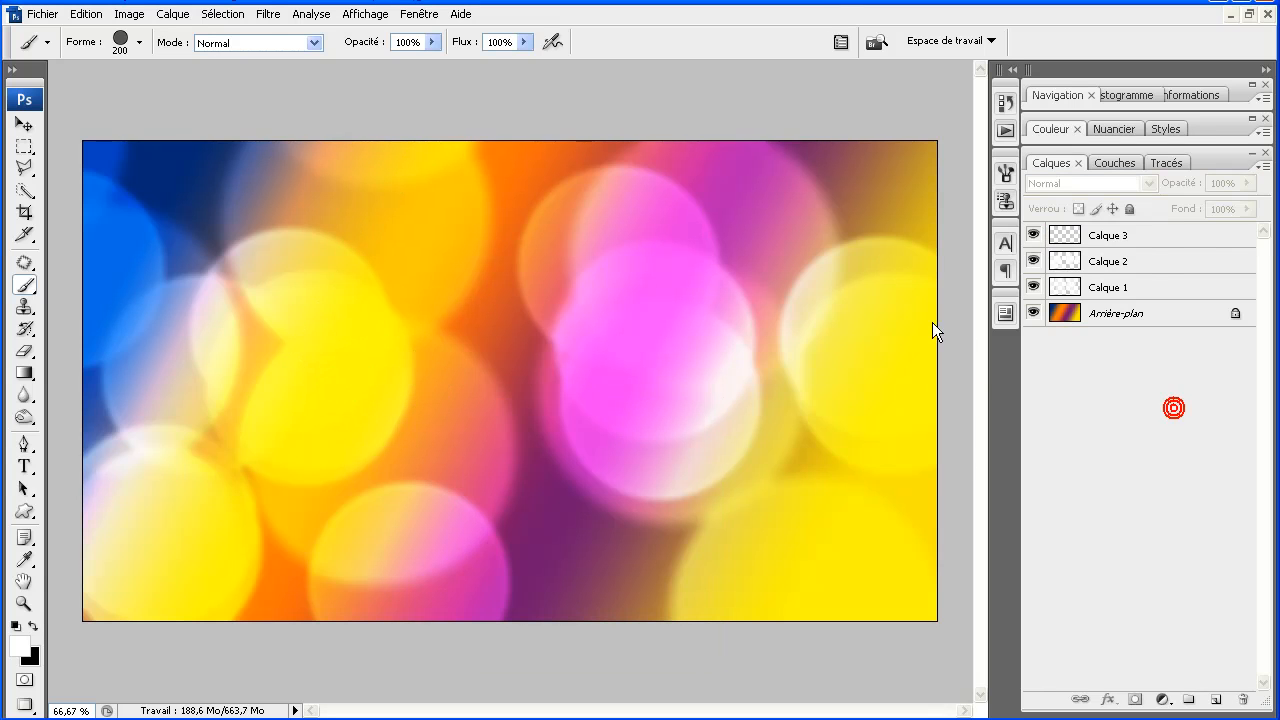
# - Select Calque 3 and set its blending mode to Incrustation
pyautogui.click(1157, 240)
pyautogui.click(1068, 184)
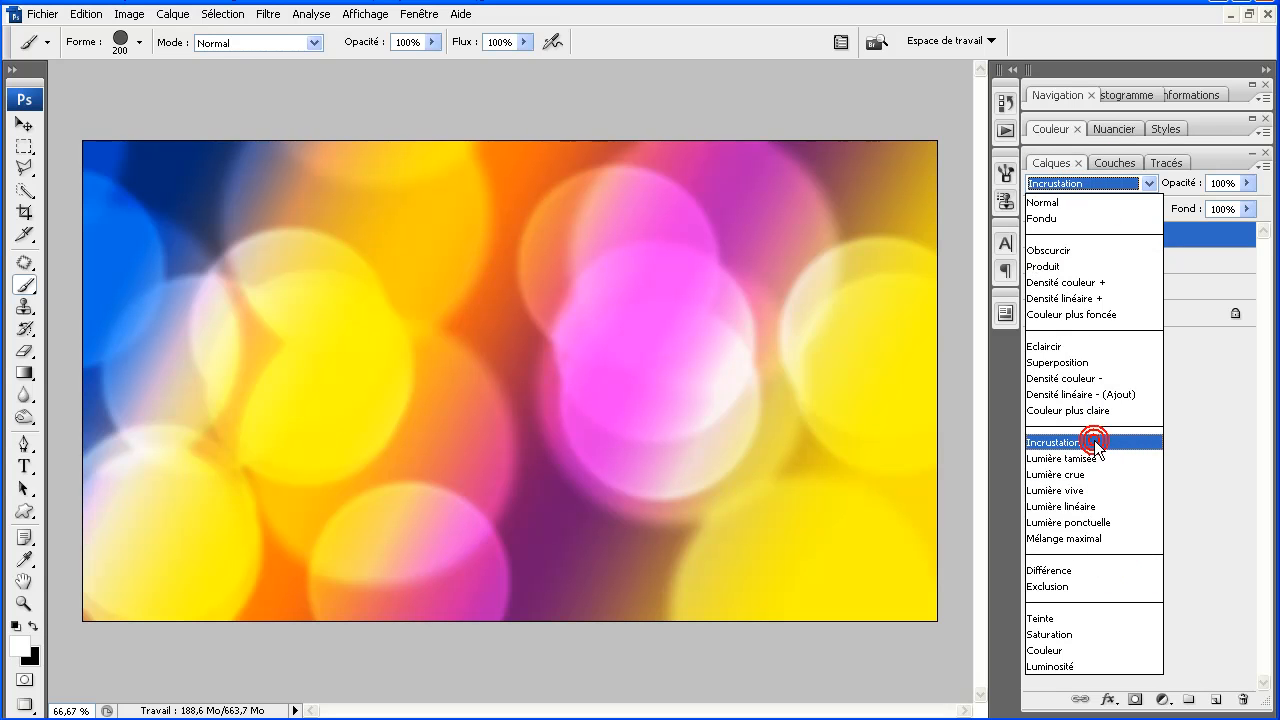
pyautogui.click(1093, 441)
# - Stamp scattered white 200 px circles across the canvas on Calque 3, letting some overlap or run off the edges
pyautogui.click(329, 480)
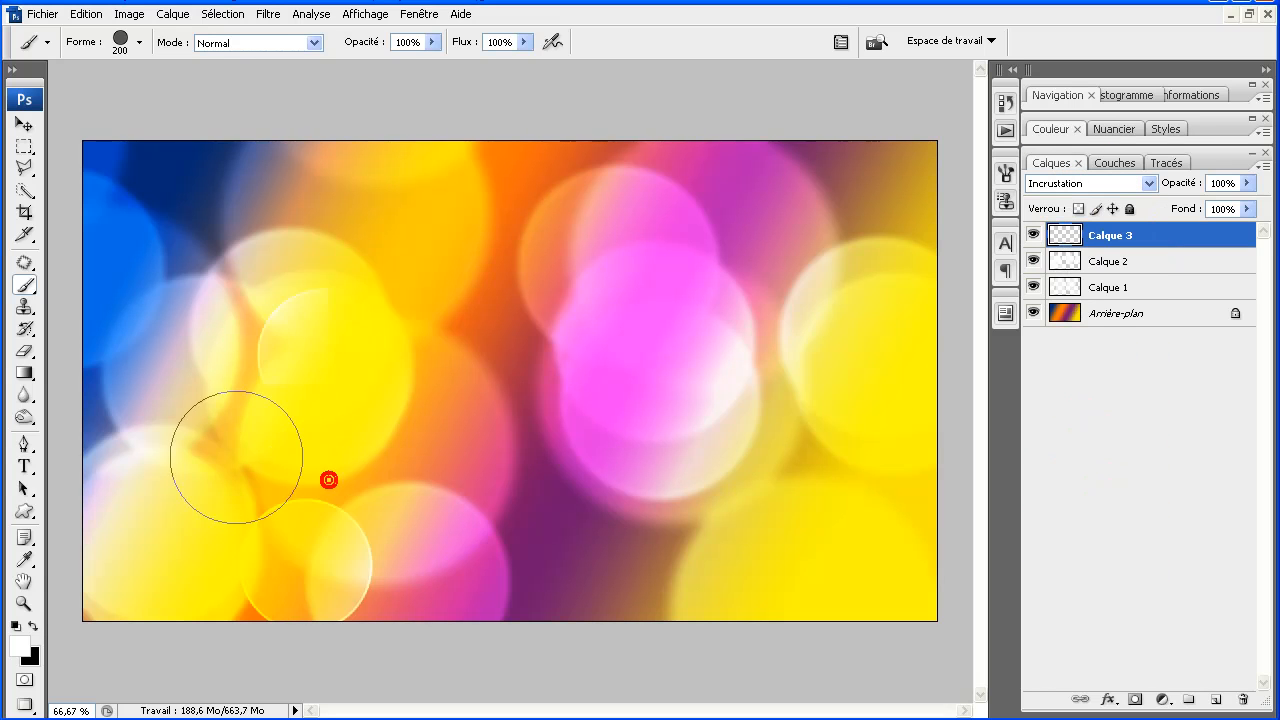
pyautogui.click(667, 313)
pyautogui.click(722, 328)
pyautogui.click(797, 384)
pyautogui.click(693, 506)
pyautogui.click(559, 624)
pyautogui.click(554, 336)
pyautogui.click(531, 596)
pyautogui.click(166, 94)
pyautogui.click(553, 134)
pyautogui.click(377, 127)
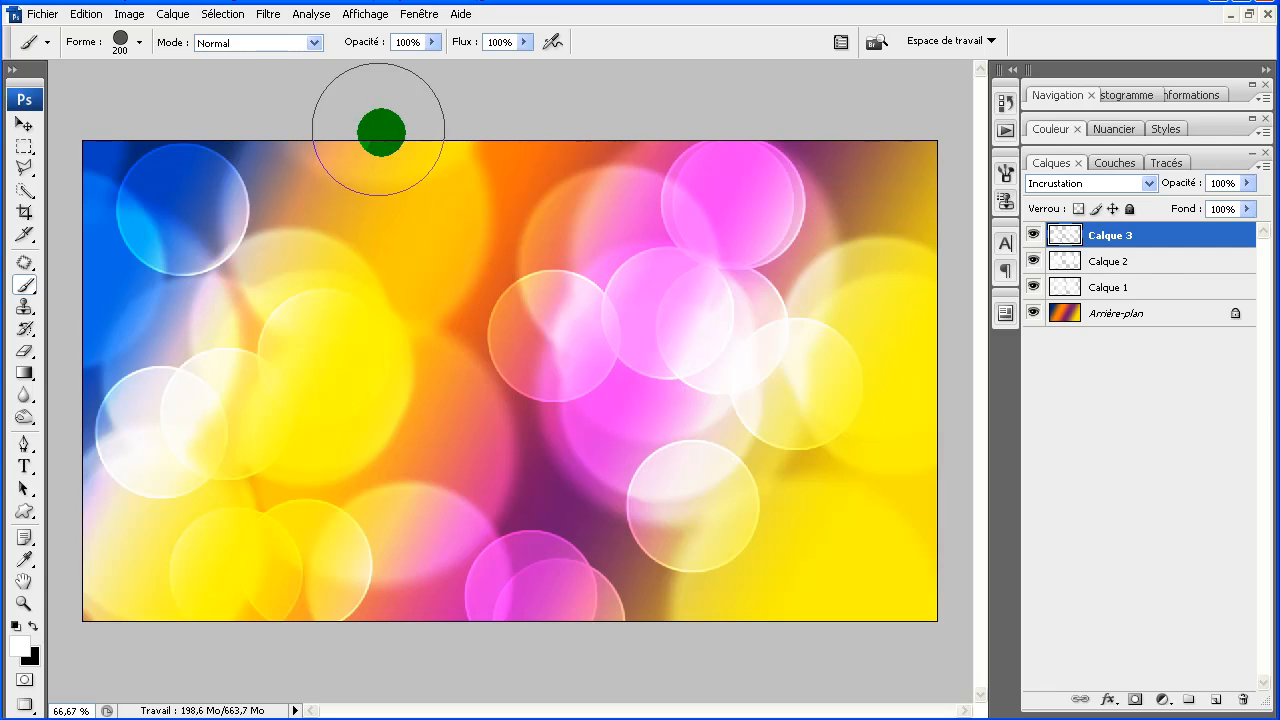
pyautogui.click(362, 273)
pyautogui.click(405, 441)
pyautogui.click(847, 588)
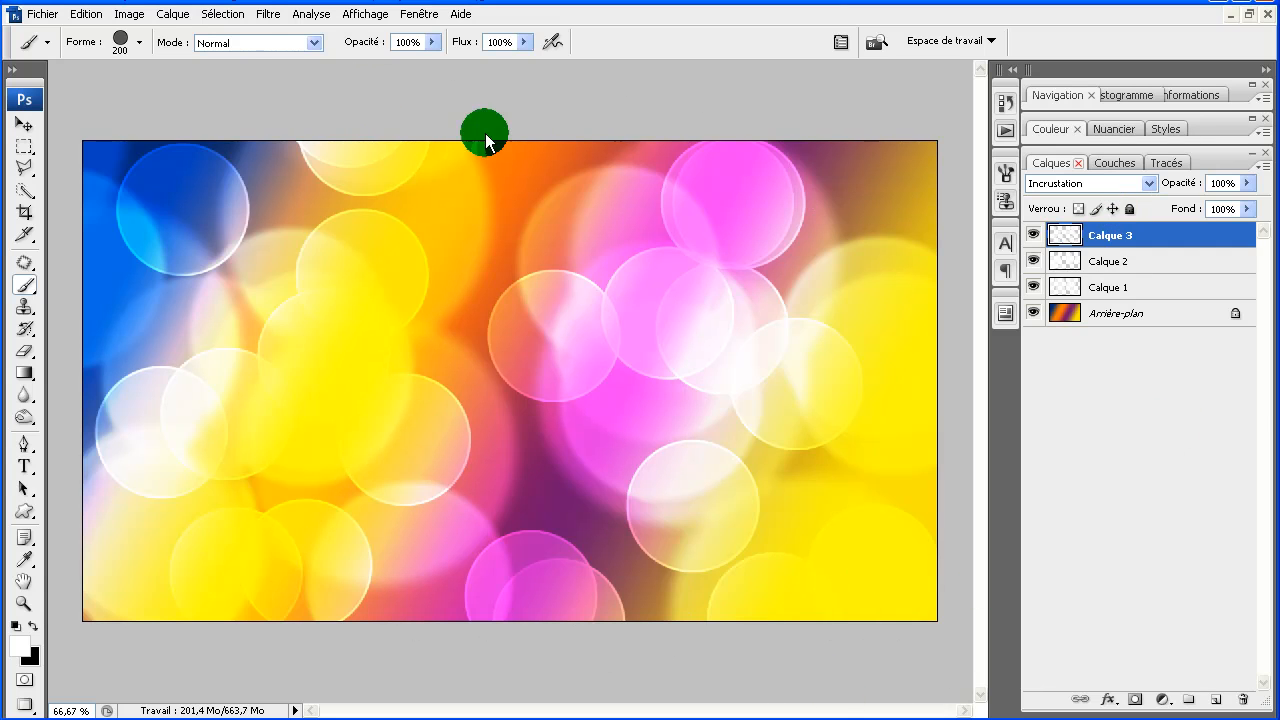
# - Blur Calque 3's circles with a 3-pixel Gaussian blur and return to the Brush tool
pyautogui.click(268, 14)
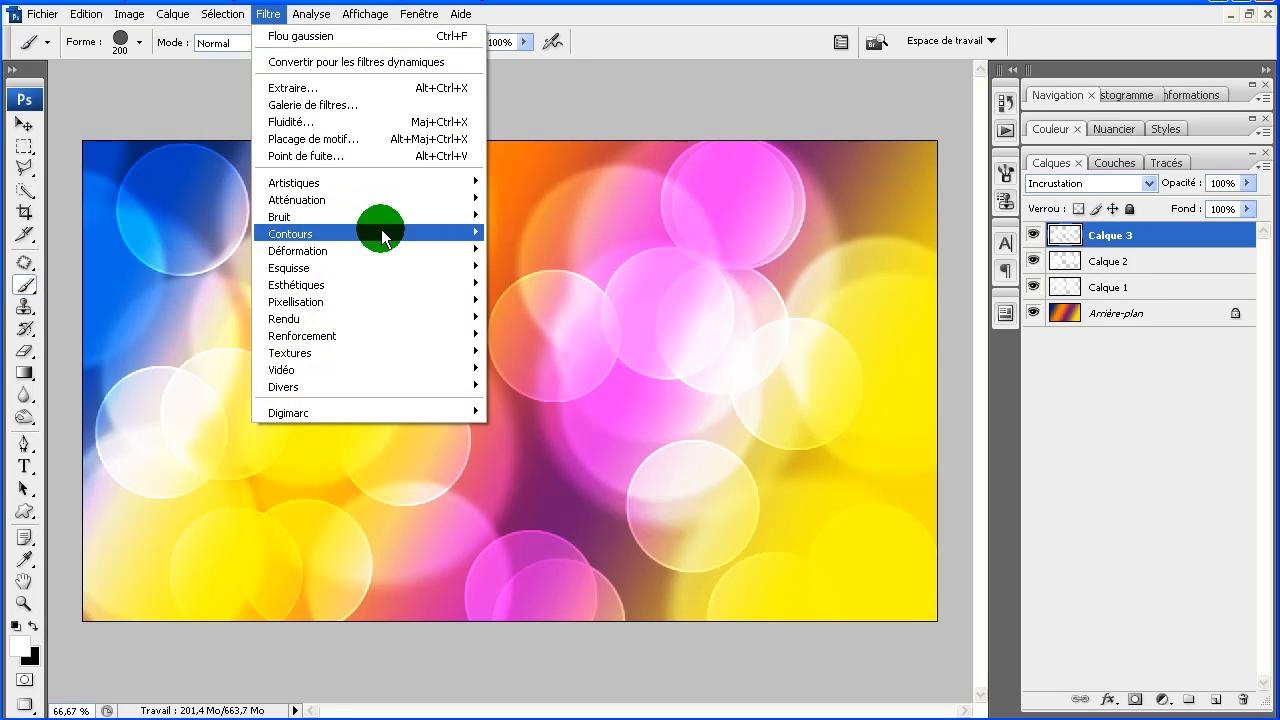
pyautogui.moveTo(383, 198)
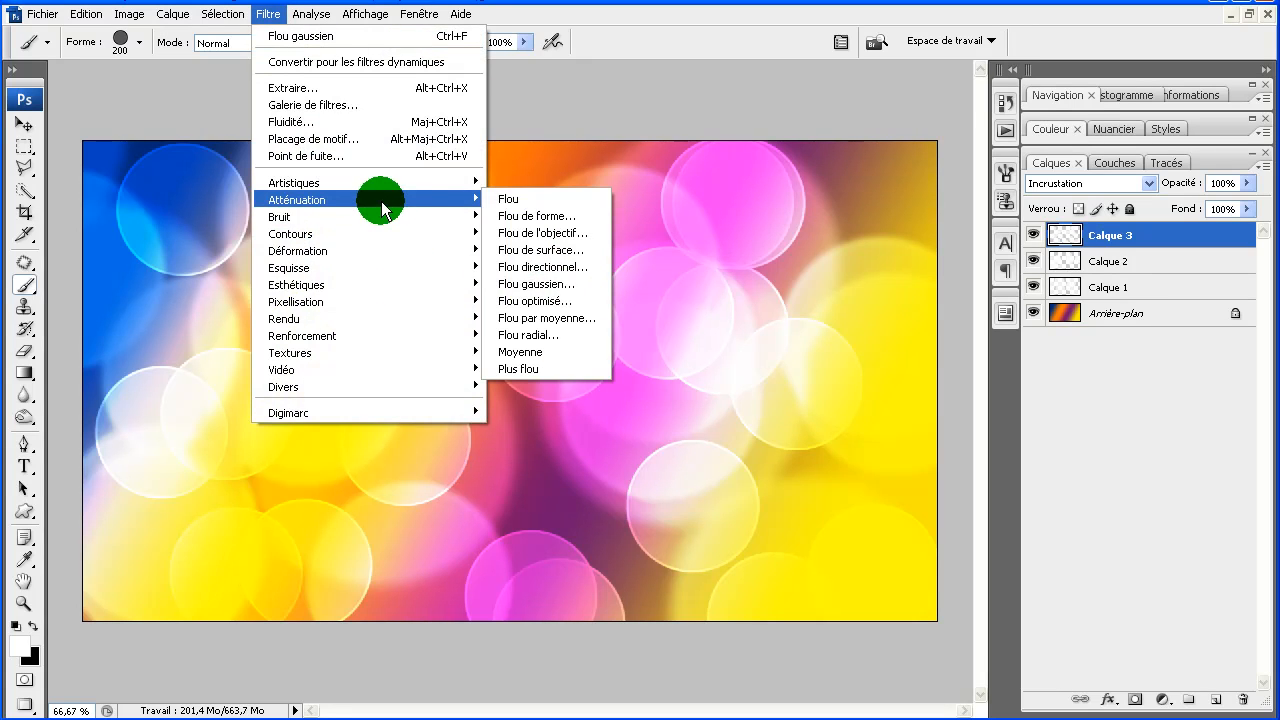
pyautogui.click(562, 289)
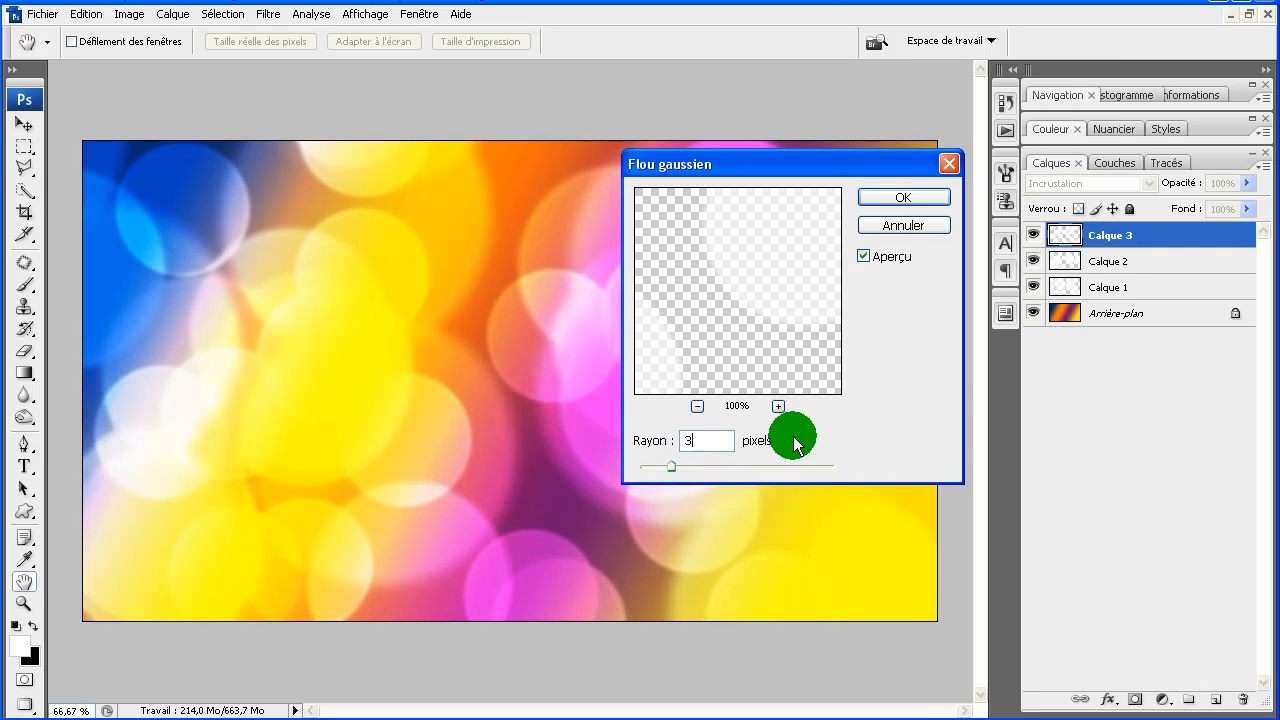
pyautogui.click(931, 197)
pyautogui.press('b')
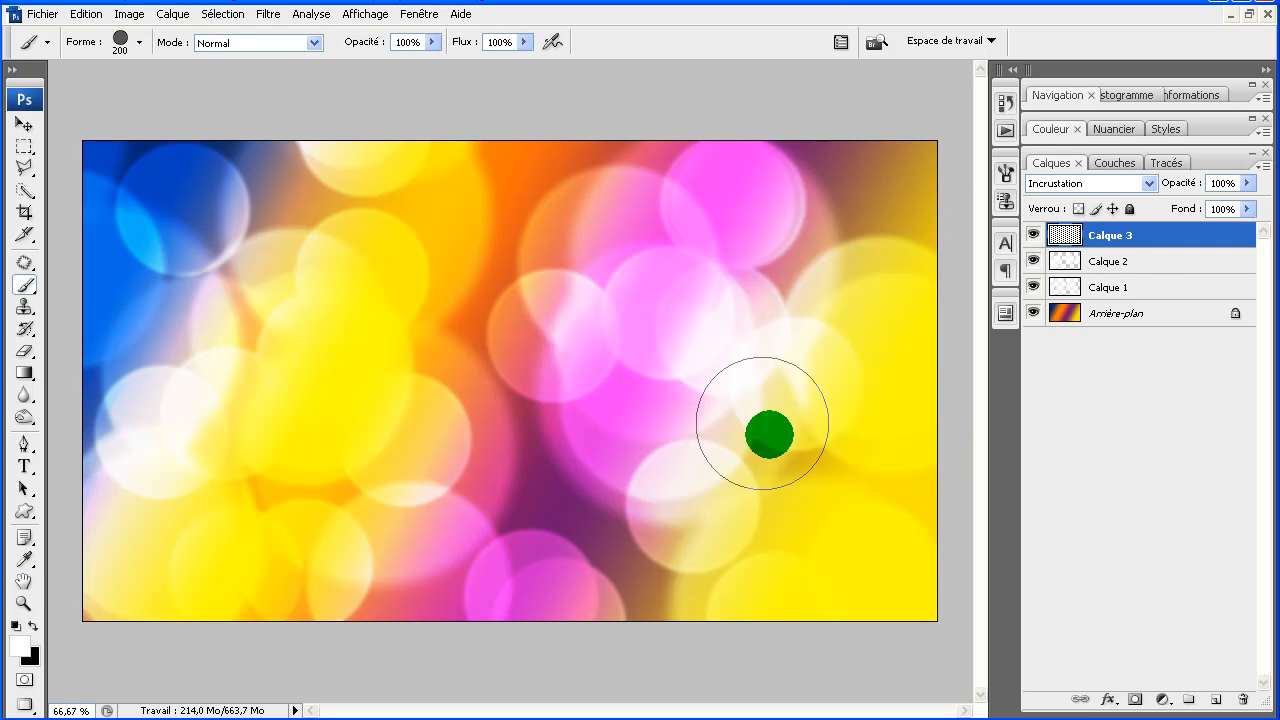
# - Add a new layer above Calque 3 and set the circle brush's main diameter to 100 px
pyautogui.click(1222, 697)
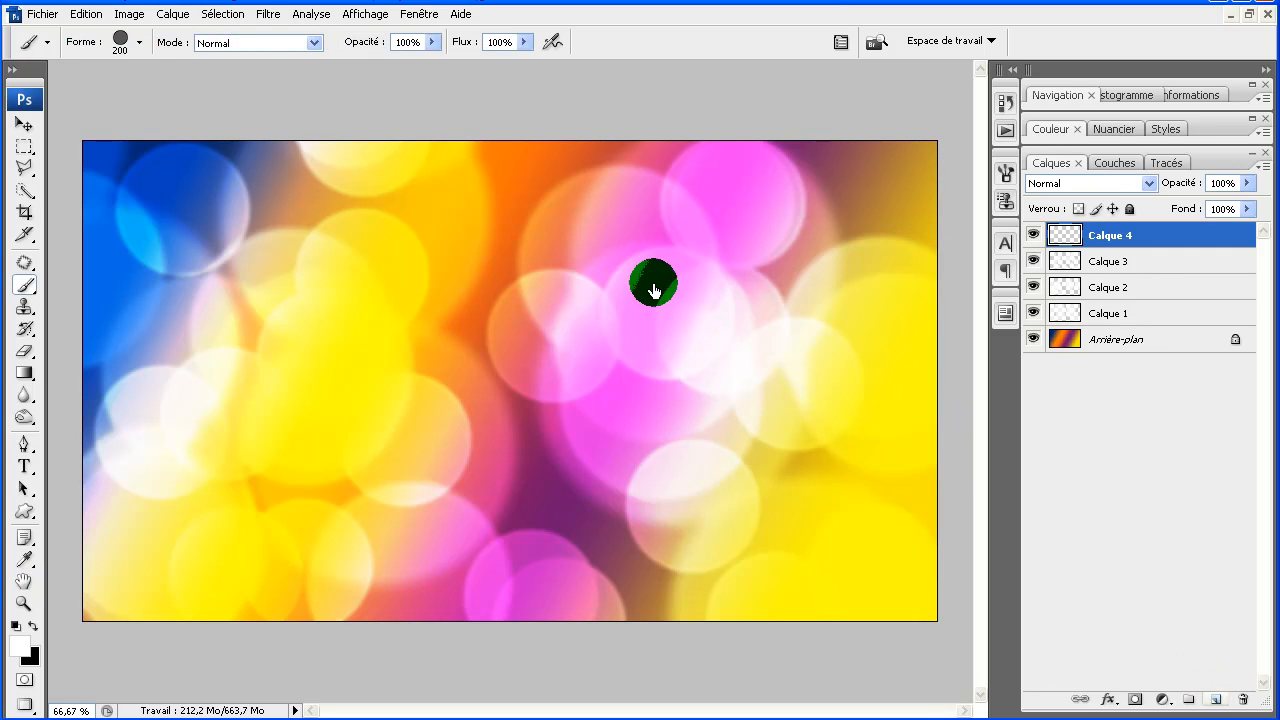
pyautogui.rightClick(404, 360)
pyautogui.click(562, 416)
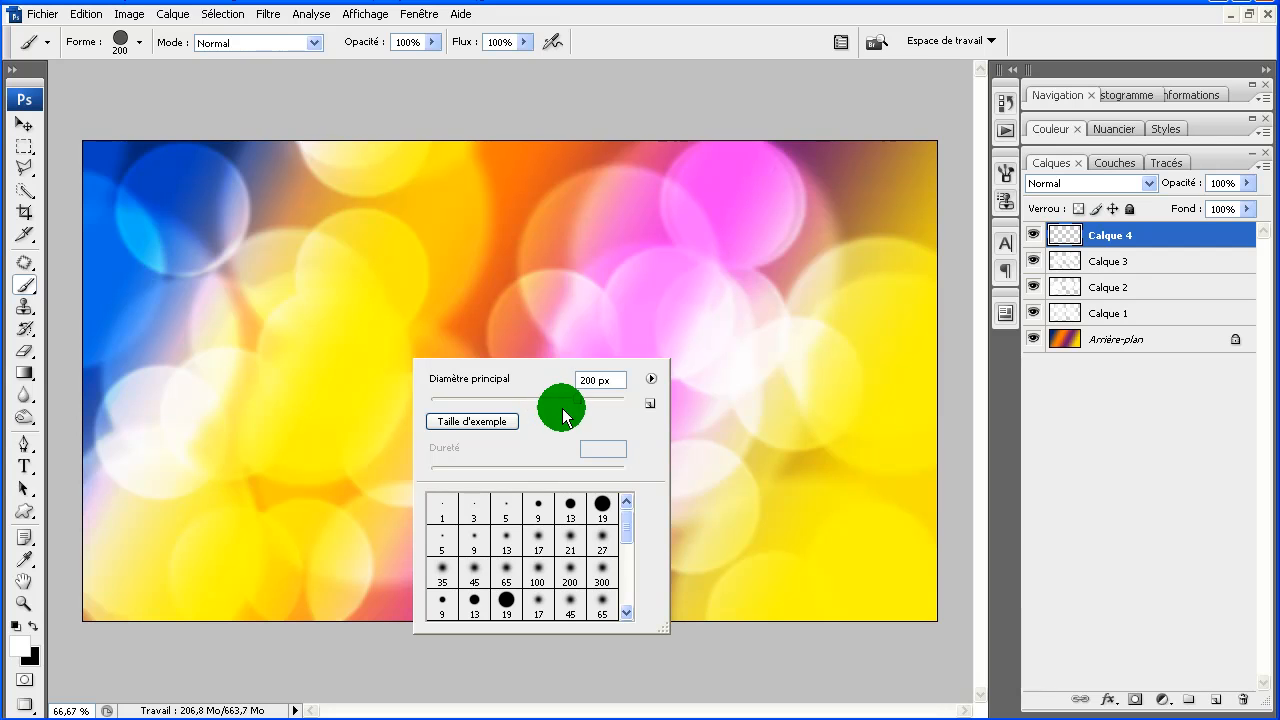
pyautogui.click(594, 380)
pyautogui.write('100')
pyautogui.click(544, 381)
pyautogui.click(671, 40)
pyautogui.click(211, 420)
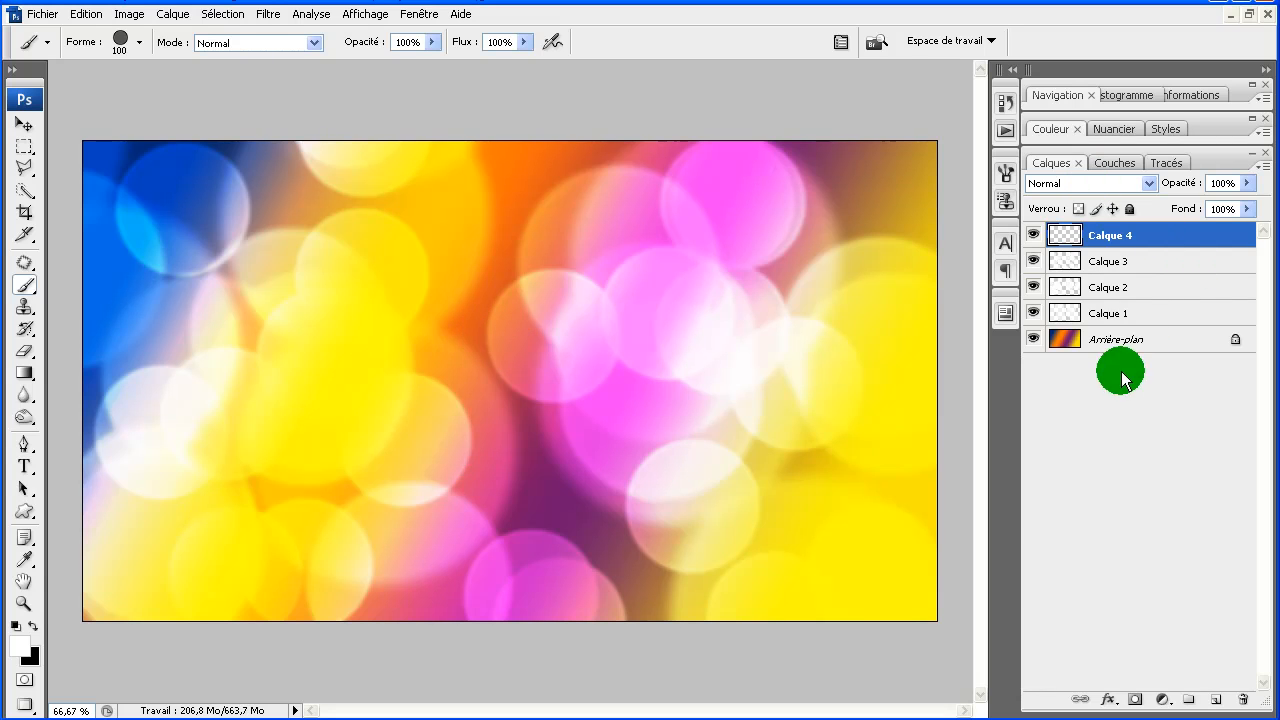
# - Stamp scattered white 100 px circles over the whole canvas on Calque 4, overlapping some in pairs
pyautogui.click(508, 445)
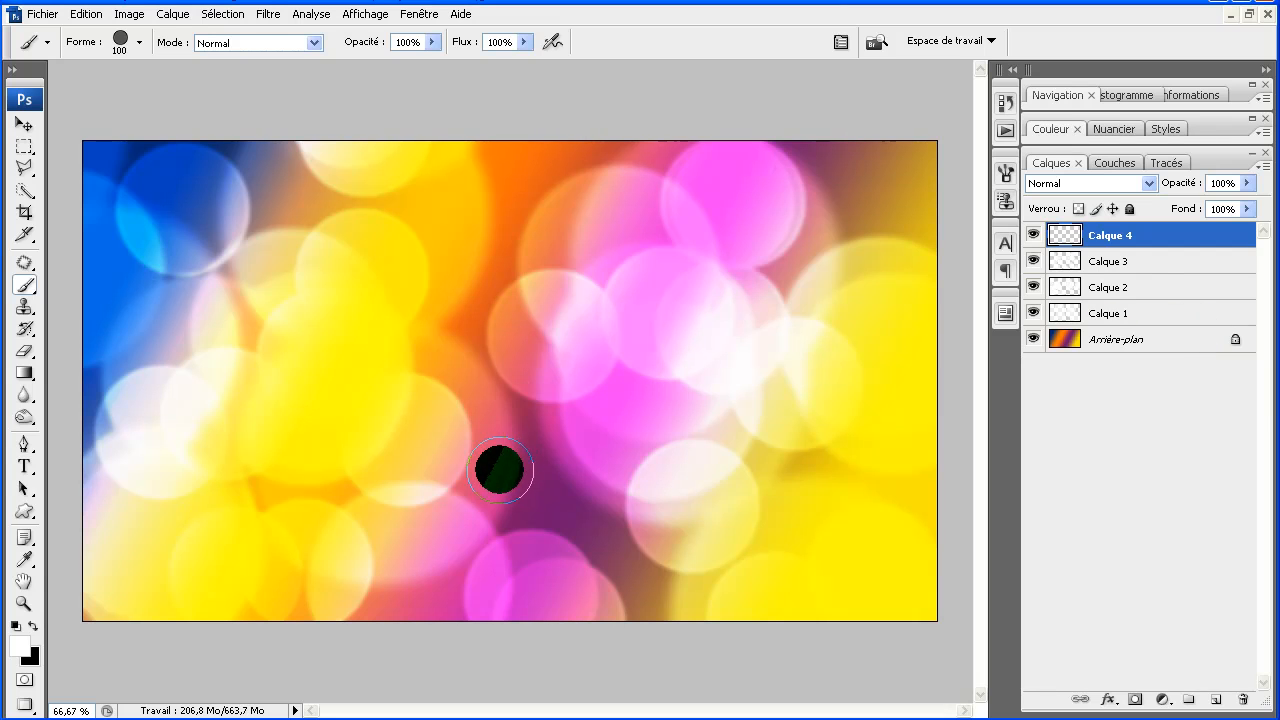
pyautogui.click(396, 474)
pyautogui.click(383, 511)
pyautogui.click(505, 464)
pyautogui.click(382, 333)
pyautogui.click(363, 377)
pyautogui.click(664, 224)
pyautogui.click(722, 268)
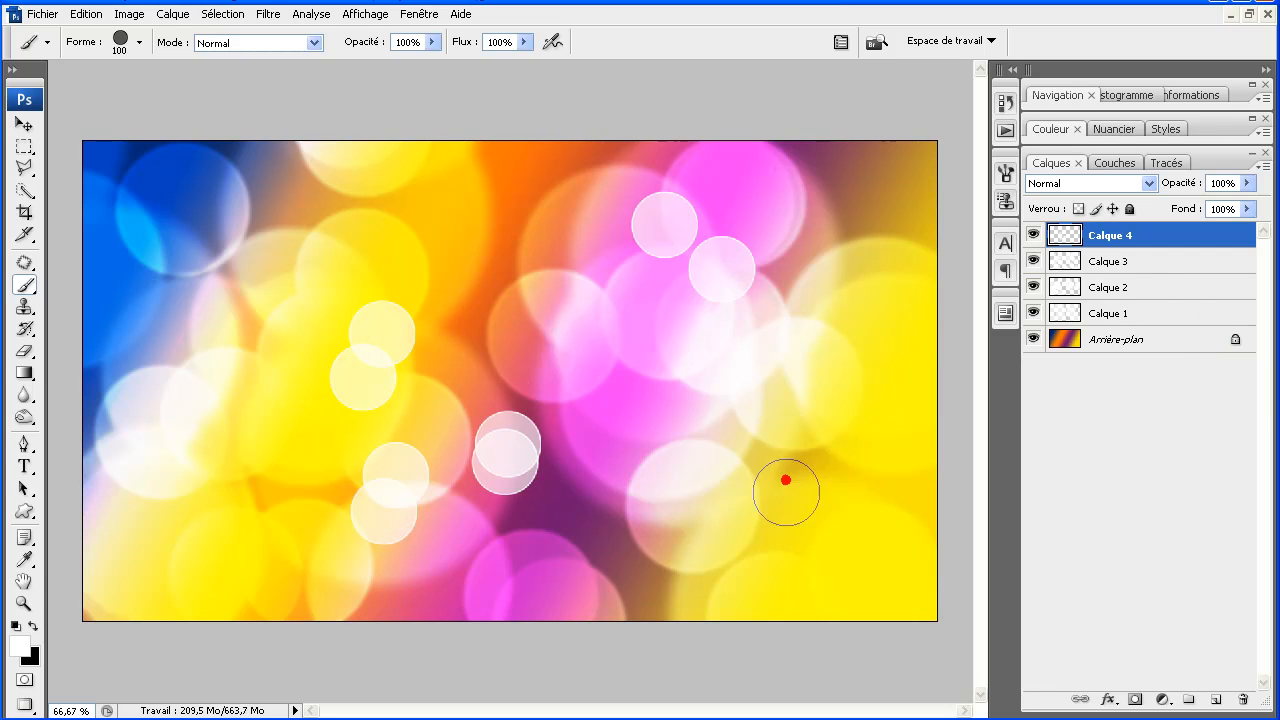
pyautogui.click(783, 443)
pyautogui.click(780, 460)
pyautogui.click(570, 560)
pyautogui.click(582, 572)
pyautogui.click(104, 508)
pyautogui.click(230, 148)
pyautogui.click(121, 177)
pyautogui.click(171, 259)
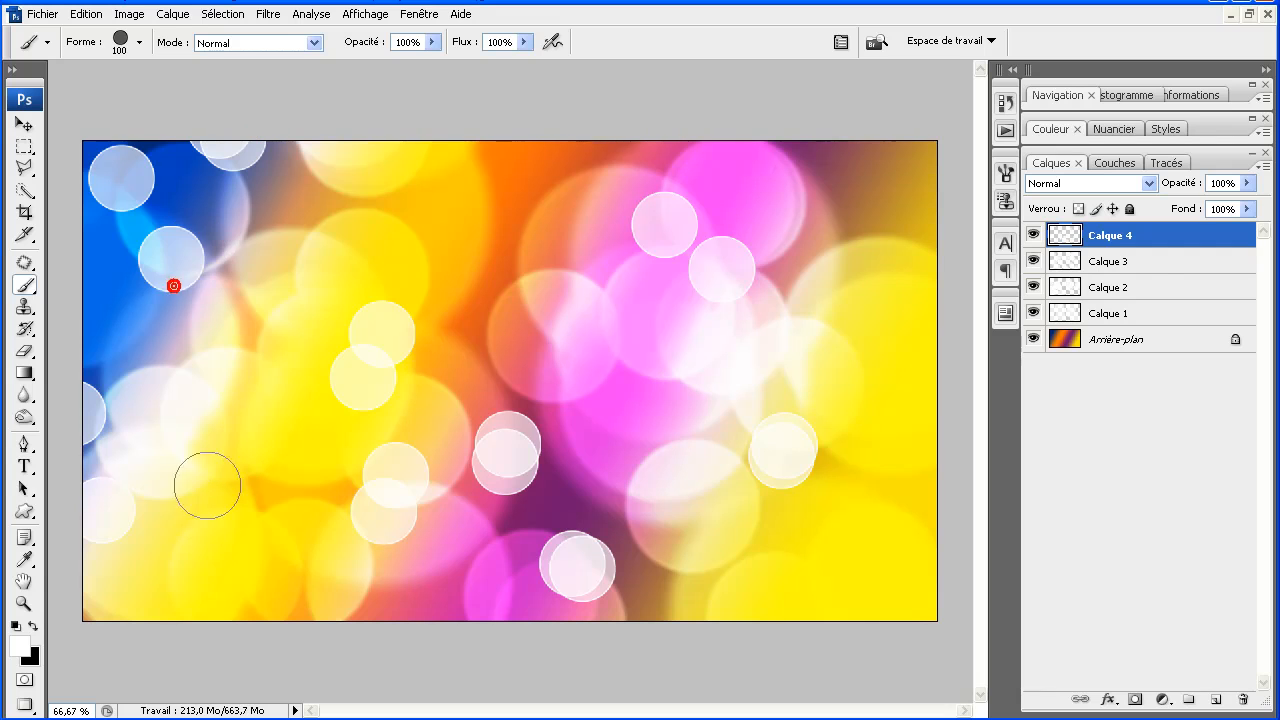
pyautogui.click(206, 602)
pyautogui.click(290, 546)
pyautogui.click(404, 246)
pyautogui.click(423, 150)
pyautogui.click(868, 575)
pyautogui.click(846, 598)
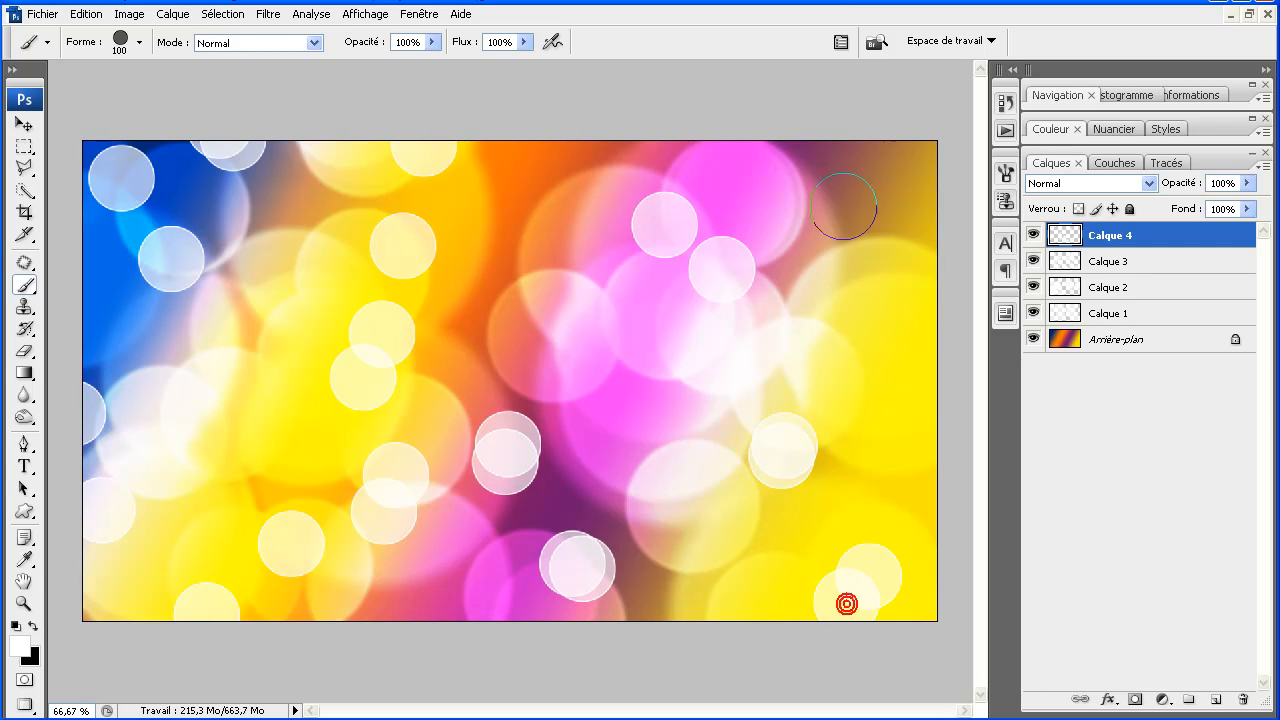
pyautogui.click(873, 148)
pyautogui.click(903, 235)
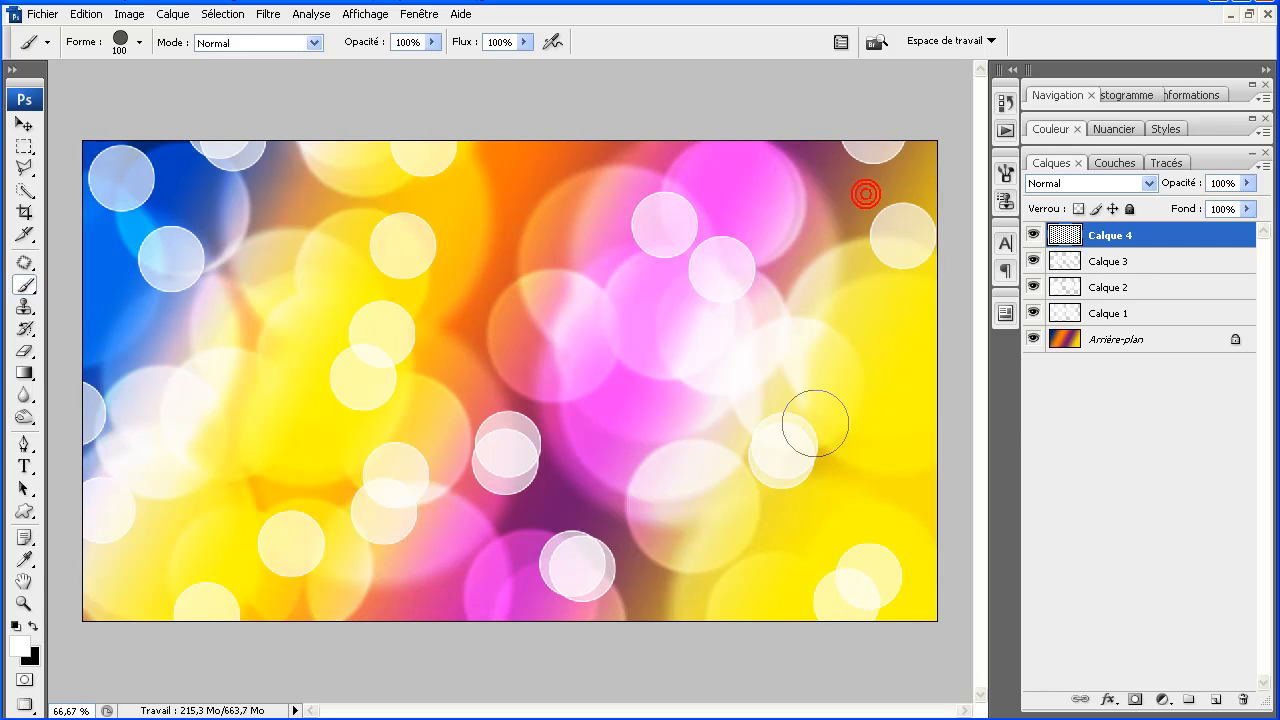
# - Set Calque 4's blending mode to Incrustation, blur its circles with a 1-pixel Gaussian blur, and return to the Brush tool
pyautogui.click(1070, 184)
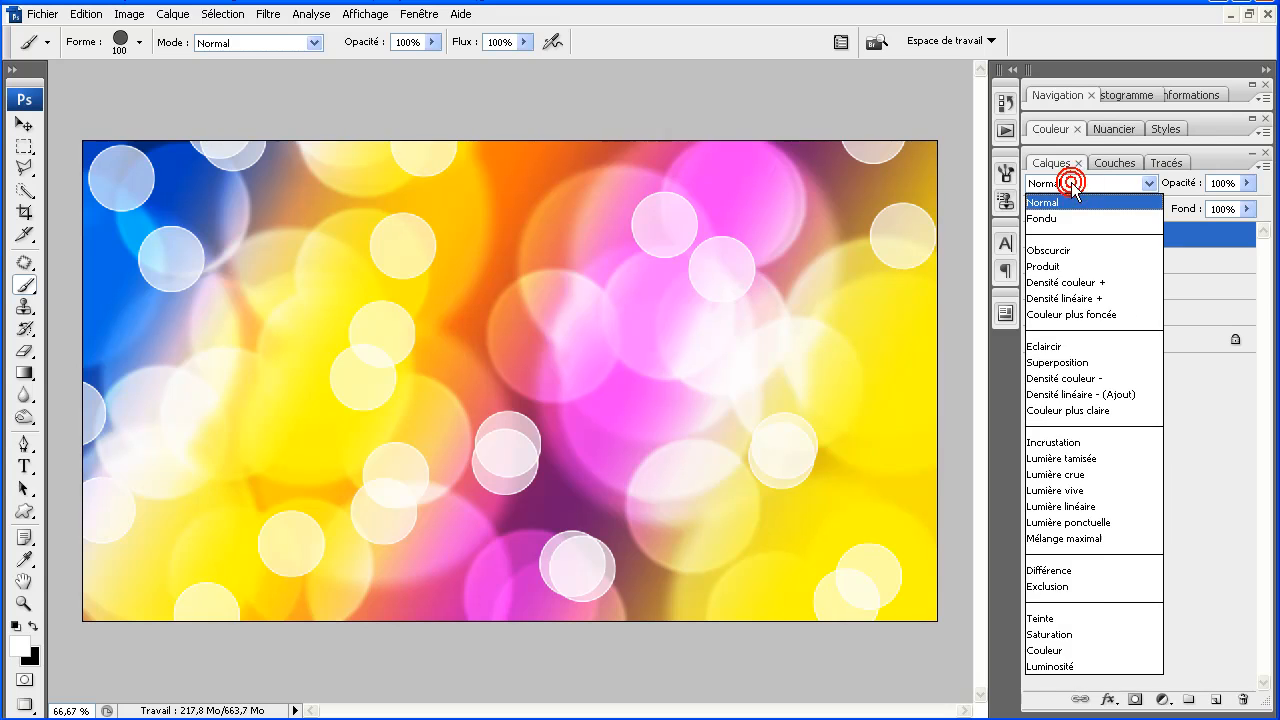
pyautogui.click(1134, 442)
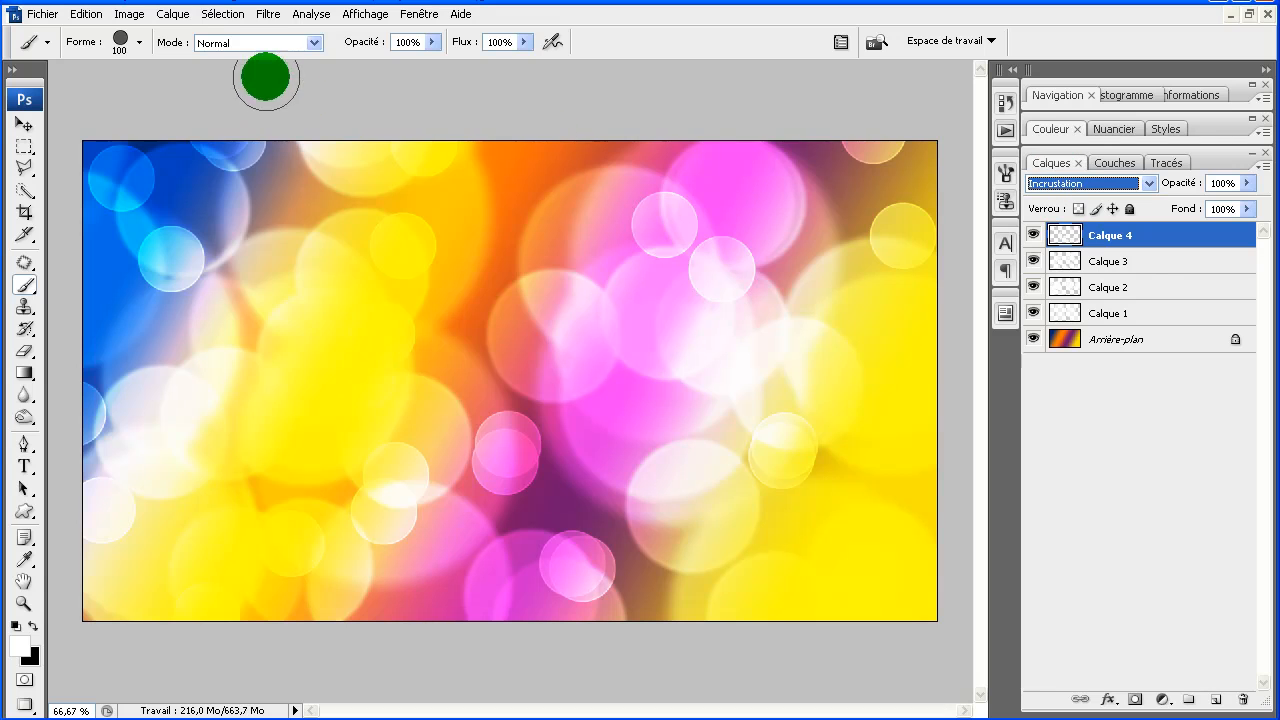
pyautogui.click(266, 14)
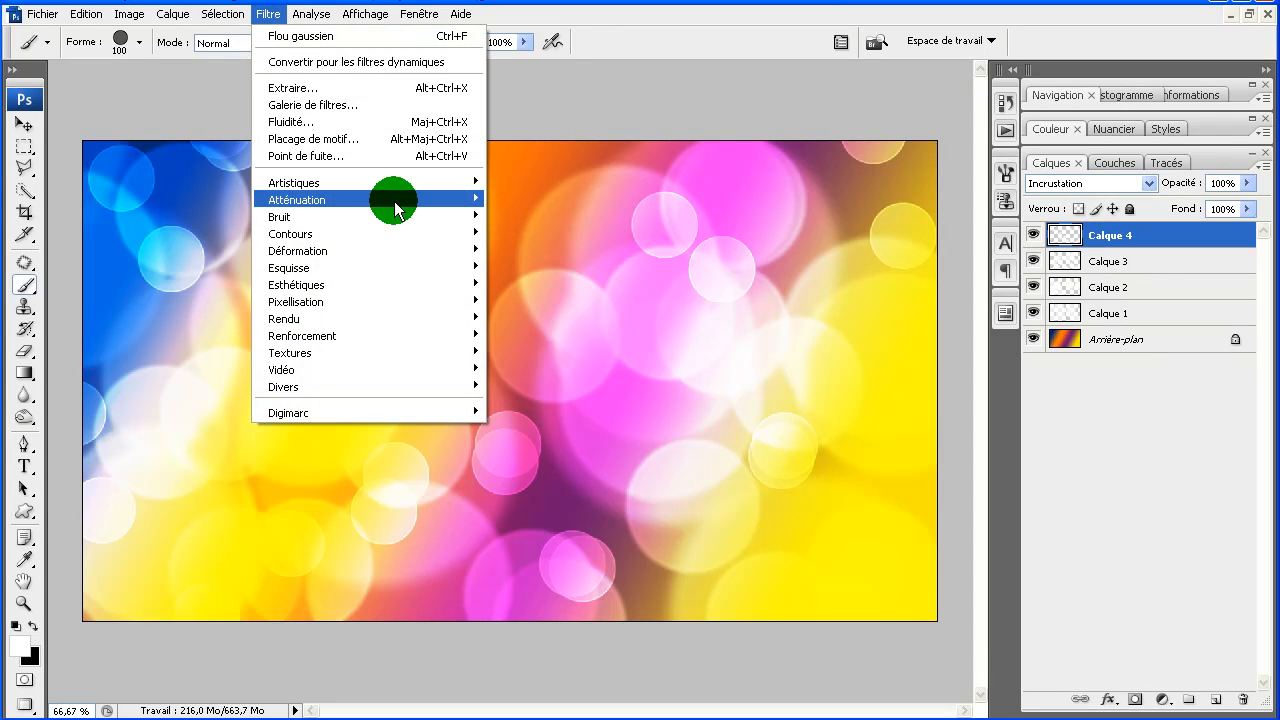
pyautogui.moveTo(393, 202)
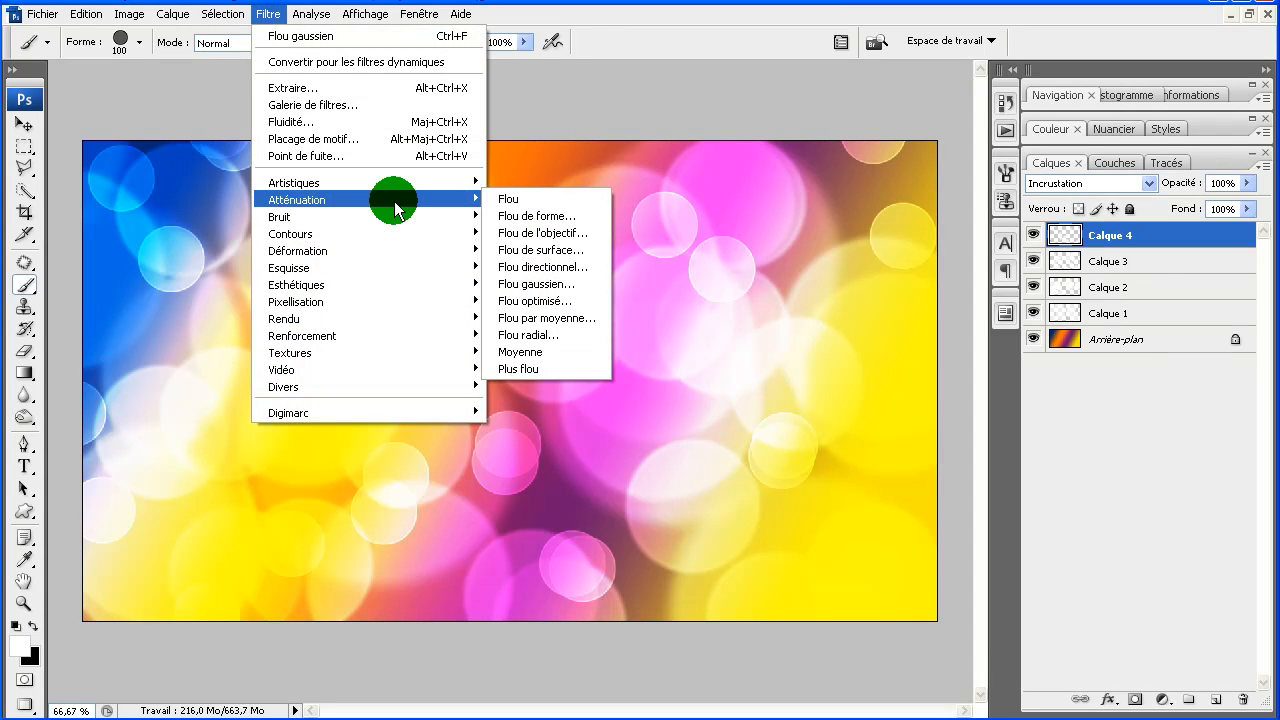
pyautogui.click(569, 282)
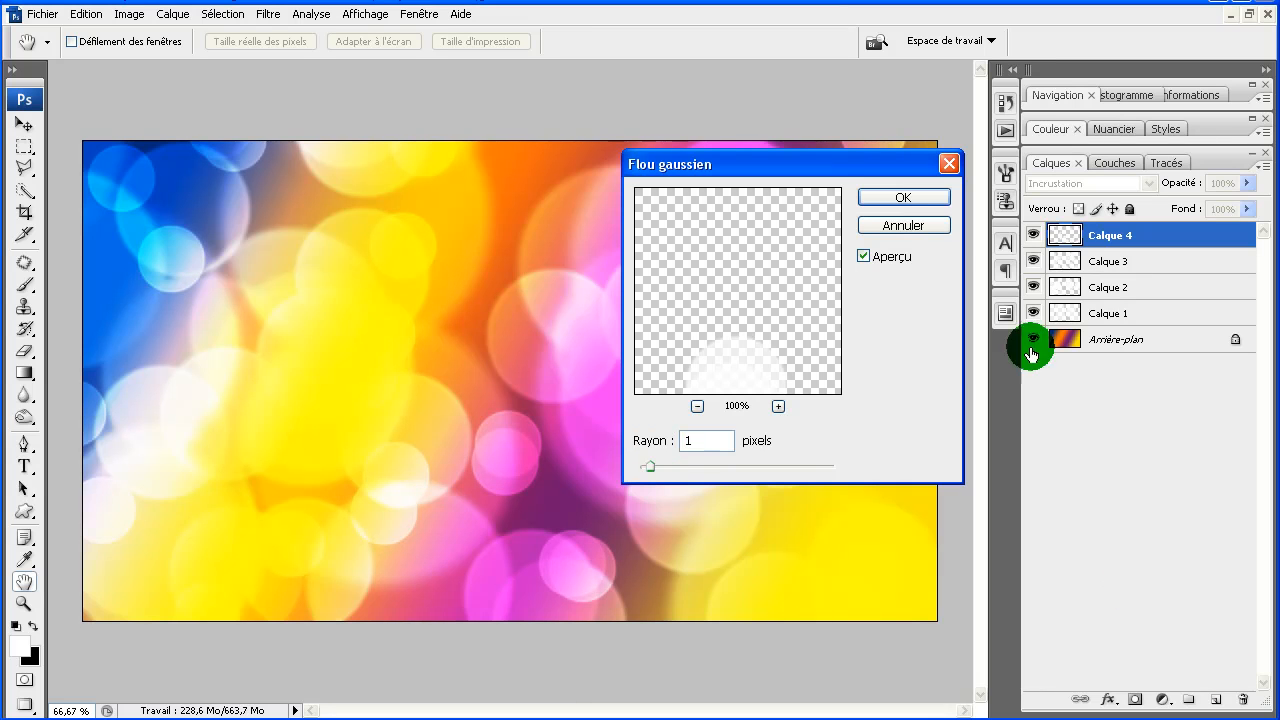
pyautogui.click(903, 198)
pyautogui.press('b')
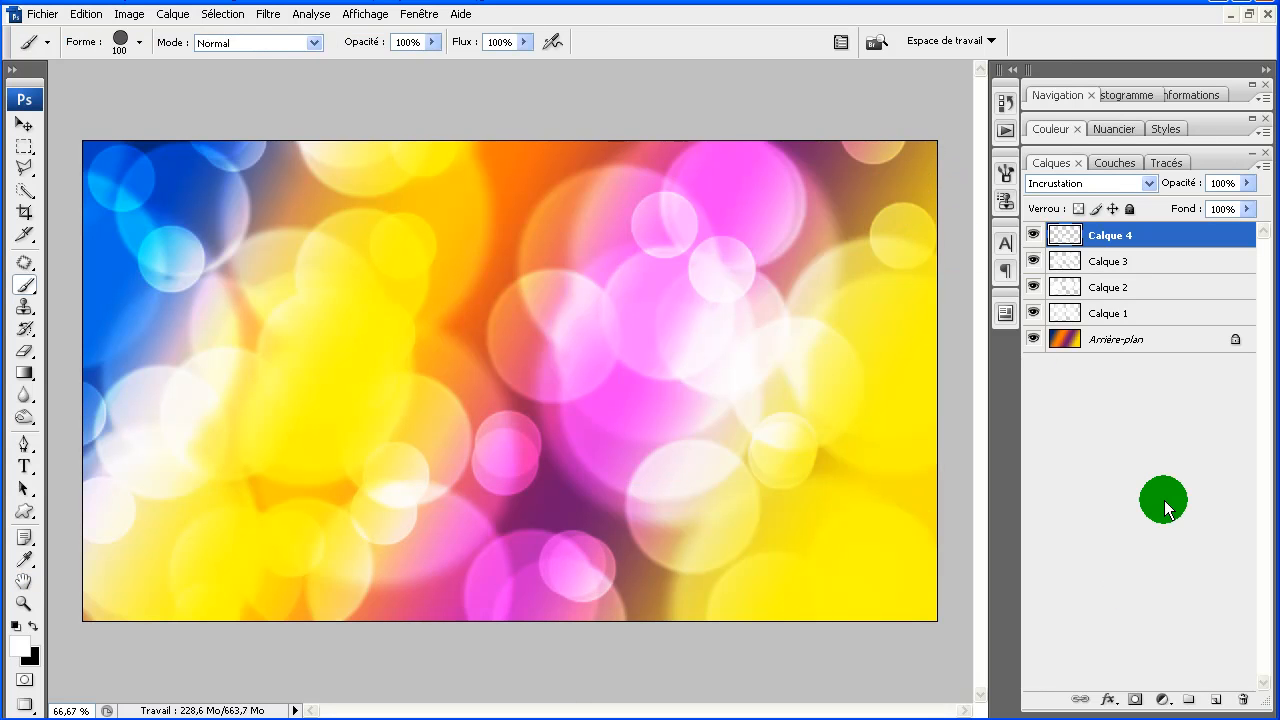
# - Add a new layer above Calque 4 and set the circle brush's main diameter to 75 px
pyautogui.click(1217, 700)
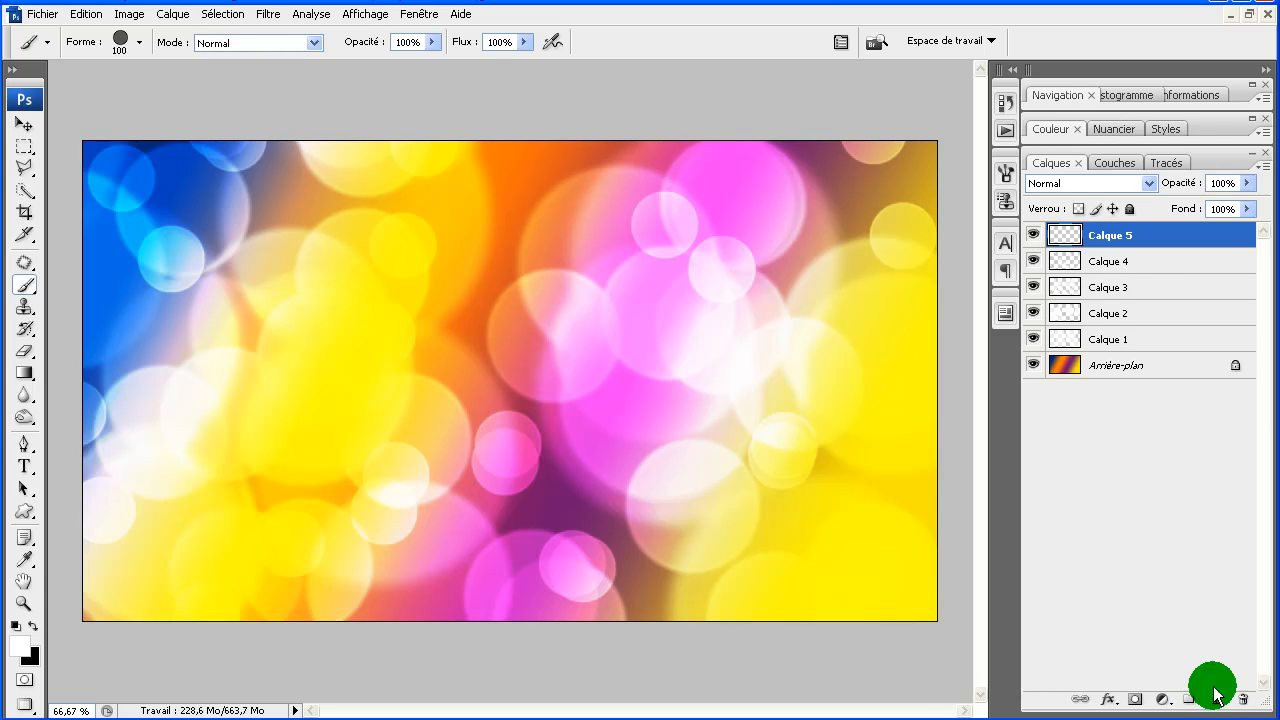
pyautogui.rightClick(412, 362)
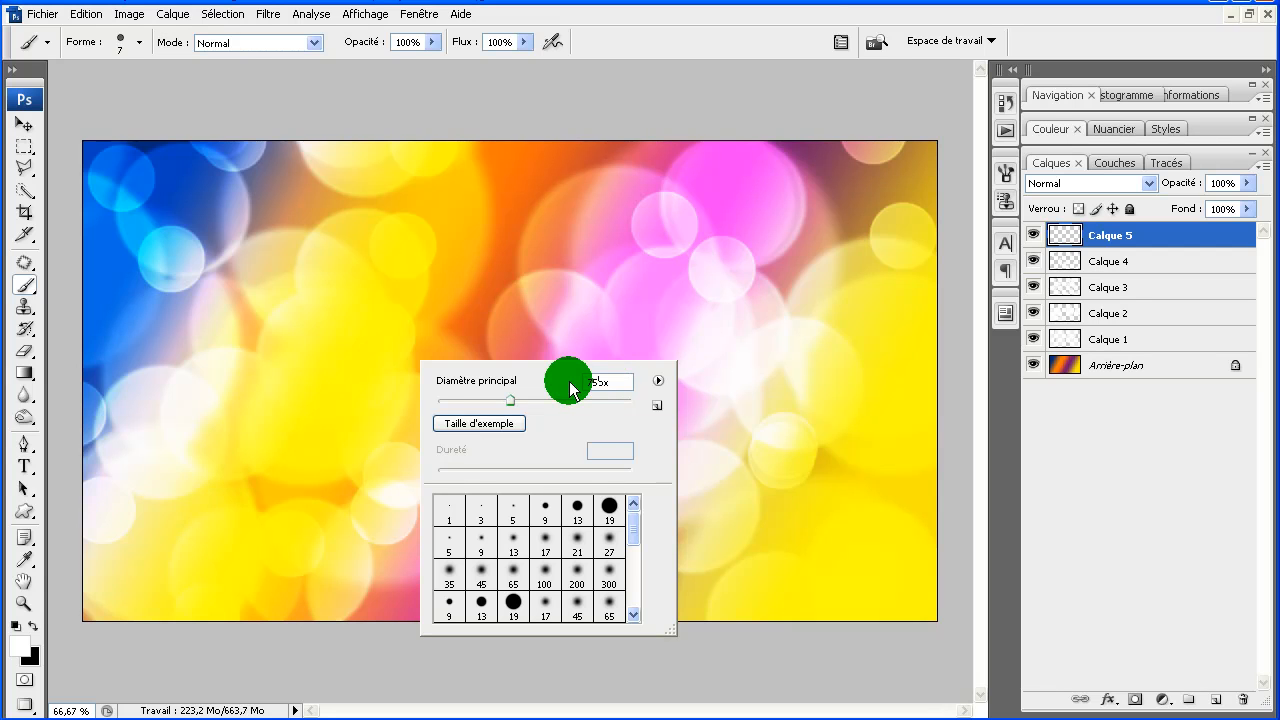
pyautogui.write('75')
pyautogui.click(705, 40)
# - Stamp scattered white 75 px circles across the canvas on Calque 5, many in pairs, and set the layer's blending mode to Incrustation
pyautogui.click(363, 443)
pyautogui.click(225, 272)
pyautogui.click(390, 272)
pyautogui.click(532, 220)
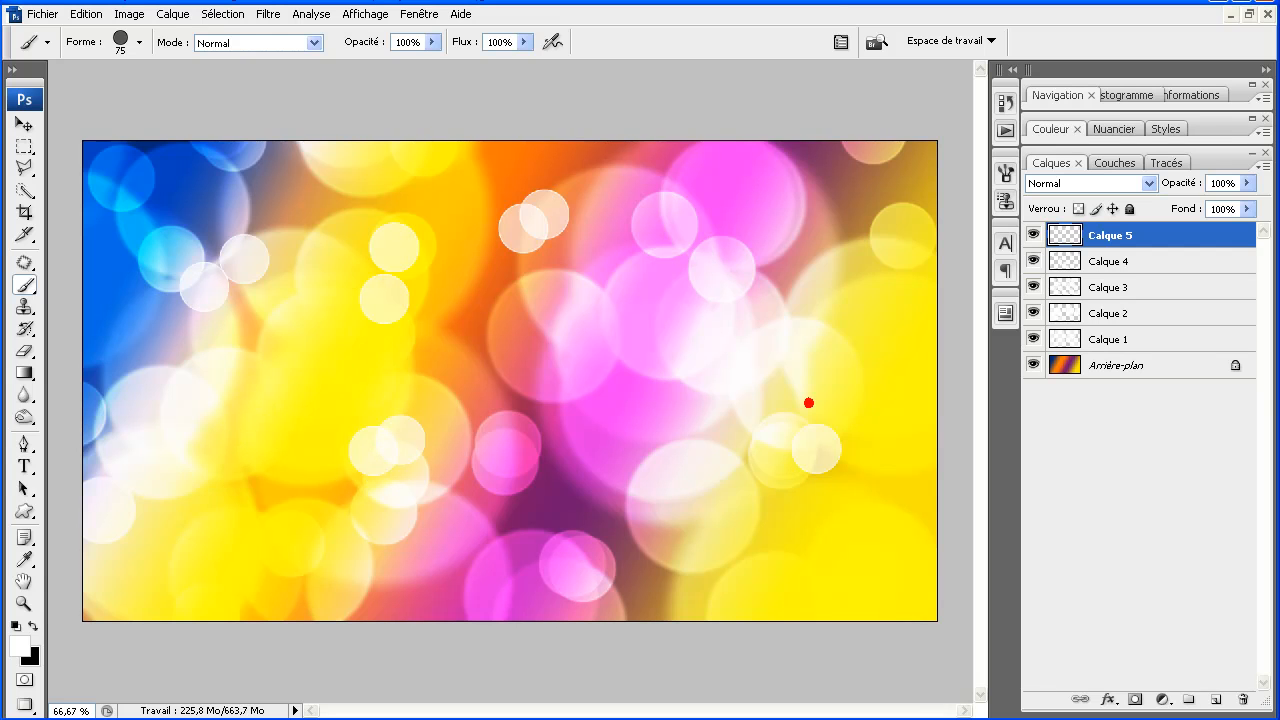
pyautogui.click(624, 485)
pyautogui.click(141, 537)
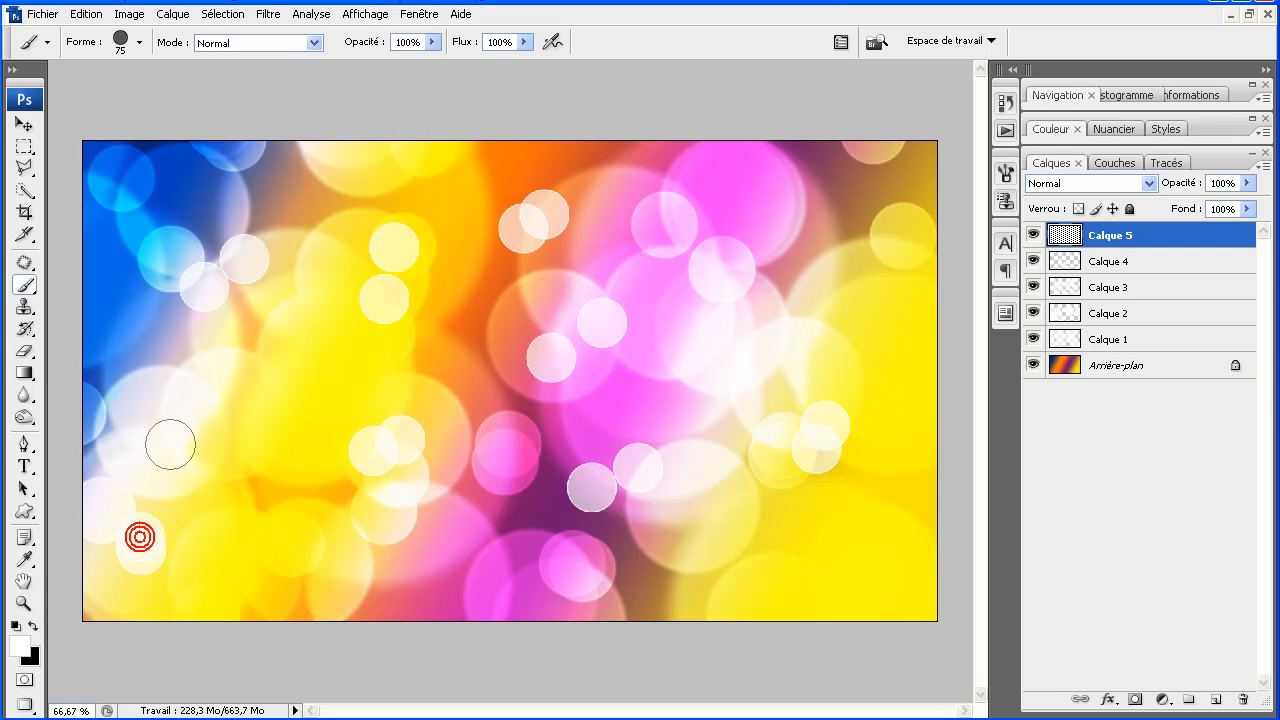
pyautogui.click(202, 442)
pyautogui.click(447, 381)
pyautogui.click(471, 577)
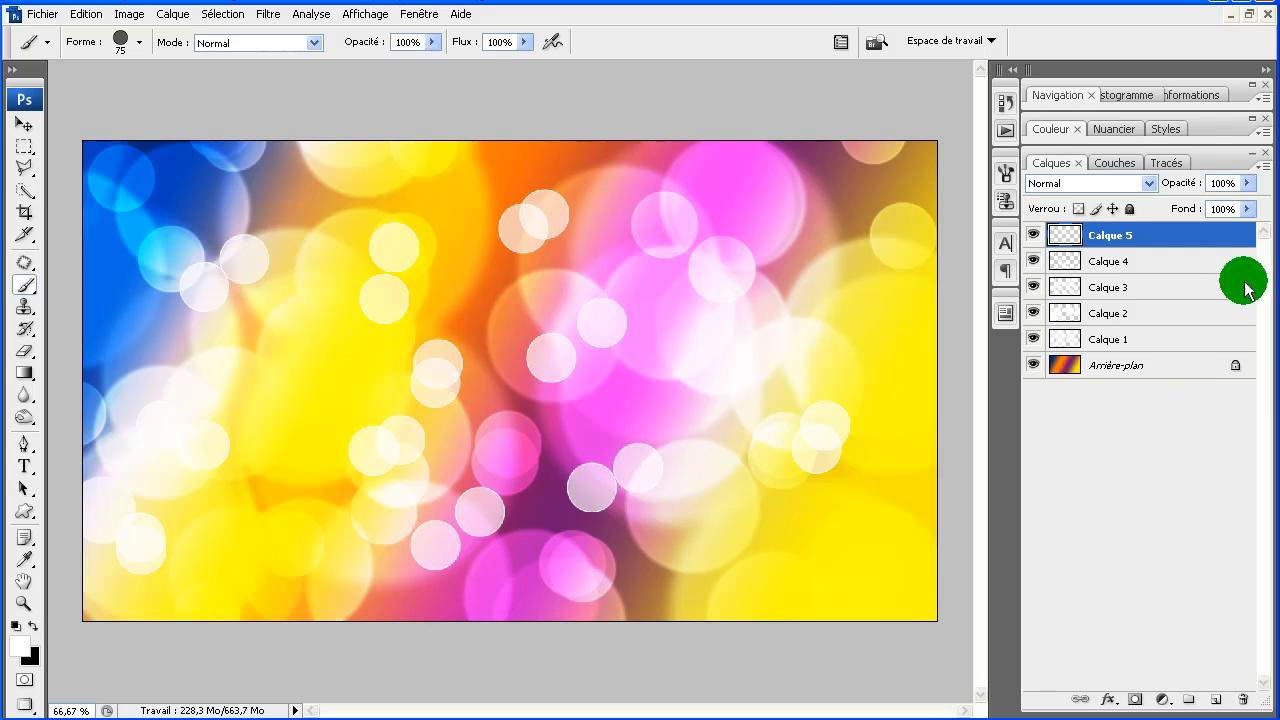
pyautogui.click(1083, 184)
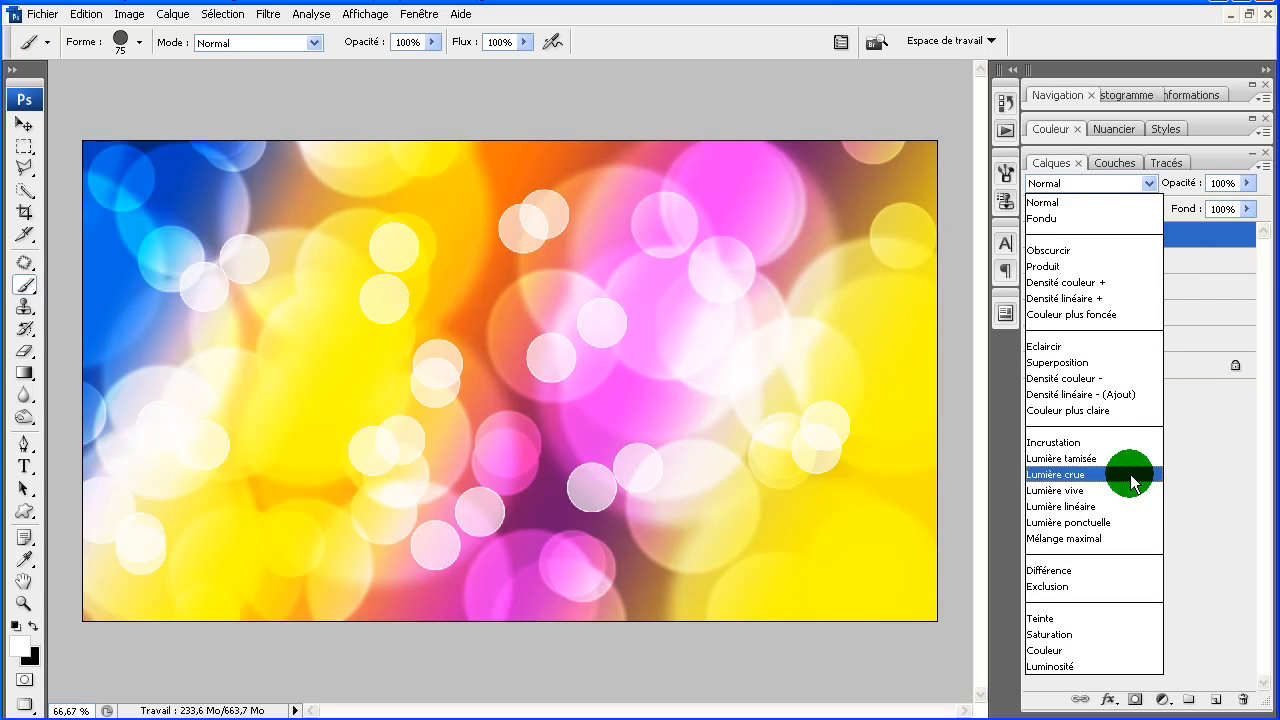
pyautogui.click(1117, 442)
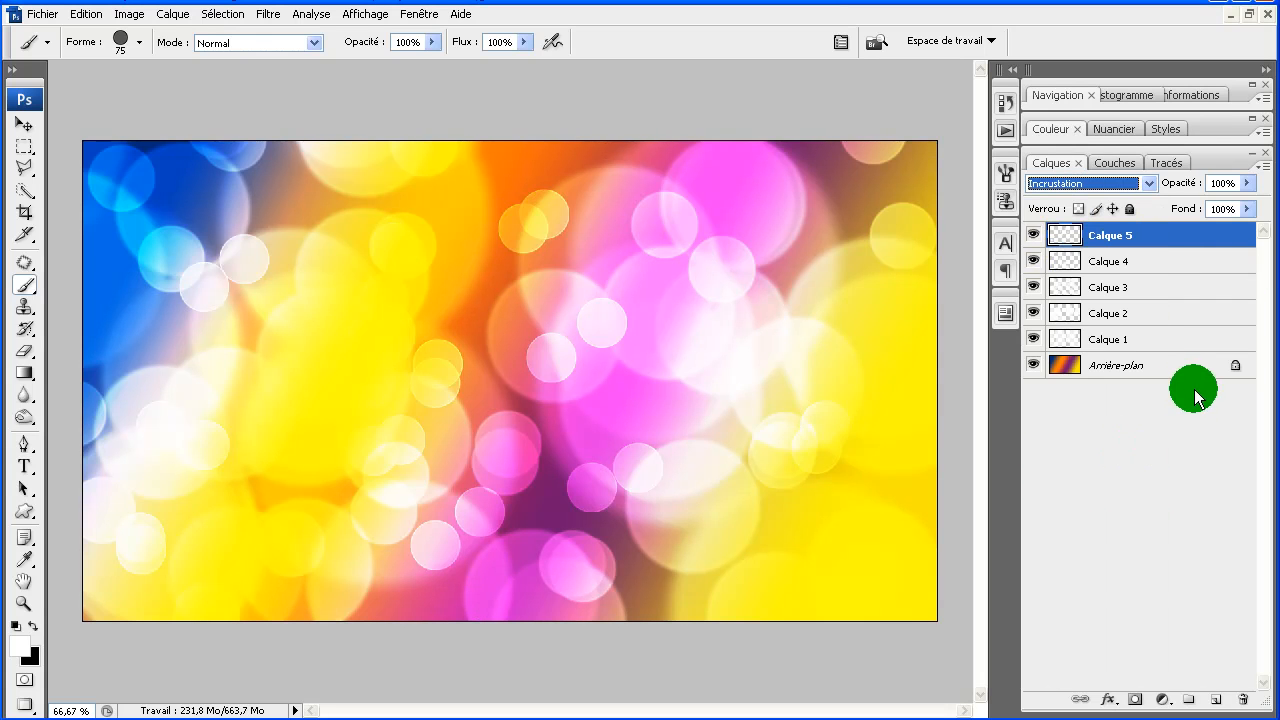
# - View the image at 100 % in full screen with the panels hidden, positioned so that it fills the screen
pyautogui.doubleClick(25, 605)
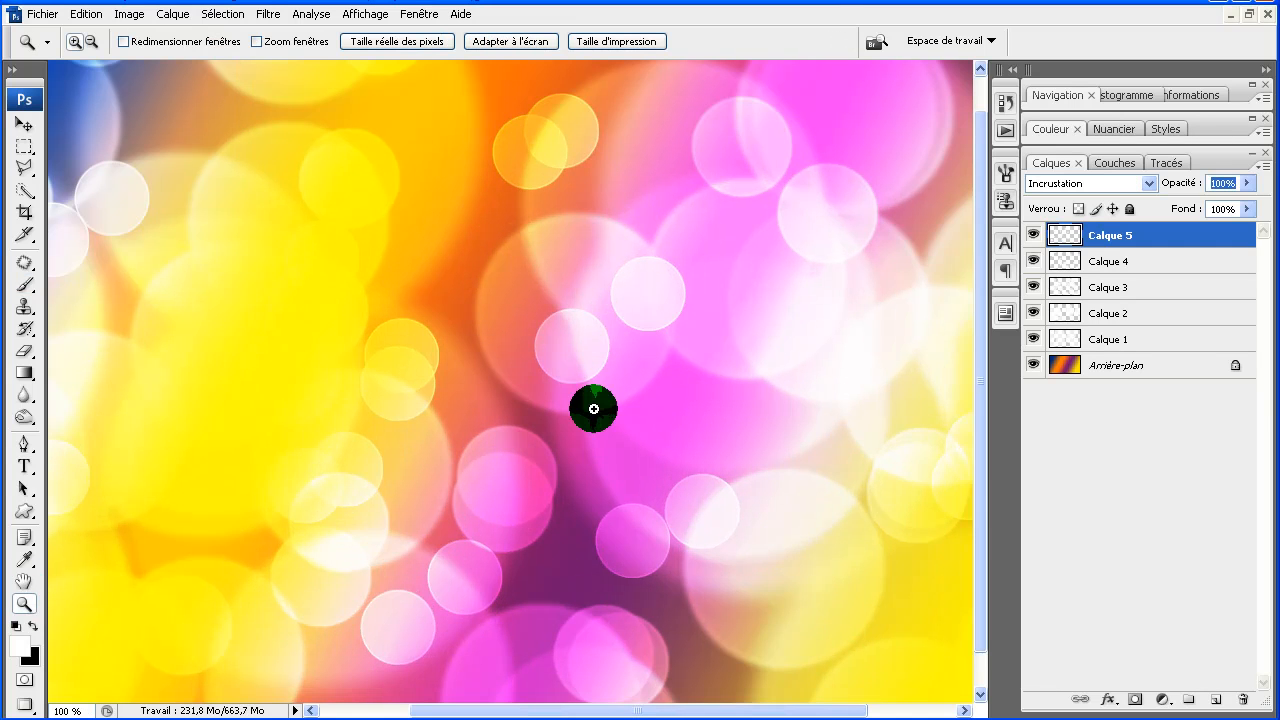
pyautogui.click(23, 128)
pyautogui.press('Tab')
pyautogui.press('f')
pyautogui.moveTo(424, 284); pyautogui.dragTo(543, 285)
pyautogui.press('f')
pyautogui.moveTo(539, 243); pyautogui.dragTo(535, 243)
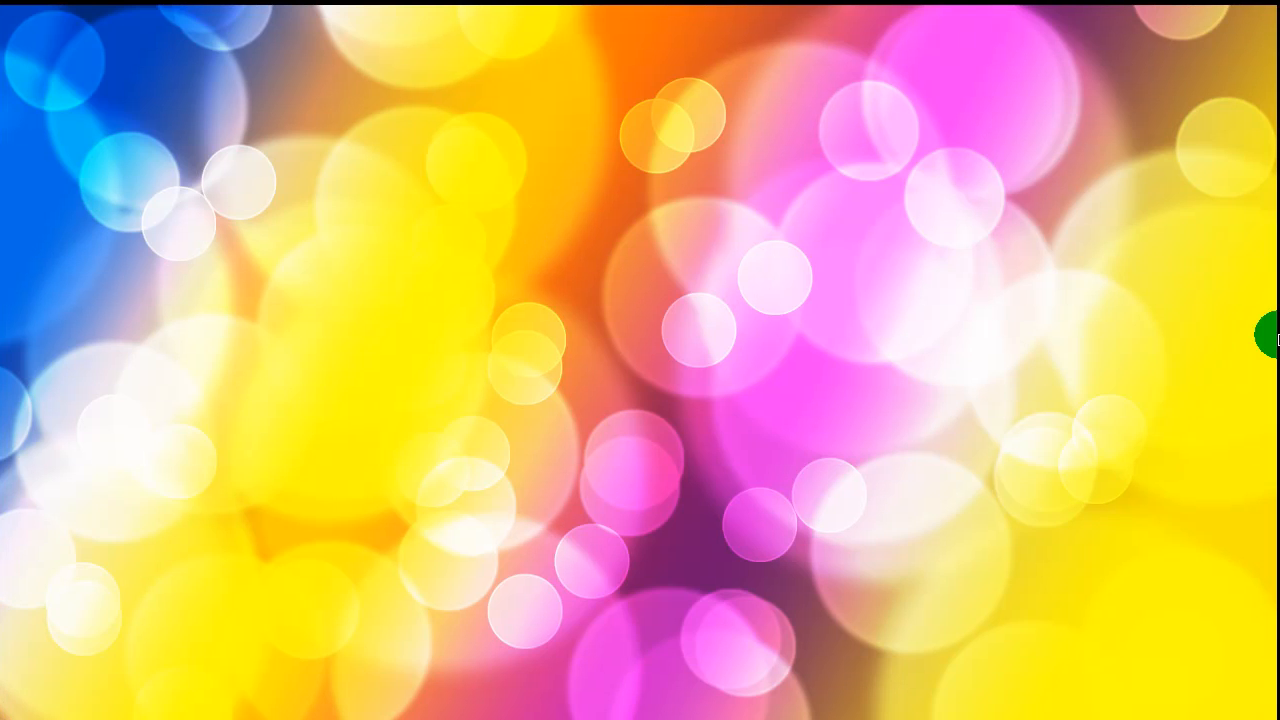
# - Convert the locked Arrière-plan layer into a normal layer named Calque 0
pyautogui.moveTo(1266, 457)
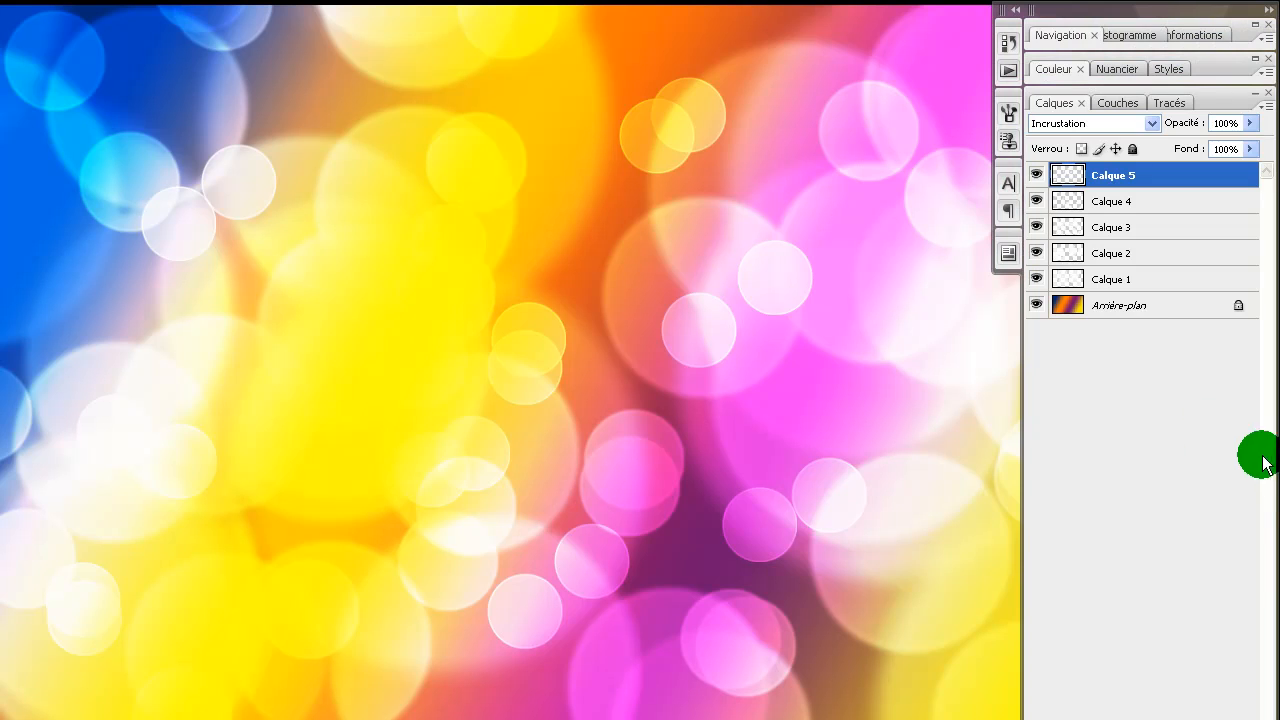
pyautogui.click(1140, 318)
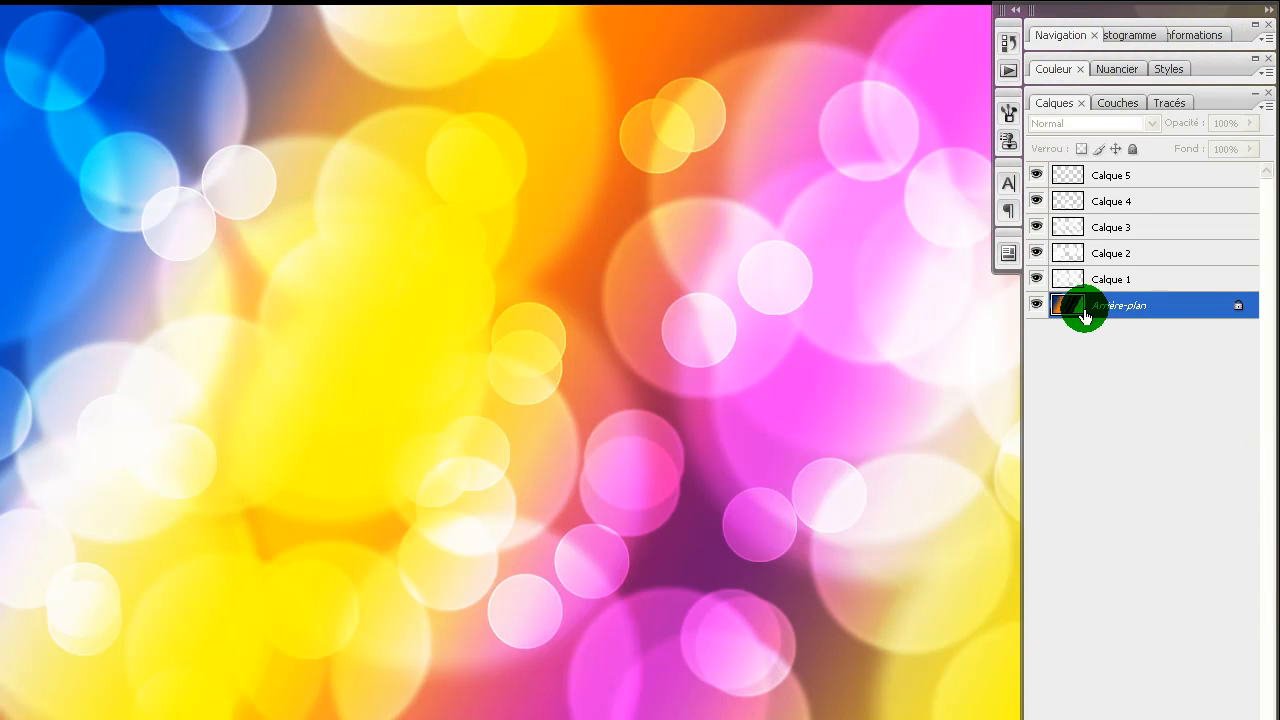
pyautogui.doubleClick(1237, 307)
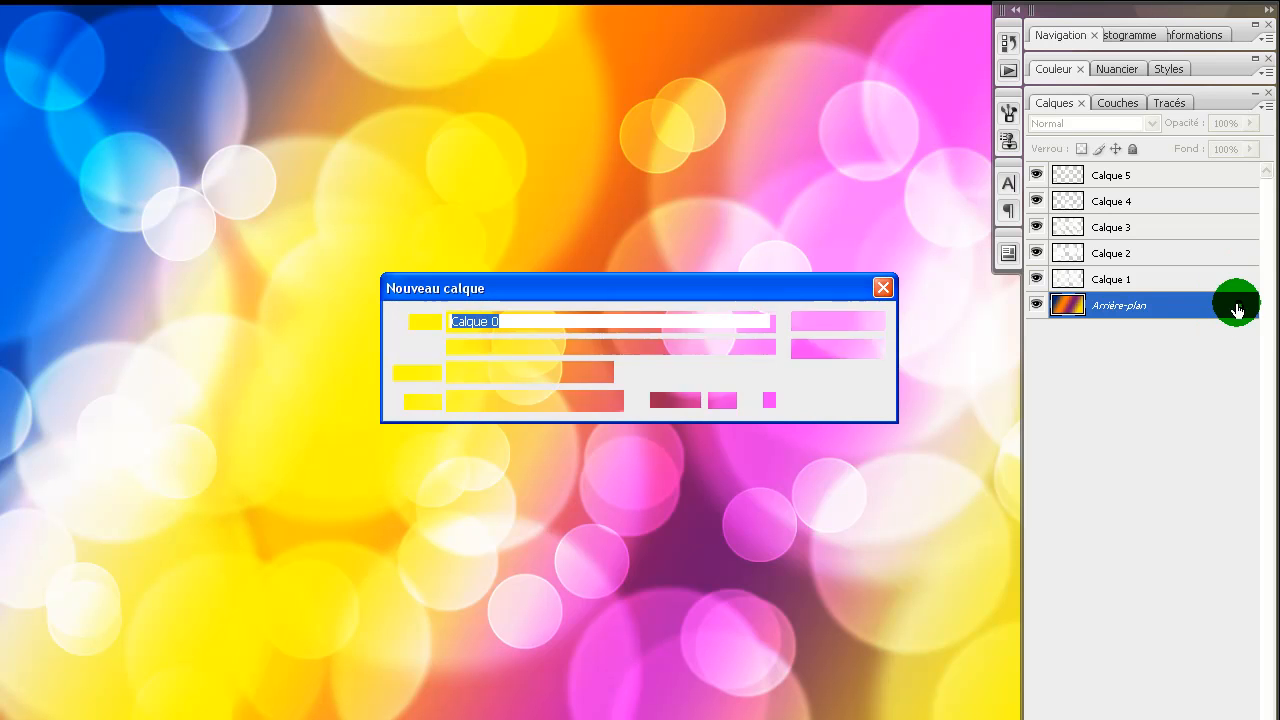
pyautogui.click(840, 322)
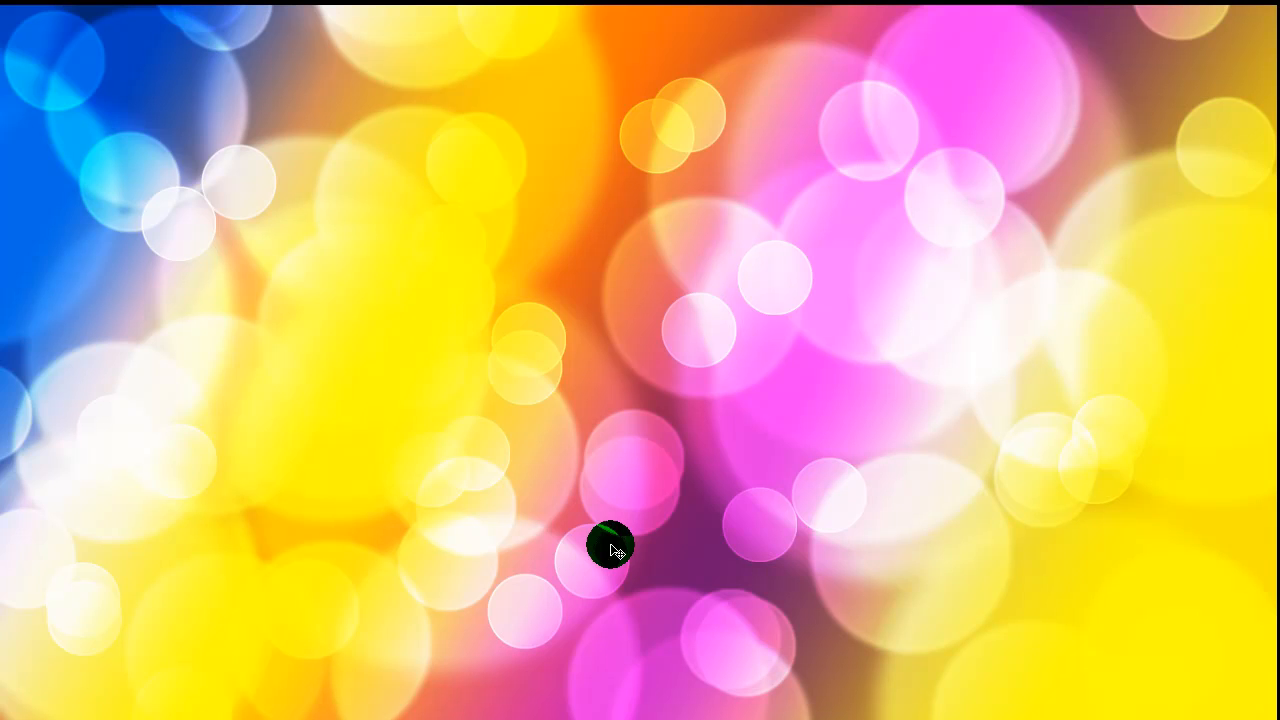
# - Activate the Gradient tool to look at its options, and return to viewing the image in full screen without panels
pyautogui.moveTo(3, 505)
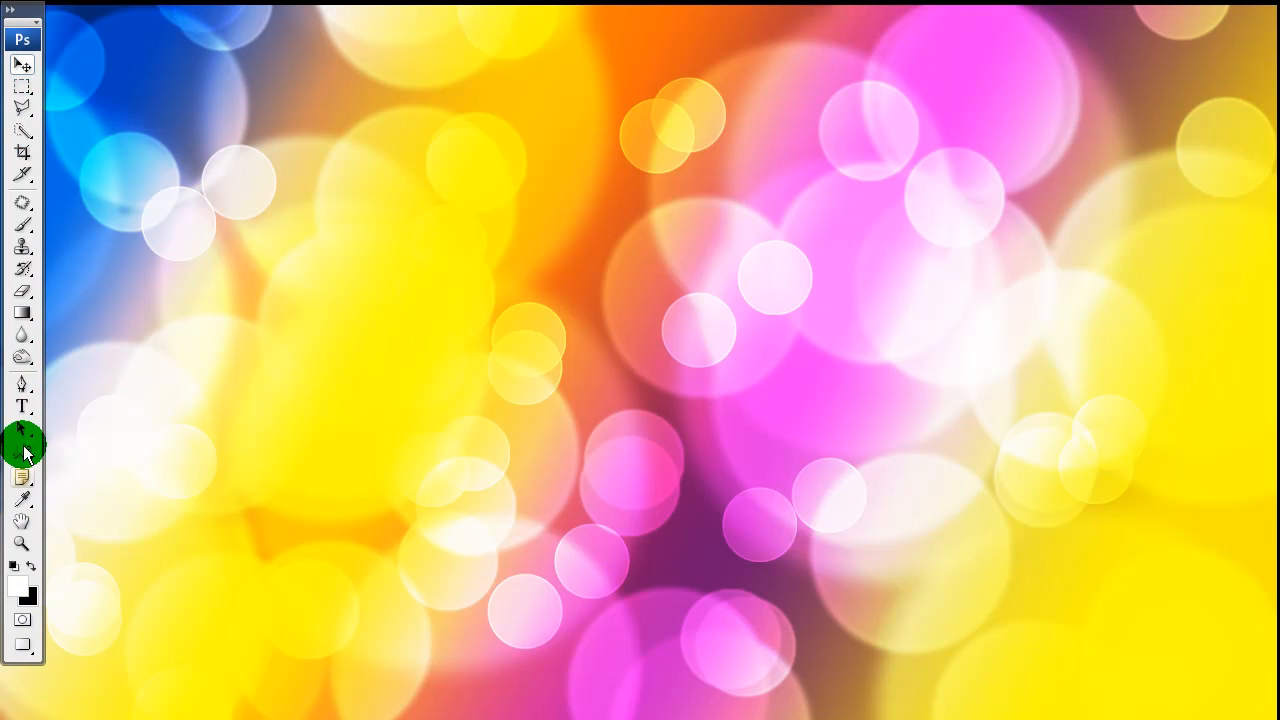
pyautogui.click(23, 311)
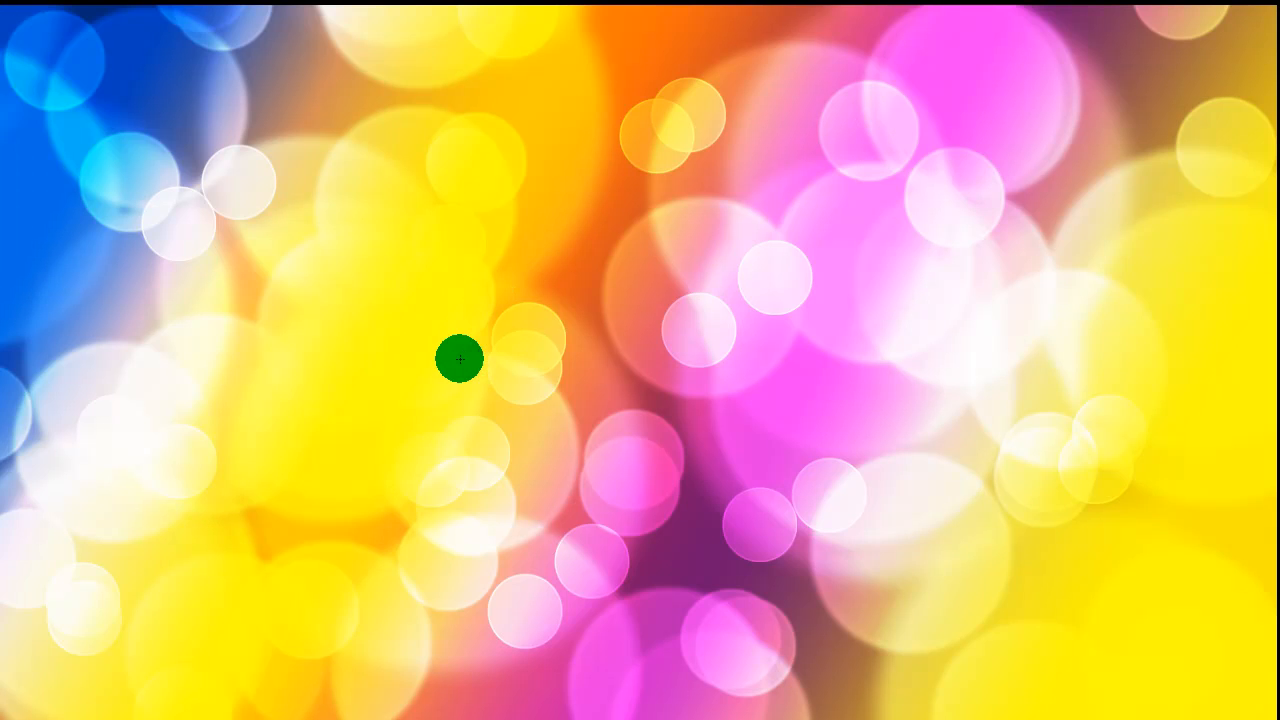
pyautogui.press('f')
pyautogui.press('f')
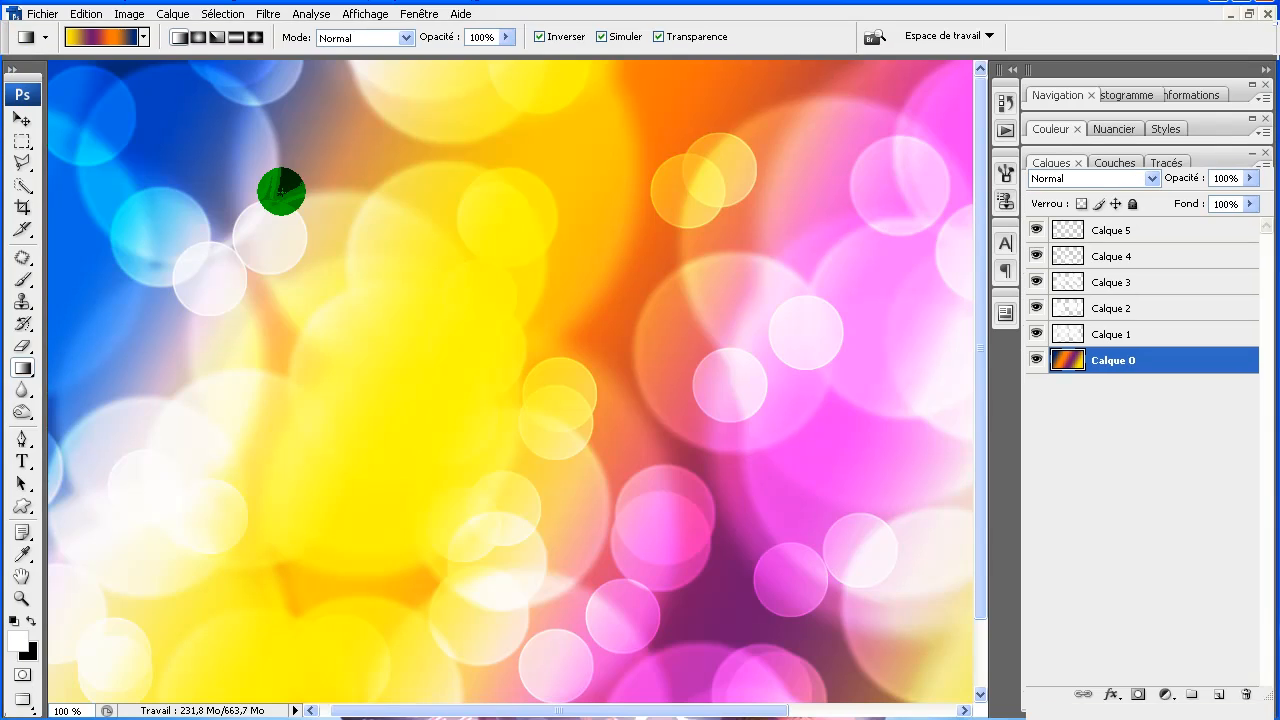
pyautogui.press('f')
pyautogui.press('Tab')
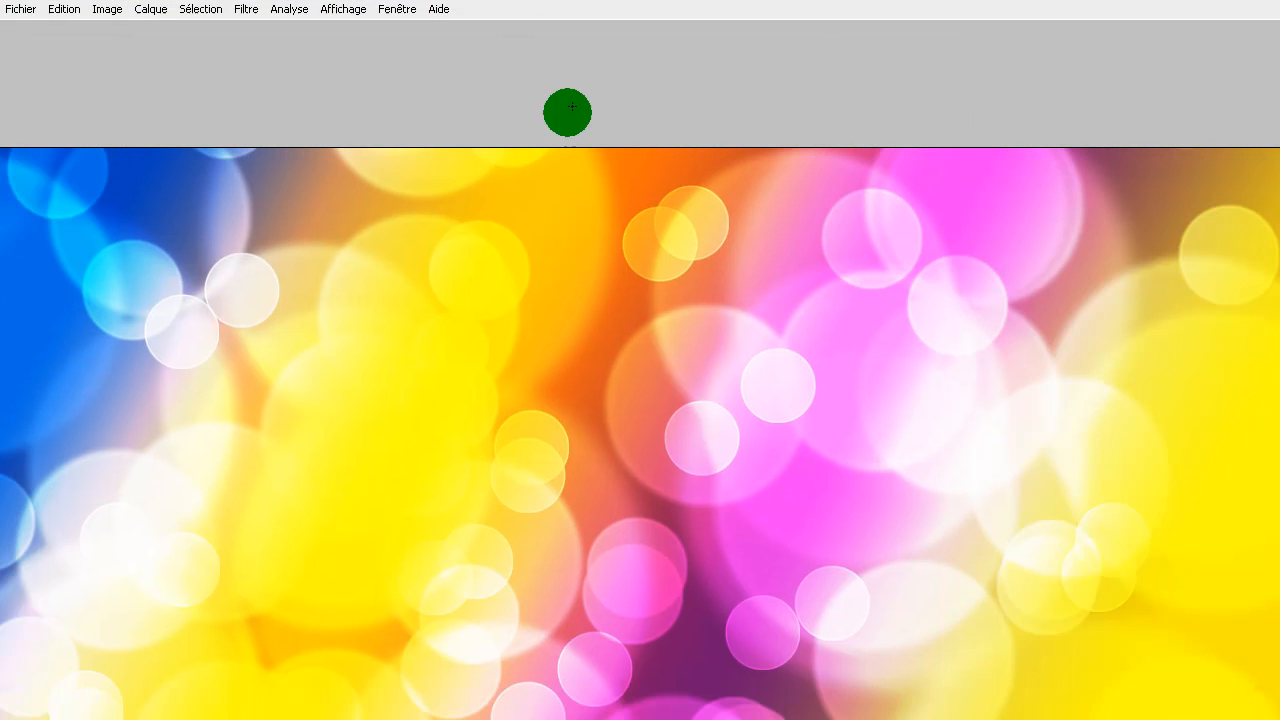
pyautogui.scroll(1, 567, 112)
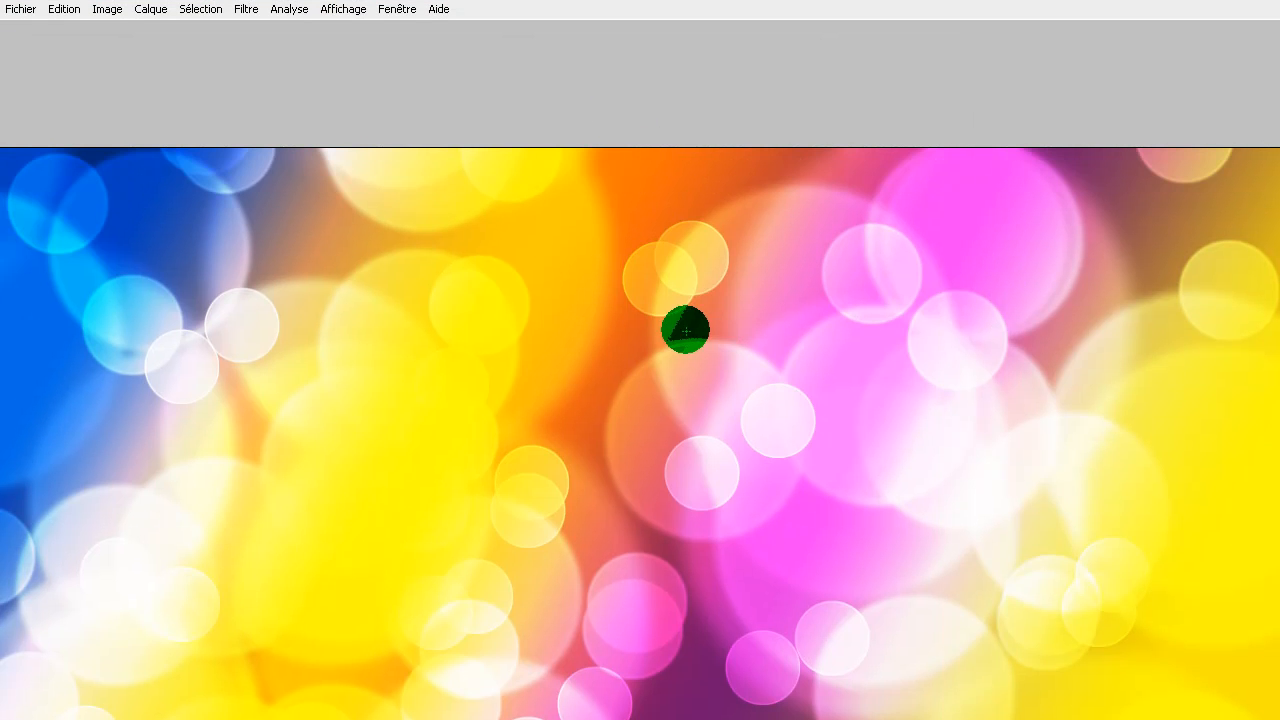
pyautogui.press('f')
pyautogui.scroll(-4, 620, 216)
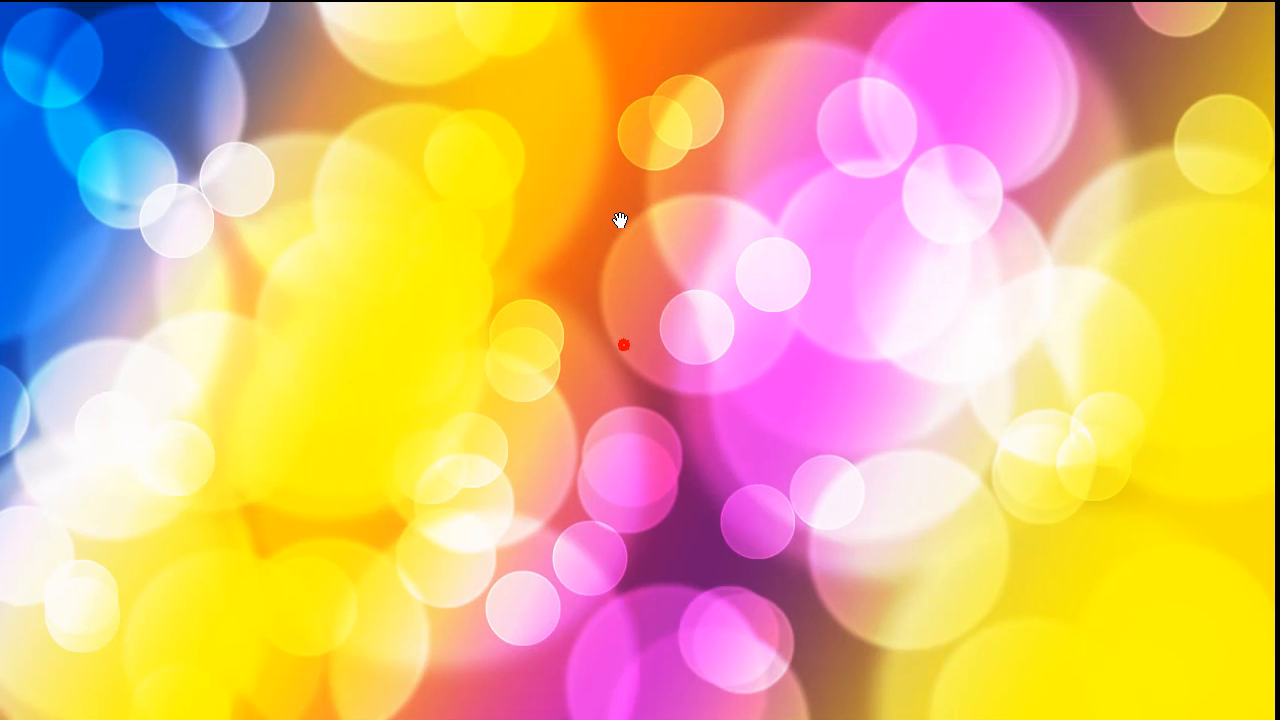
# - Open Calque 0's layer style settings, try a red colour overlay, and replace it with a gradient overlay
pyautogui.moveTo(1276, 220)
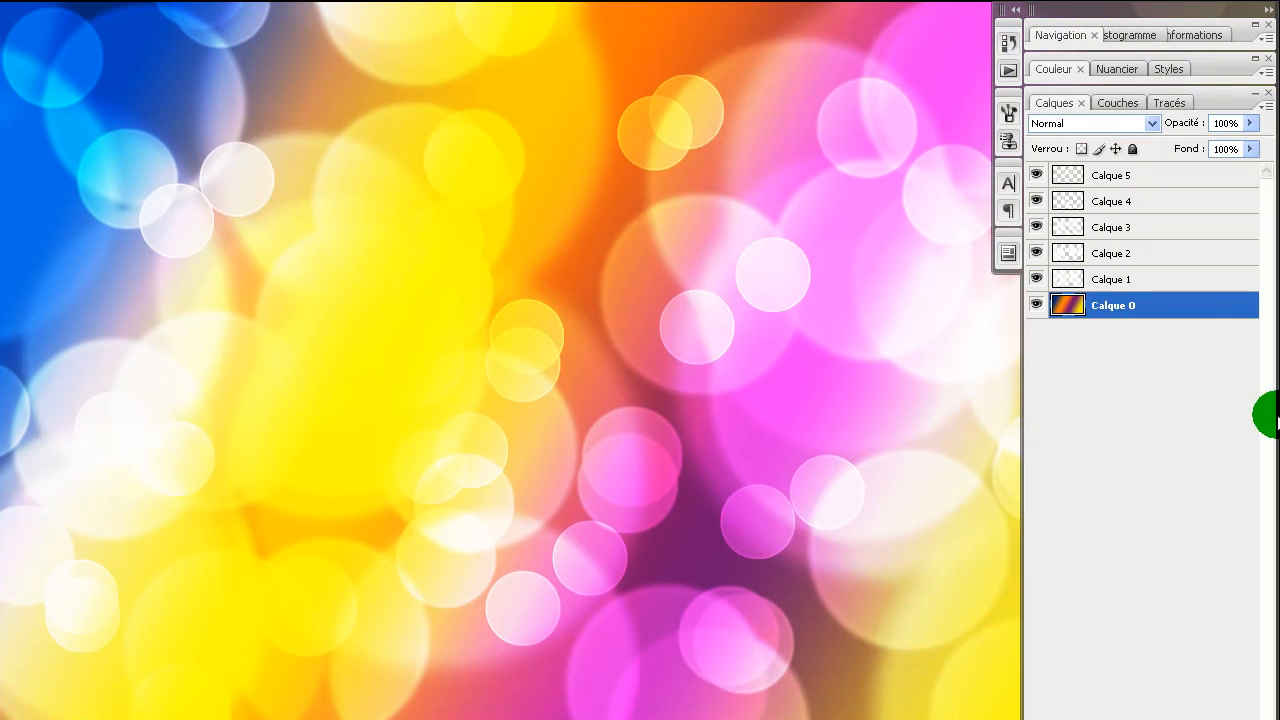
pyautogui.doubleClick(1158, 318)
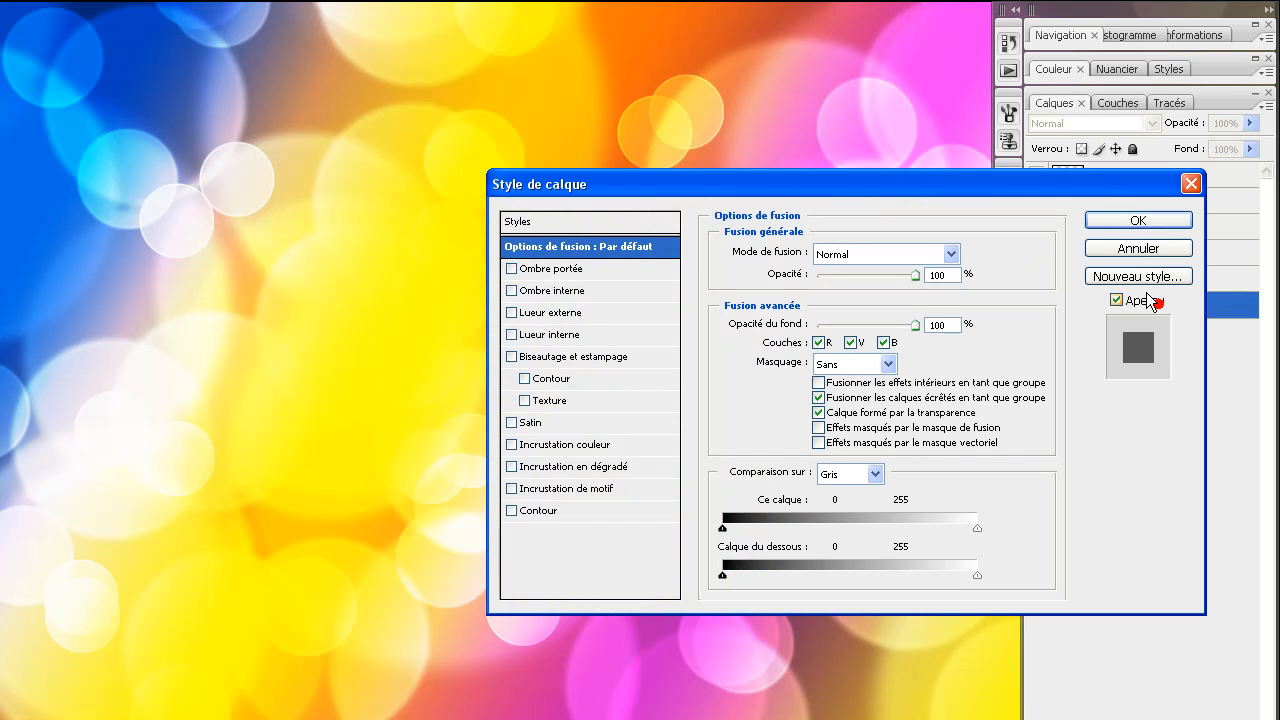
pyautogui.moveTo(1016, 177); pyautogui.dragTo(806, 149)
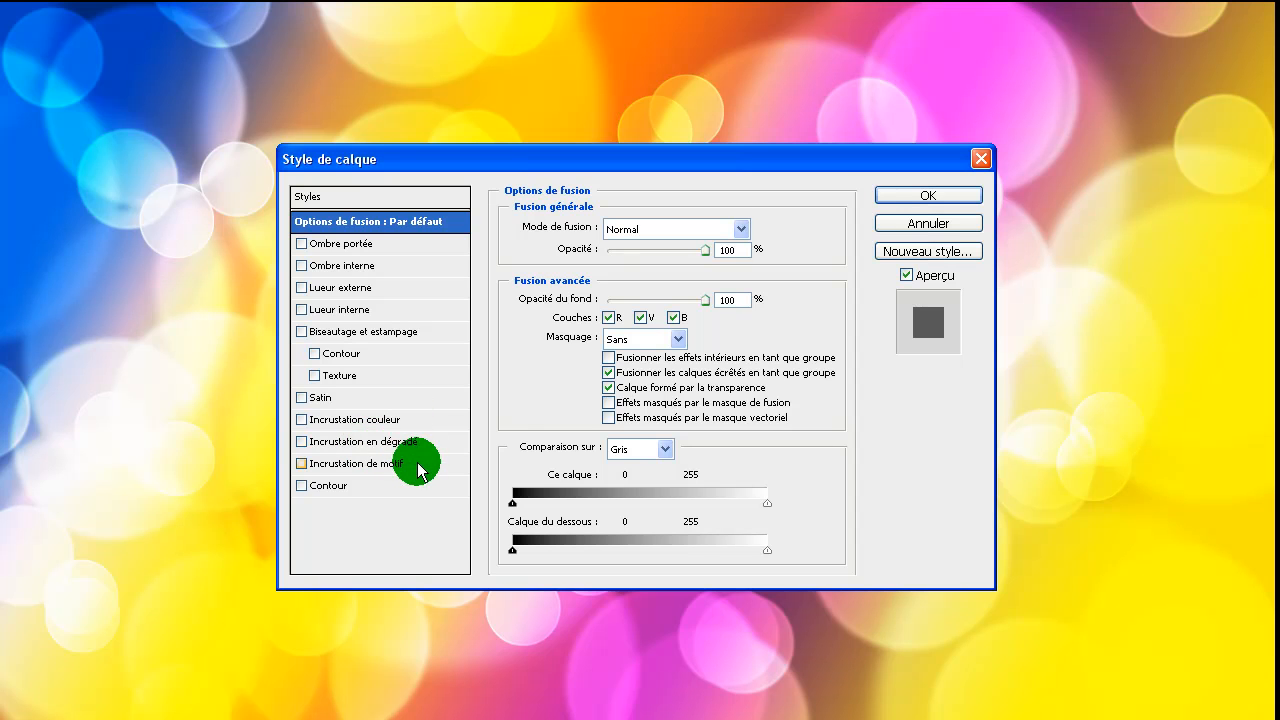
pyautogui.click(408, 419)
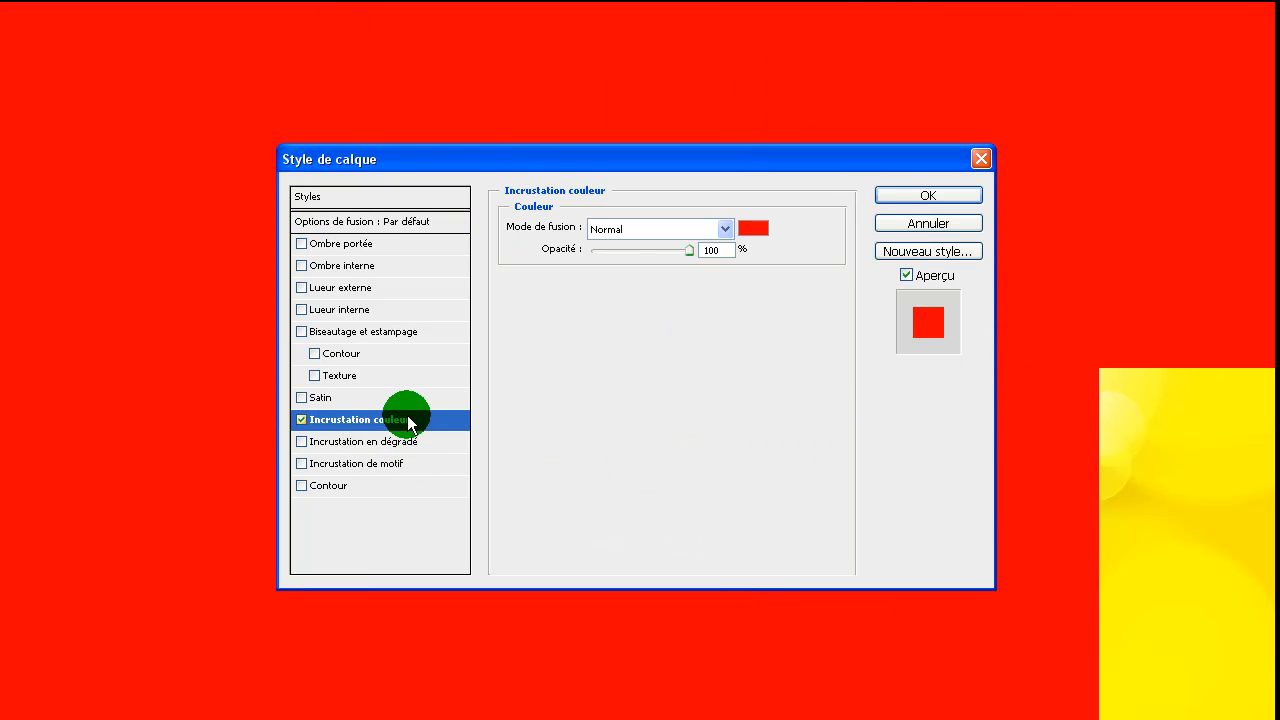
pyautogui.click(301, 419)
pyautogui.click(370, 441)
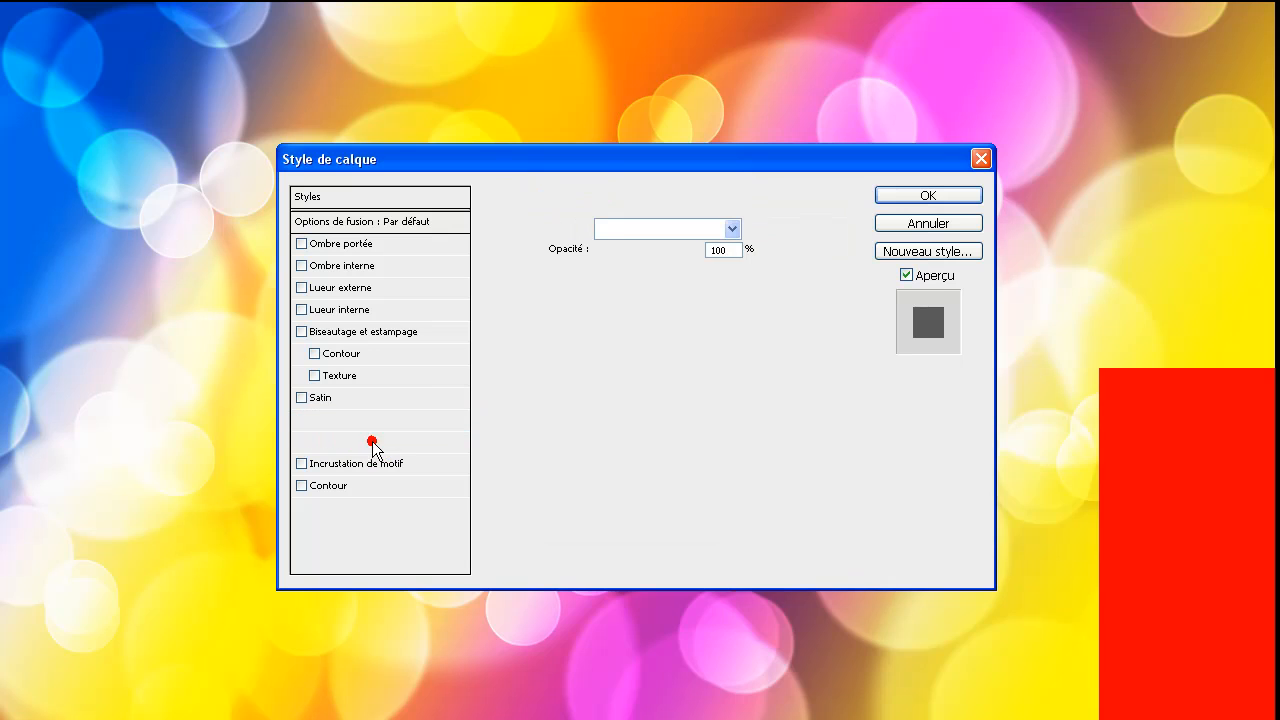
# - Try adding a red colour stop at 39 % to the overlay's black-to-white gradient
pyautogui.click(710, 270)
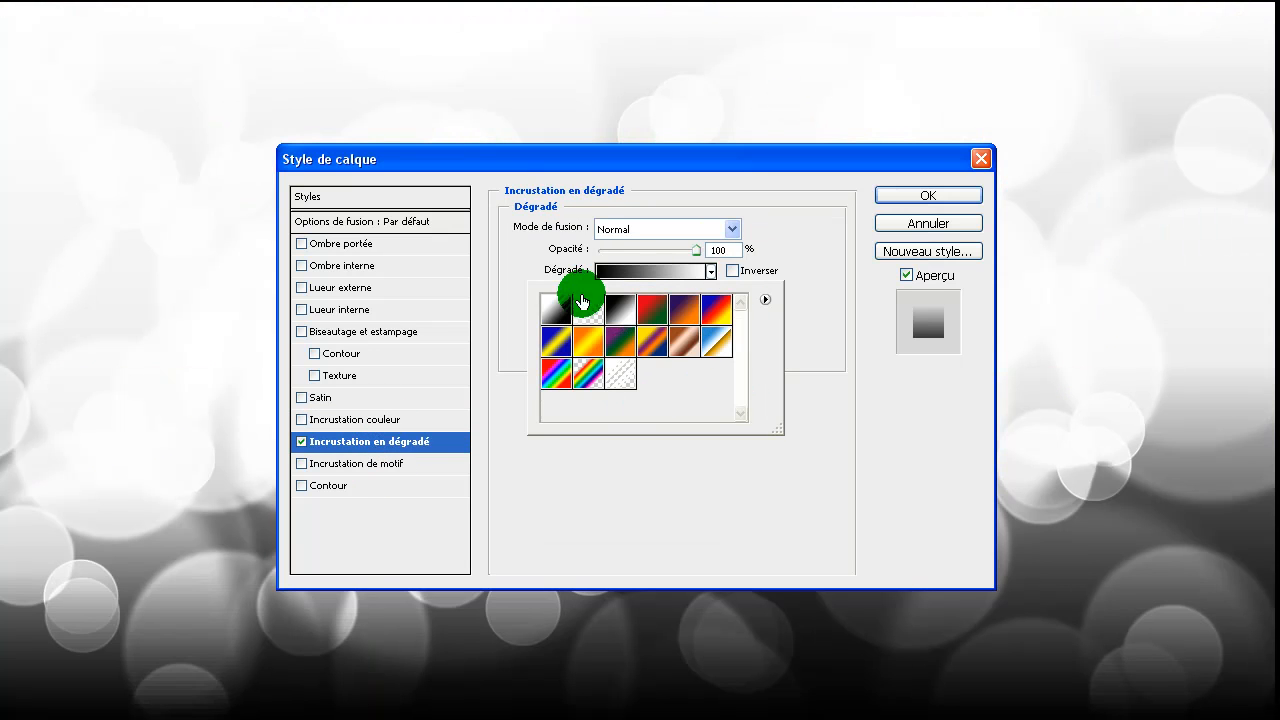
pyautogui.click(649, 271)
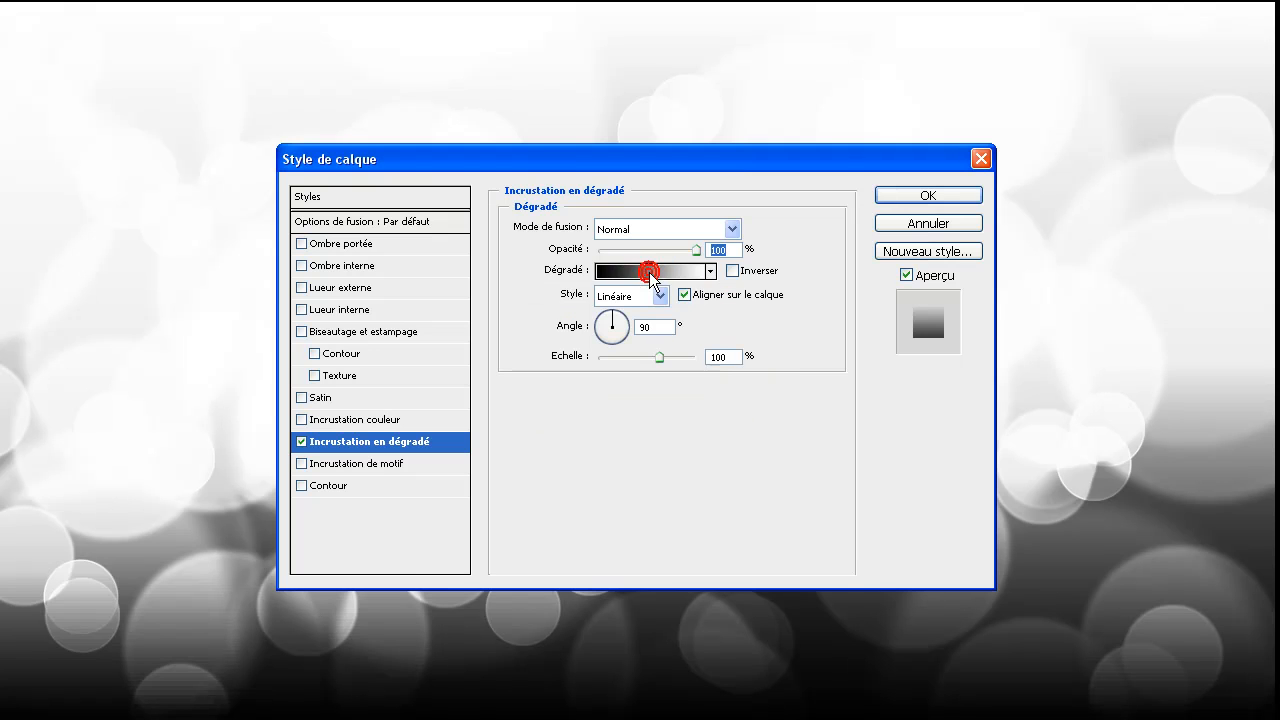
pyautogui.click(577, 440)
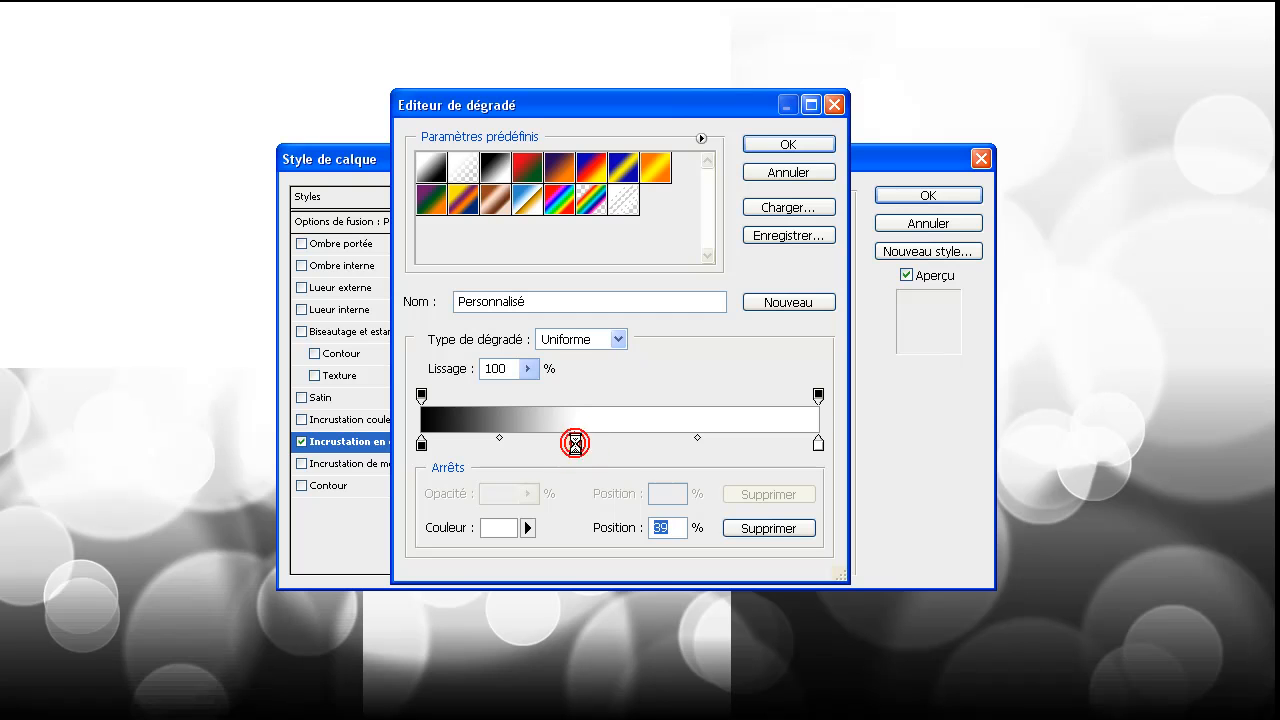
pyautogui.click(470, 443)
pyautogui.doubleClick(474, 443)
pyautogui.click(358, 352)
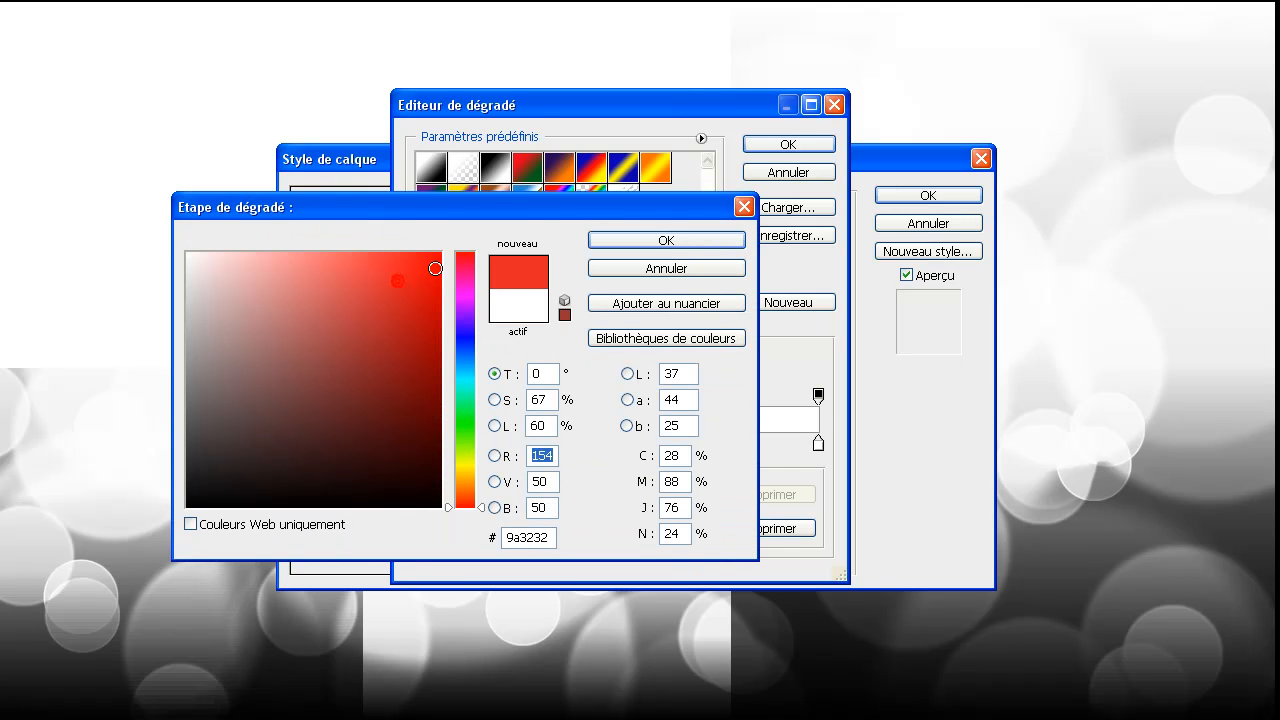
pyautogui.click(649, 241)
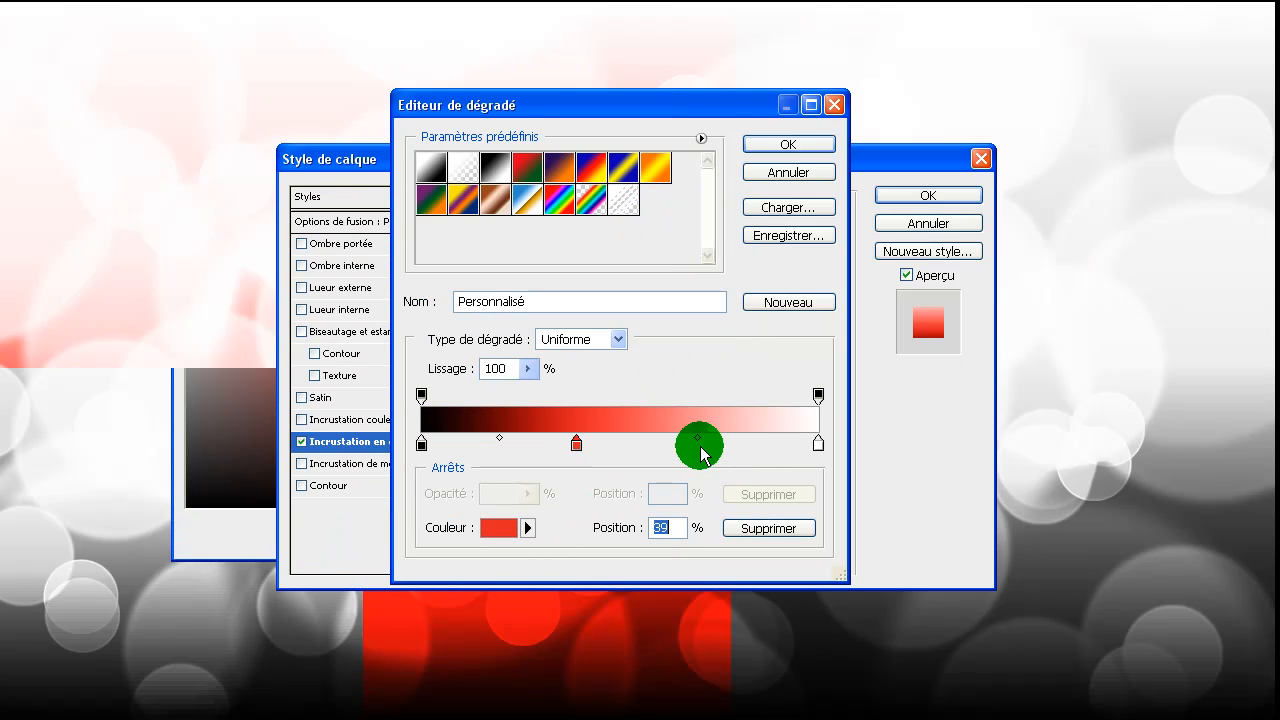
pyautogui.click(784, 178)
# - Append the Harmonies des couleurs 2 gradient set to the available gradient presets
pyautogui.click(710, 271)
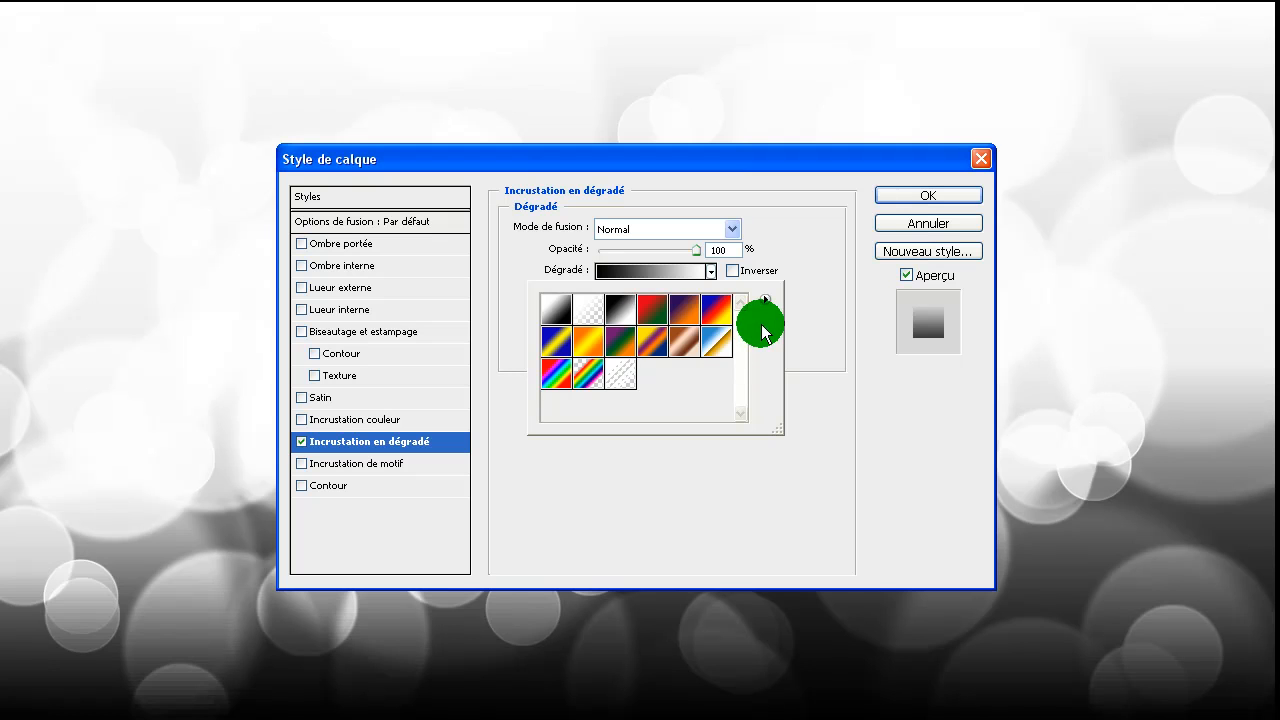
pyautogui.click(768, 300)
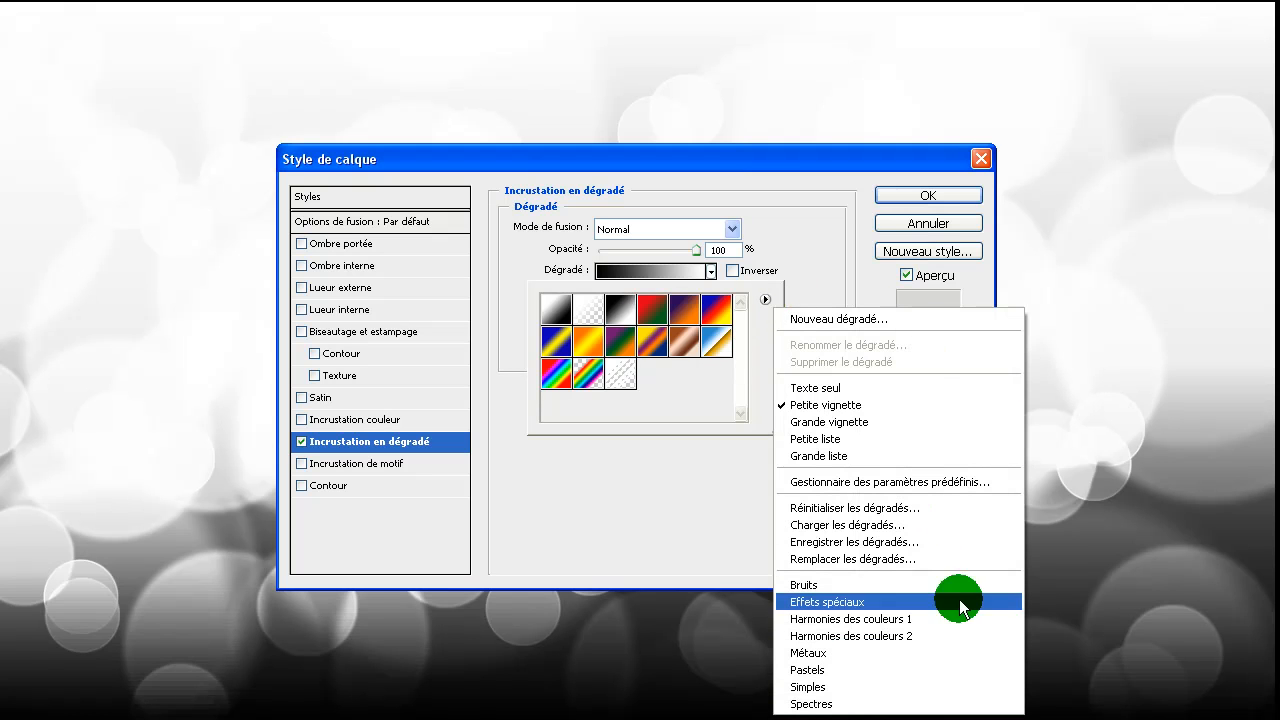
pyautogui.click(855, 633)
pyautogui.click(740, 378)
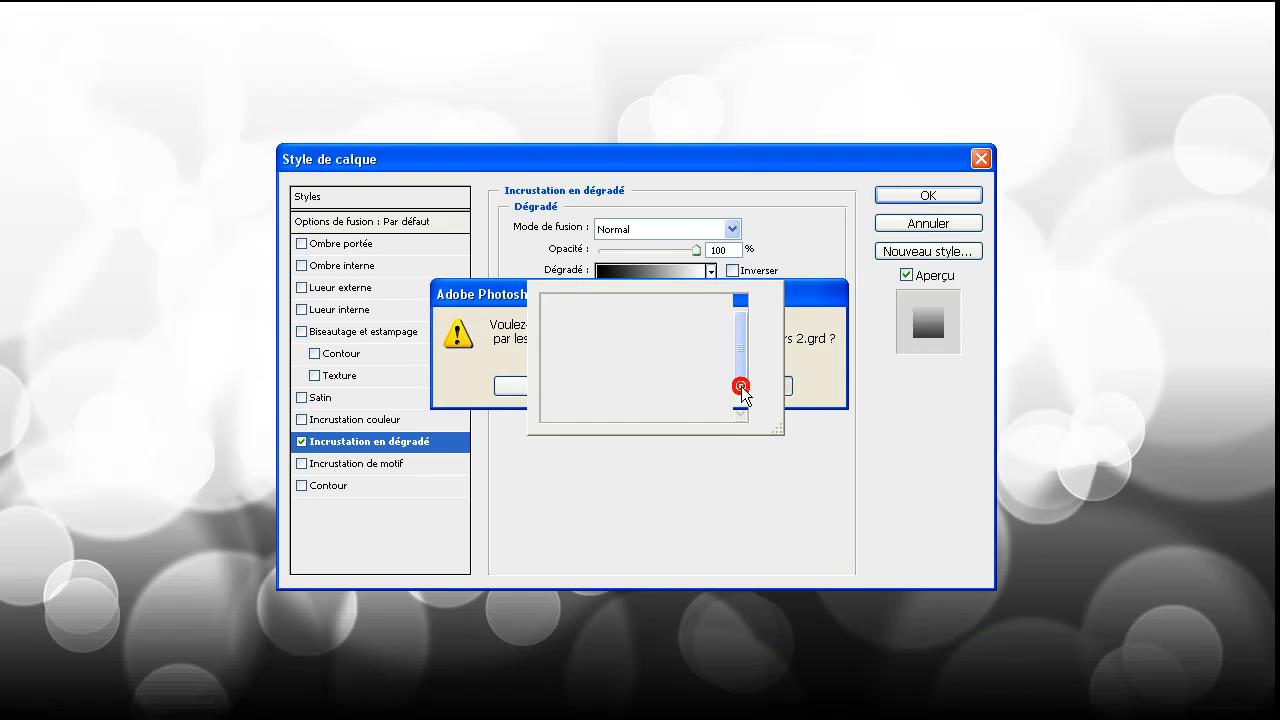
# - Try several gradient presets as Calque 0's overlay, ending with the yellow, violet, orange and blue one, and discard the layer style
pyautogui.click(743, 340)
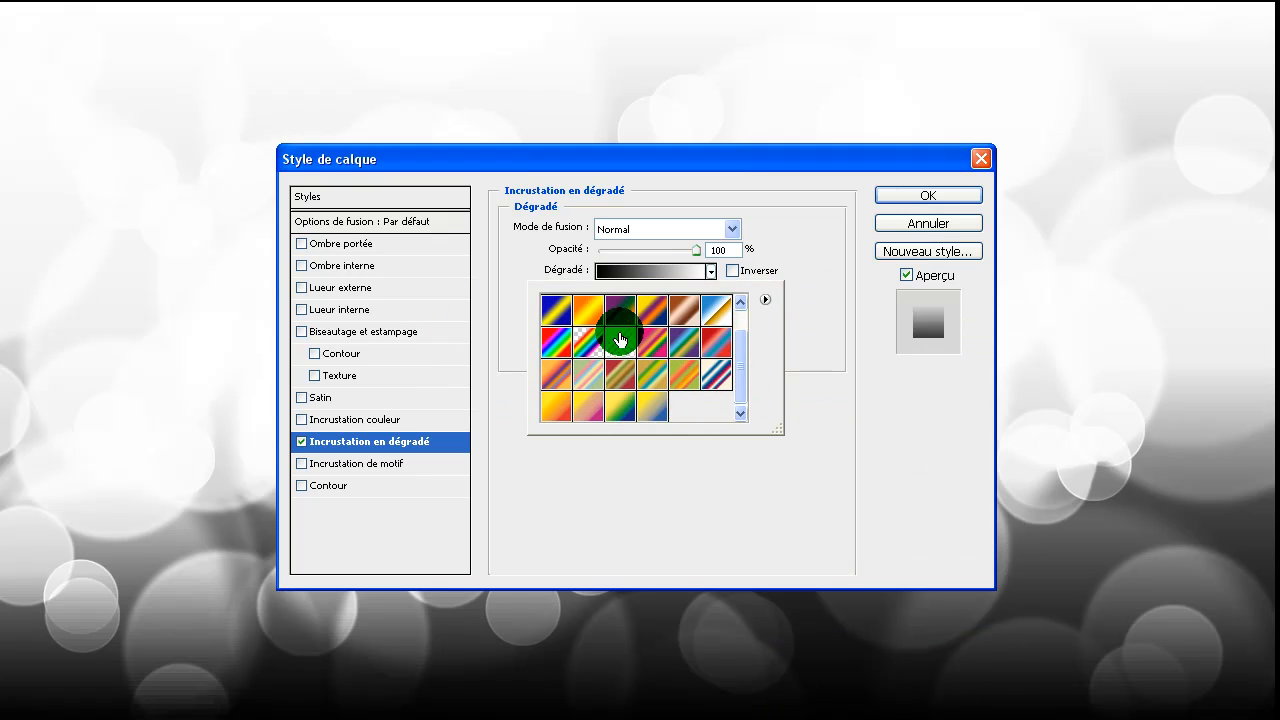
pyautogui.click(685, 343)
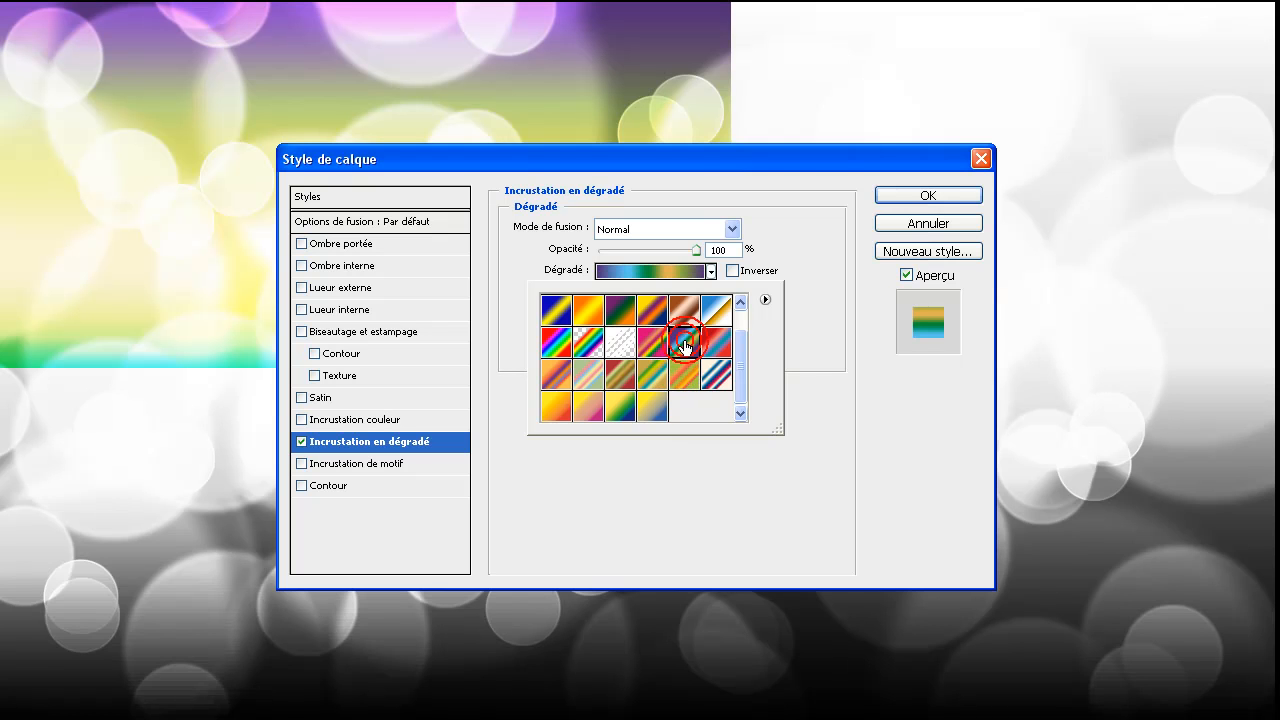
pyautogui.click(734, 157)
pyautogui.moveTo(734, 157); pyautogui.dragTo(950, 220)
pyautogui.click(918, 334)
pyautogui.click(838, 374)
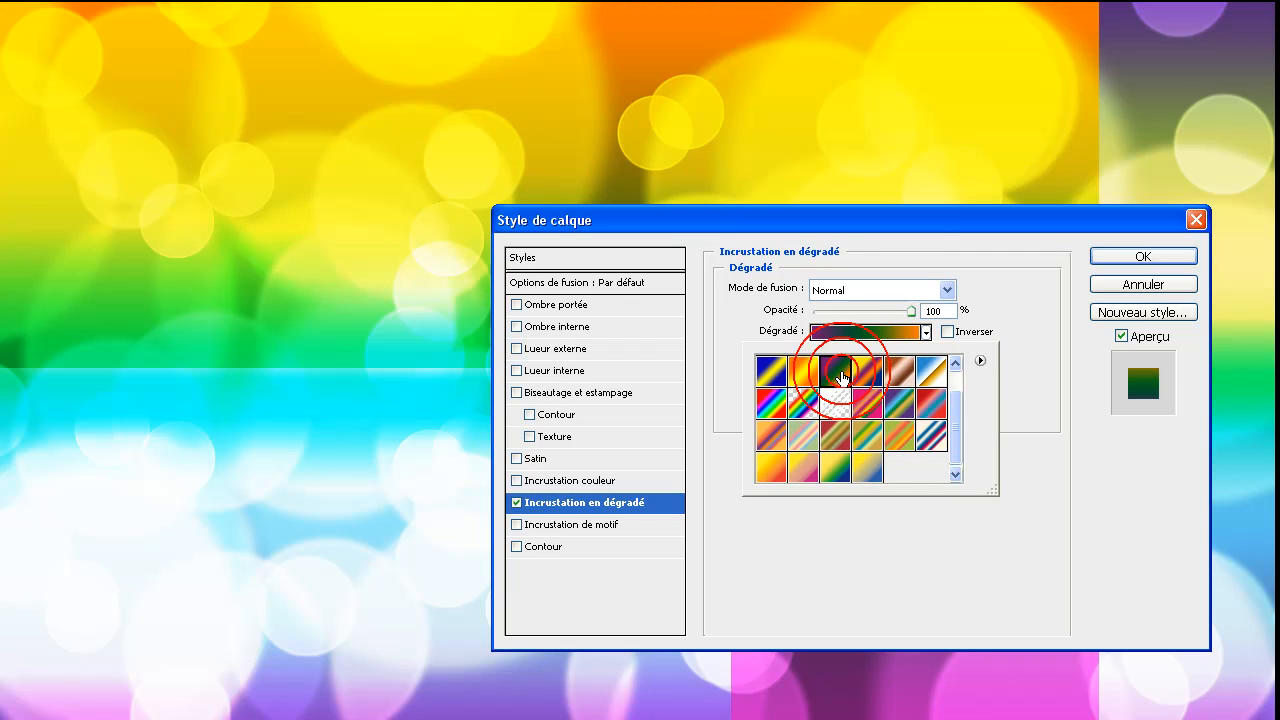
pyautogui.click(898, 405)
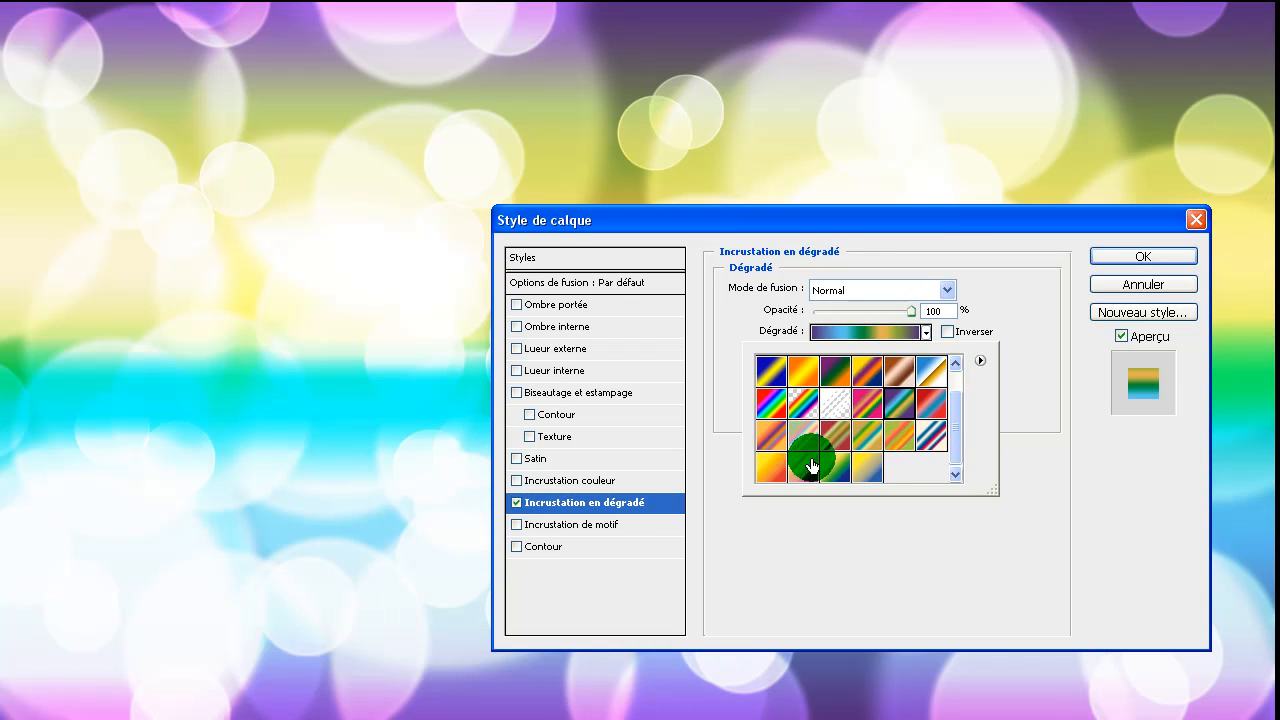
pyautogui.click(811, 464)
pyautogui.click(771, 437)
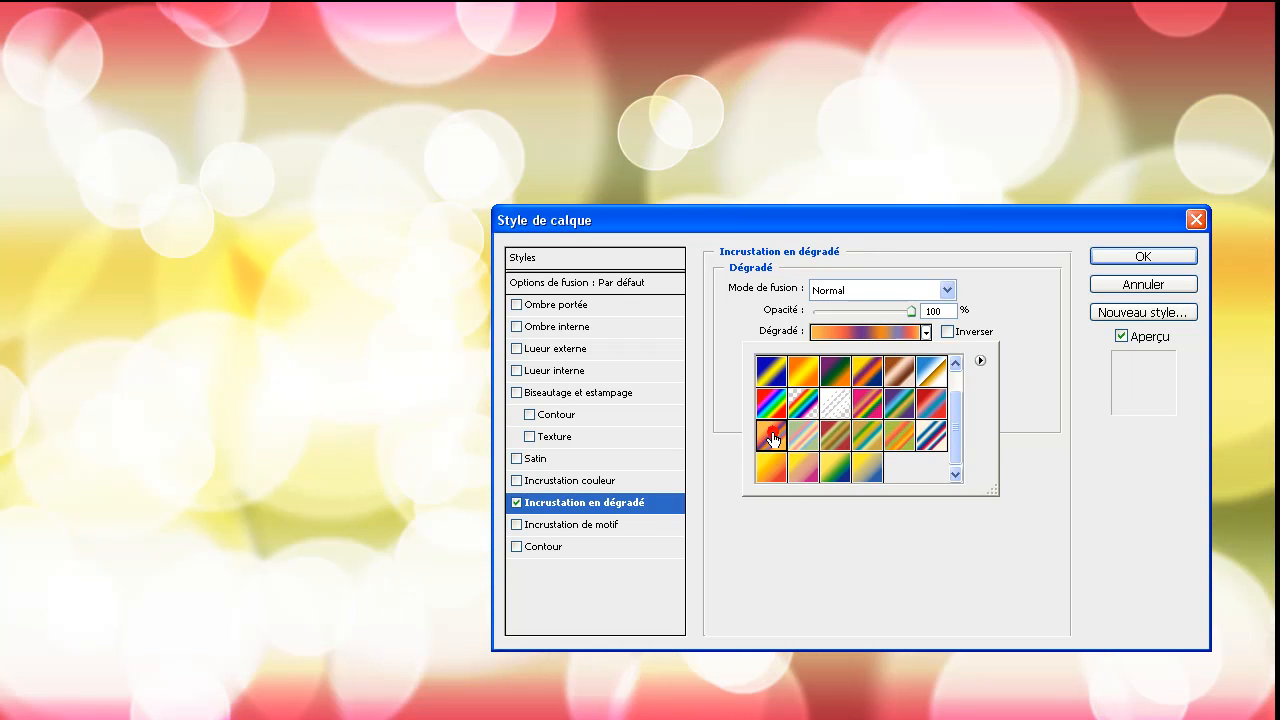
pyautogui.click(884, 380)
pyautogui.click(1128, 276)
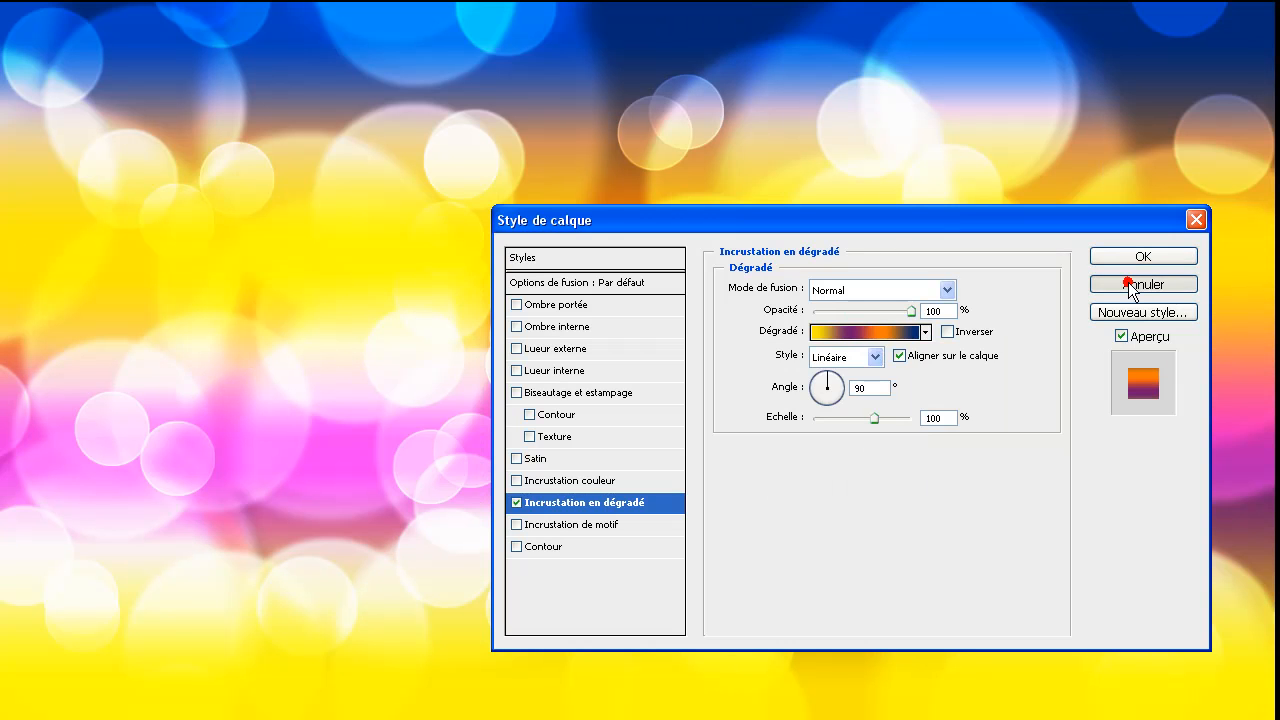